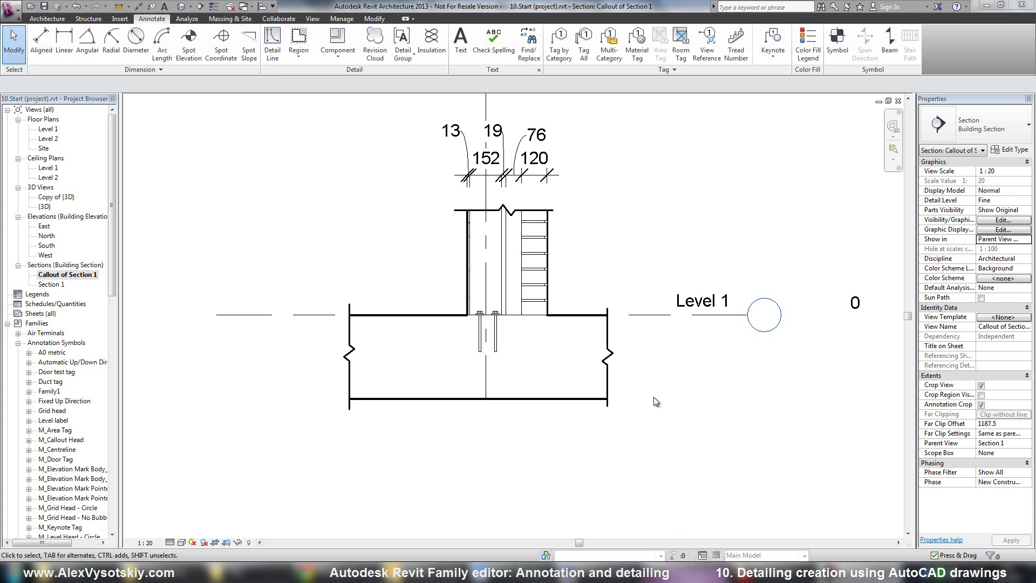
{"action": "left_click", "coordinate": [696, 573]}
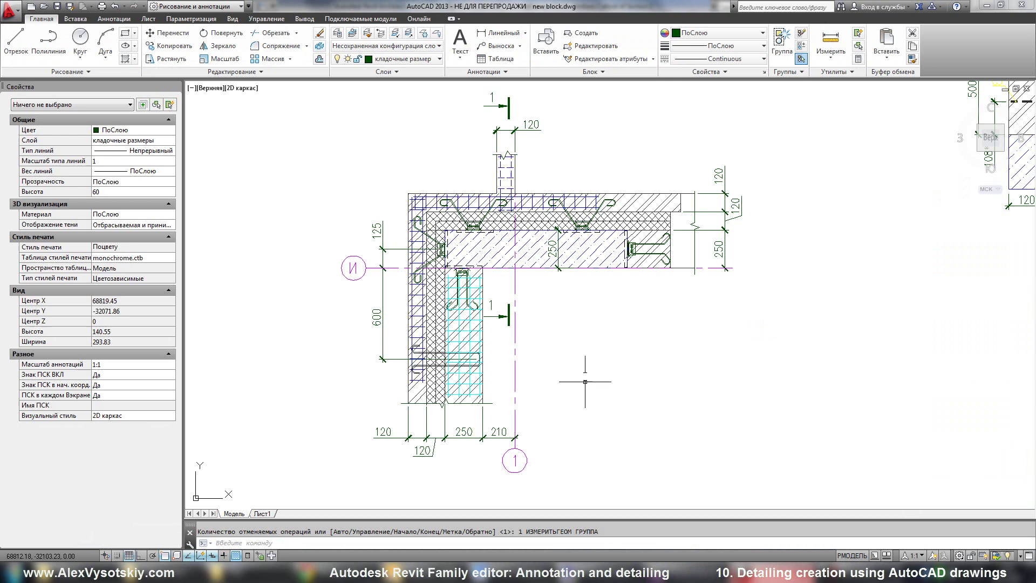
{"action": "middle_click_drag", "start_coordinate": [535, 262], "coordinate": [529, 263]}
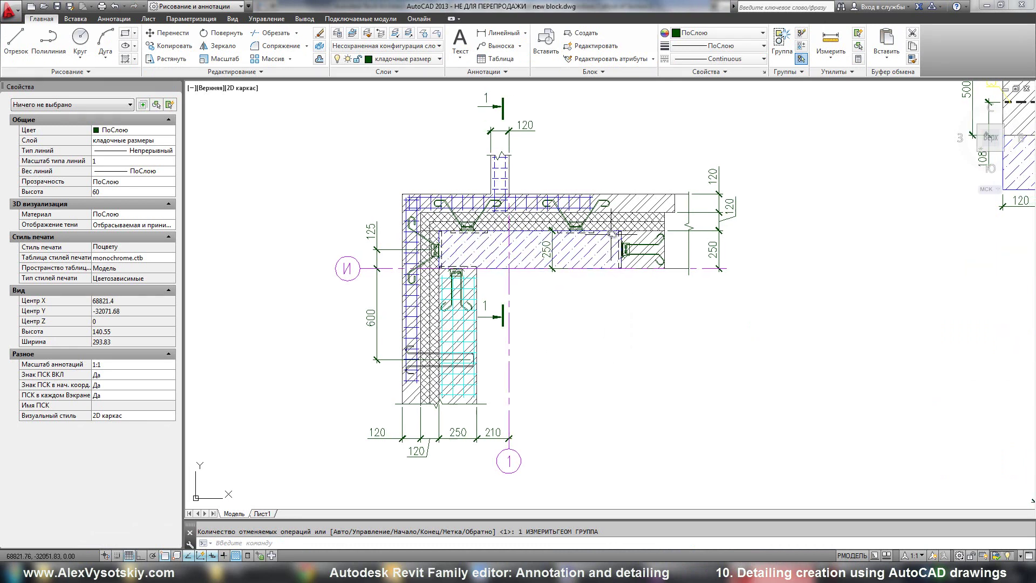
{"action": "scroll", "coordinate": [609, 233], "scroll_direction": "up", "scroll_amount": 6}
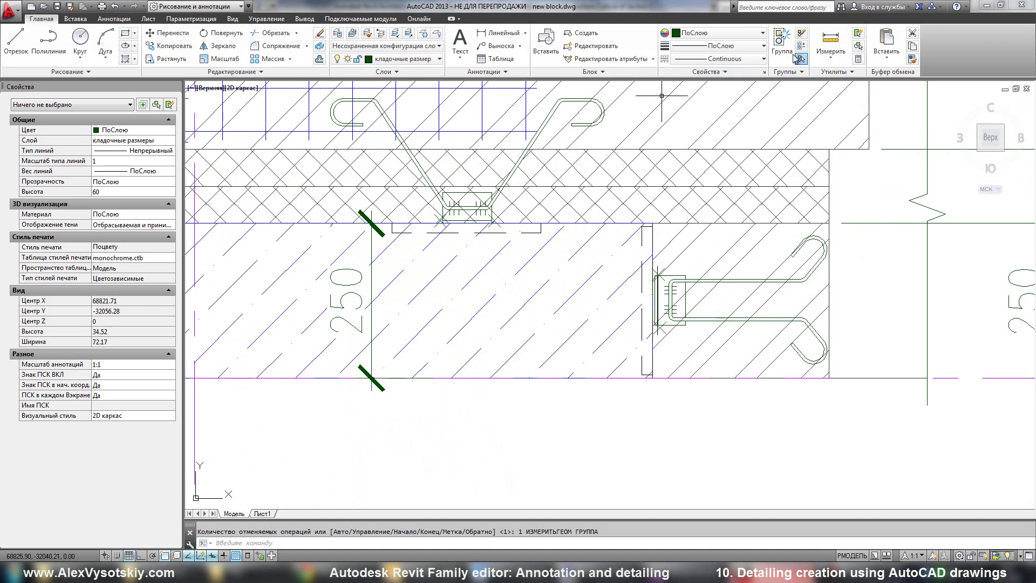
{"action": "left_click", "coordinate": [830, 40]}
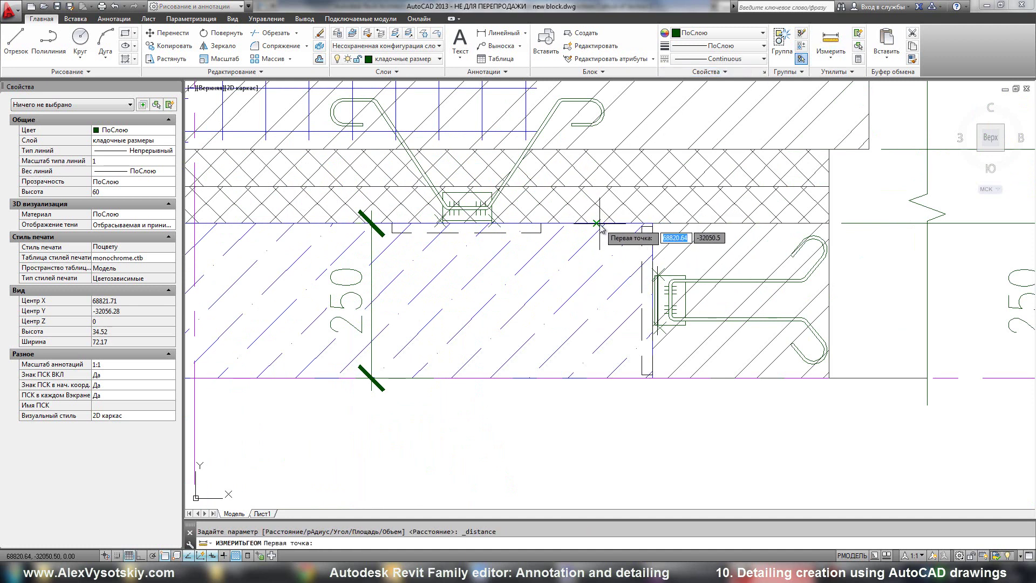
{"action": "left_click", "coordinate": [597, 223]}
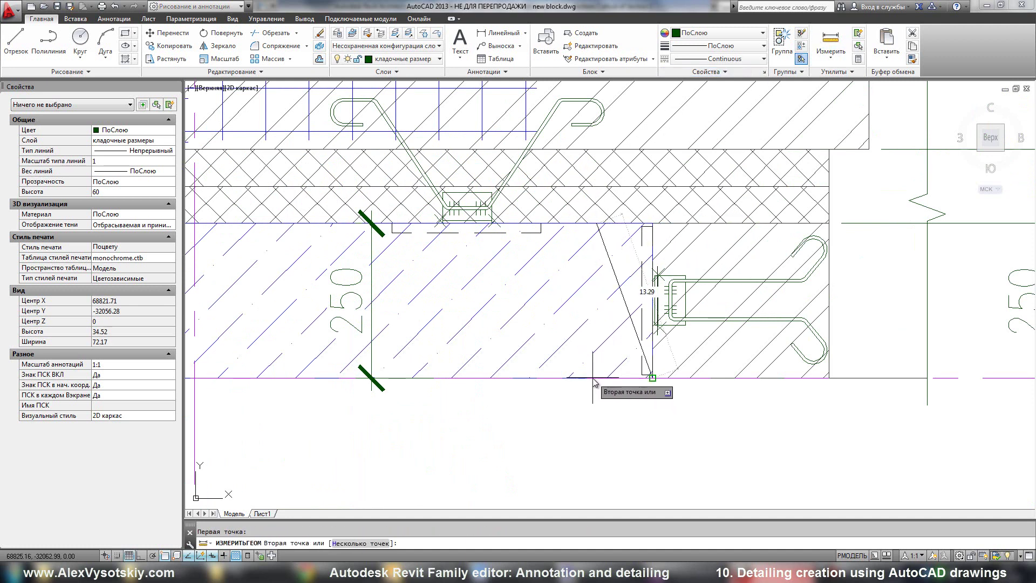
{"action": "left_click", "coordinate": [830, 40]}
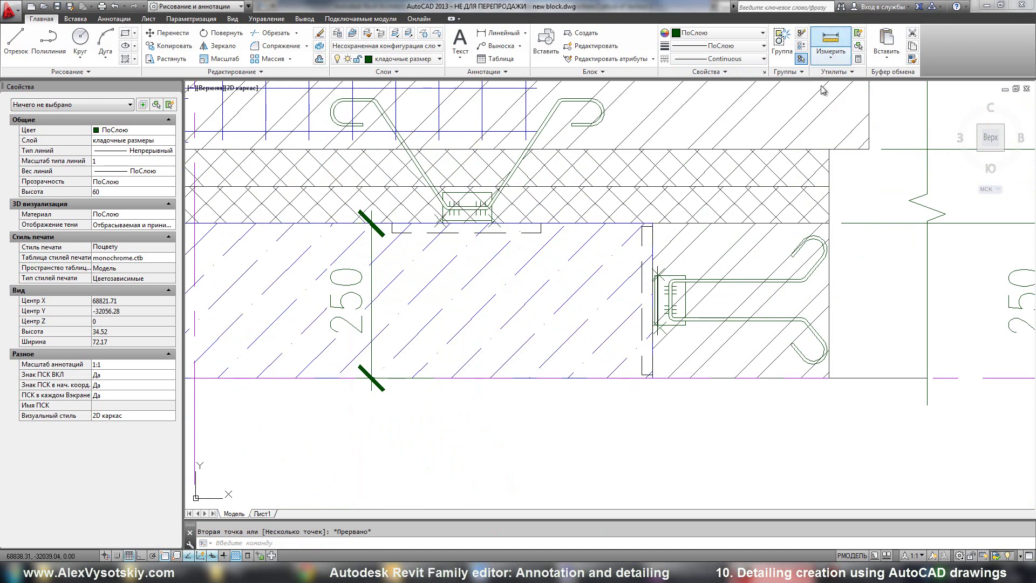
{"action": "left_click", "coordinate": [829, 223]}
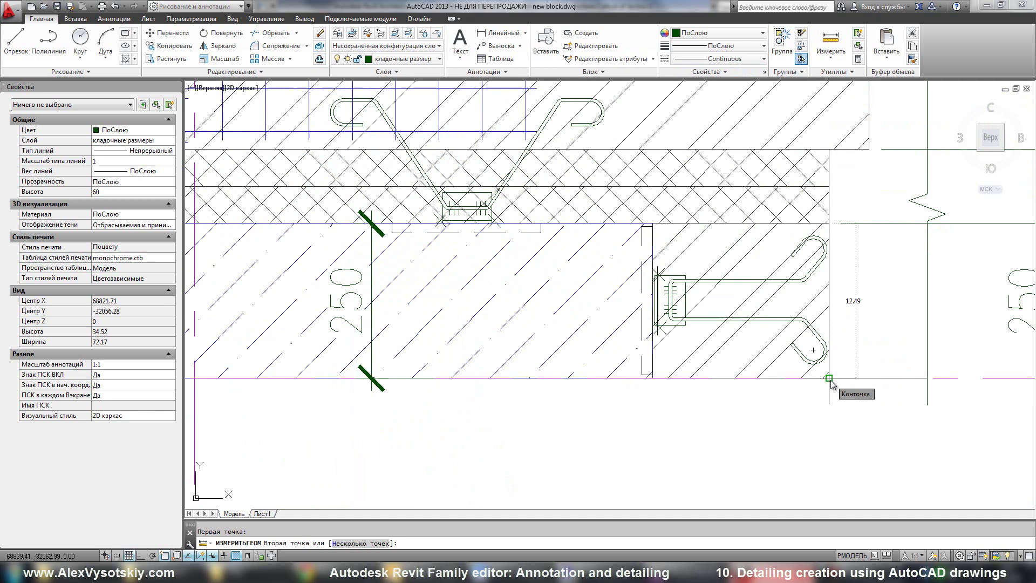
{"action": "middle_click_drag", "start_coordinate": [830, 379], "coordinate": [747, 362]}
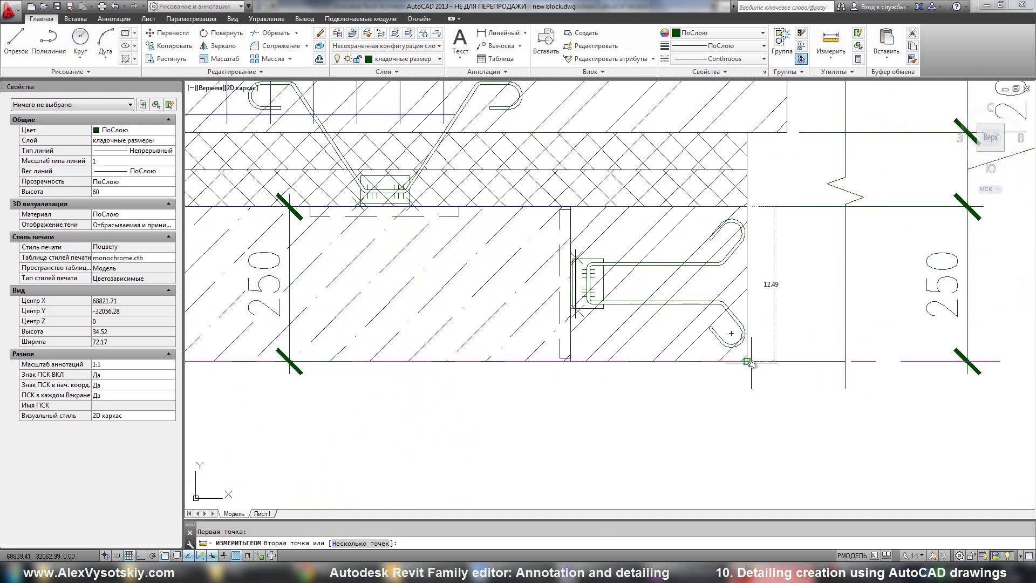
{"action": "key", "text": "Escape"}
{"action": "scroll", "coordinate": [747, 361], "scroll_direction": "down", "scroll_amount": 5}
{"action": "scroll", "coordinate": [710, 327], "scroll_direction": "down", "scroll_amount": 3}
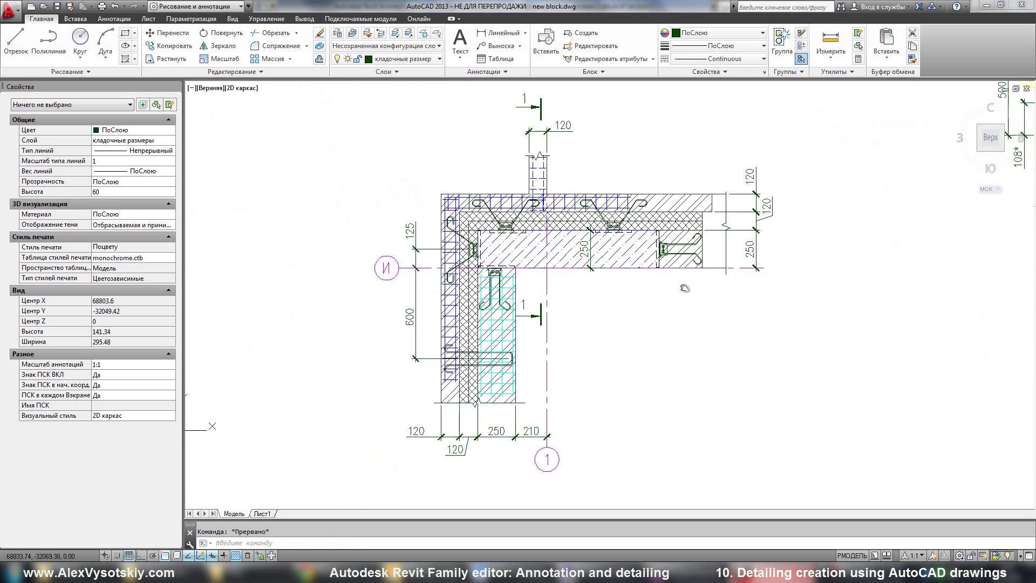
Window-select the whole 115-object wall corner detail and copy it to the clipboard.
{"action": "middle_click_drag", "start_coordinate": [680, 287], "coordinate": [628, 286]}
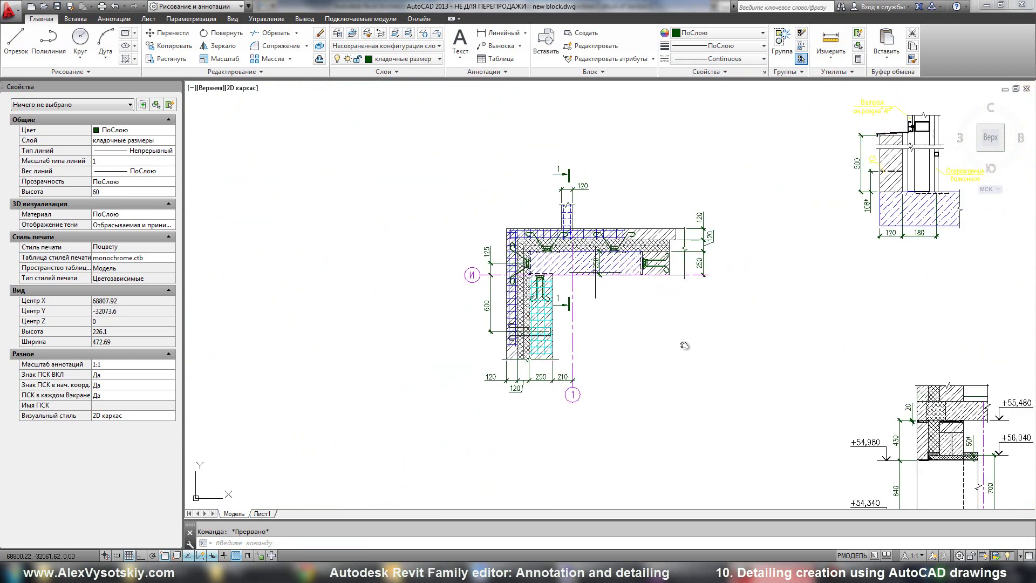
{"action": "left_click", "coordinate": [743, 419]}
{"action": "left_click", "coordinate": [413, 138]}
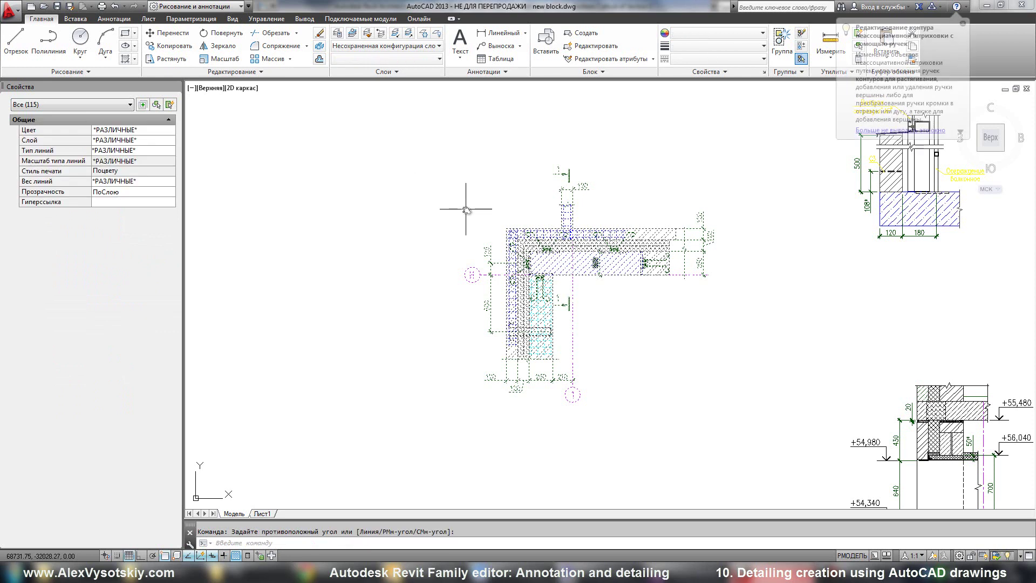
{"action": "key", "text": "Escape"}
{"action": "key", "text": "ctrl+c"}
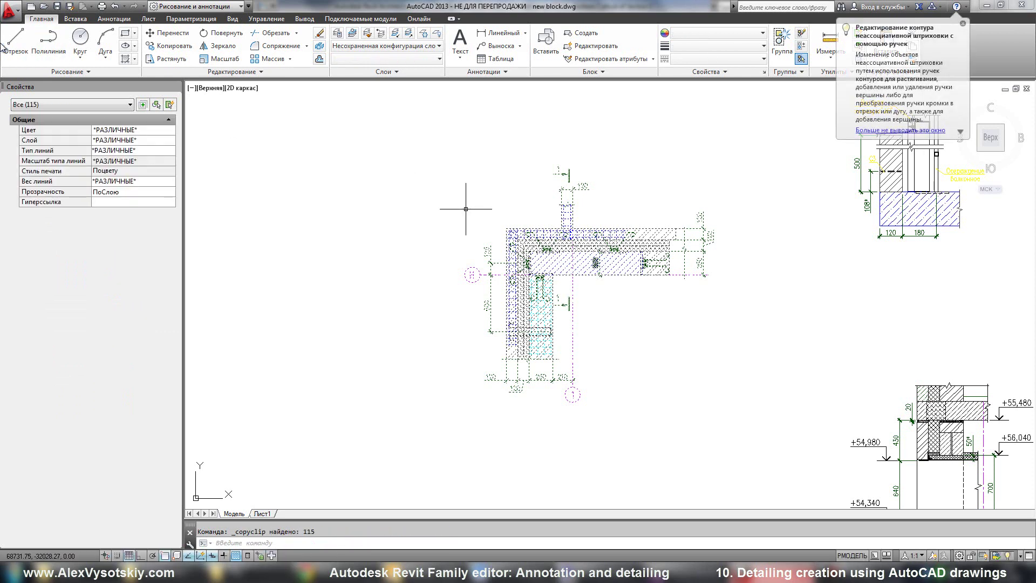
Start a new blank drawing from the acadiso.dwt template.
{"action": "left_click", "coordinate": [12, 13]}
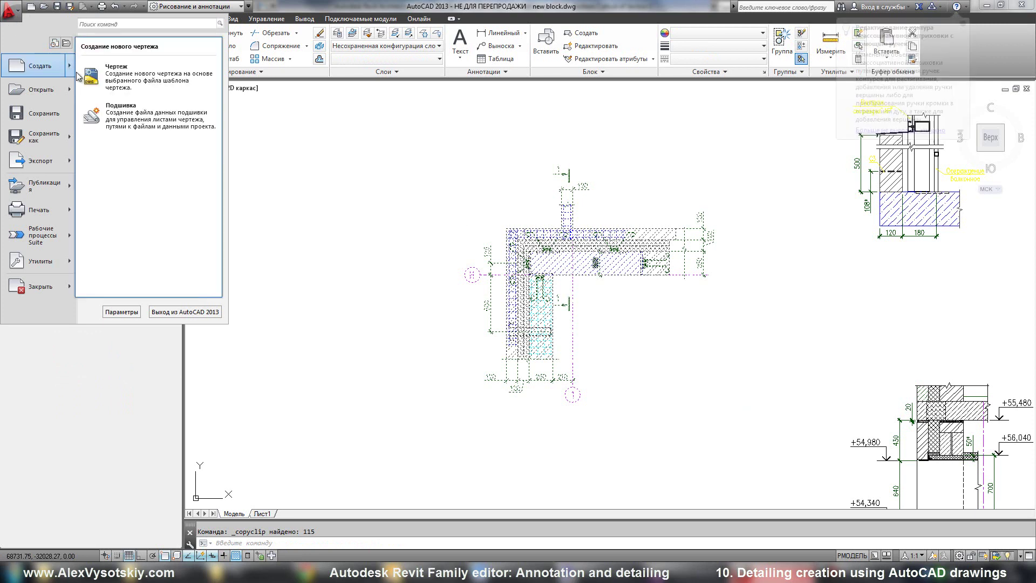
{"action": "left_click", "coordinate": [454, 204]}
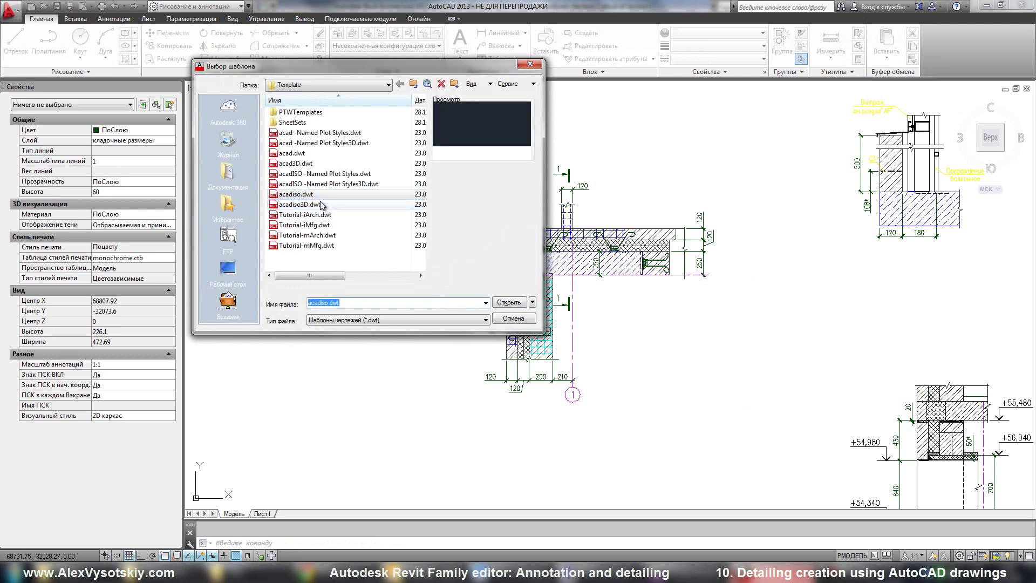
{"action": "left_click", "coordinate": [507, 302]}
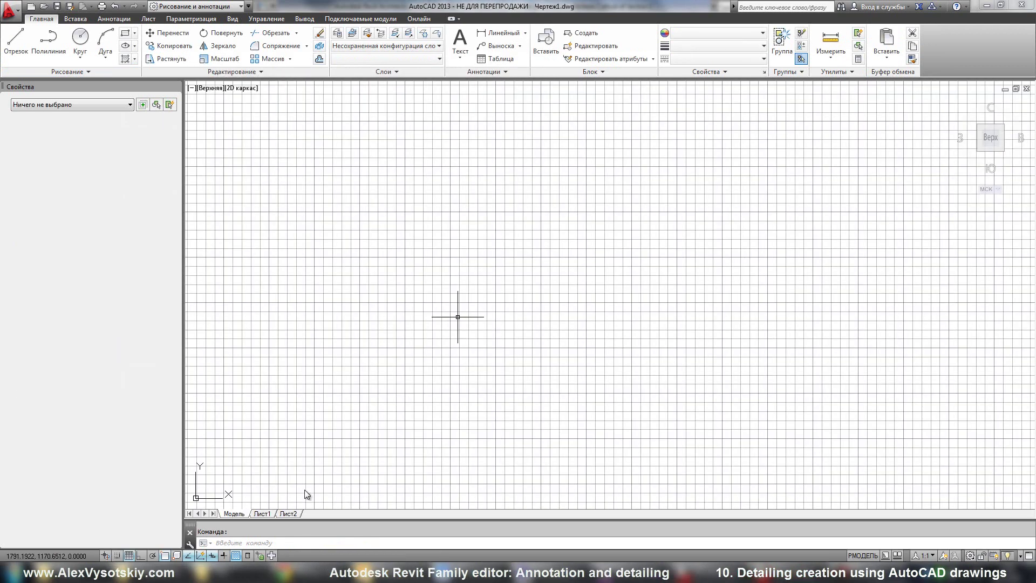
Turn the grid off and paste the wall corner detail into Чертеж1.dwg at a picked point.
{"action": "left_click", "coordinate": [128, 555]}
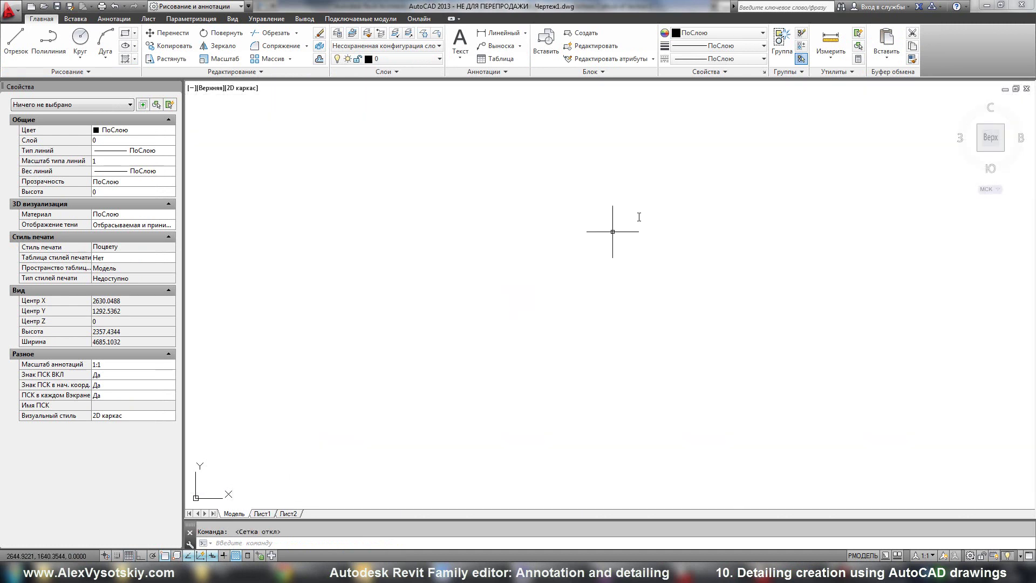
{"action": "right_click", "coordinate": [541, 255]}
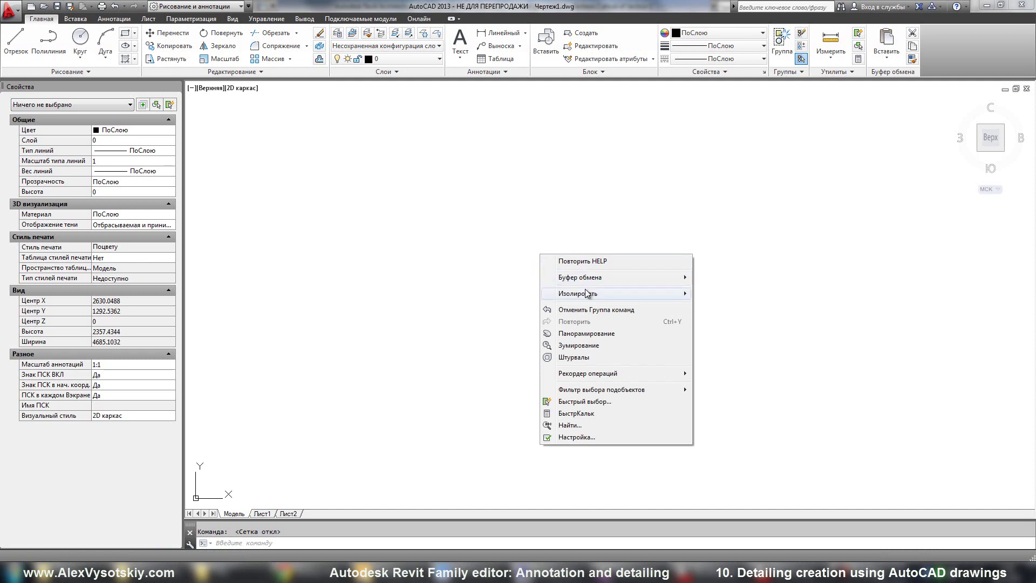
{"action": "mouse_move", "coordinate": [668, 277]}
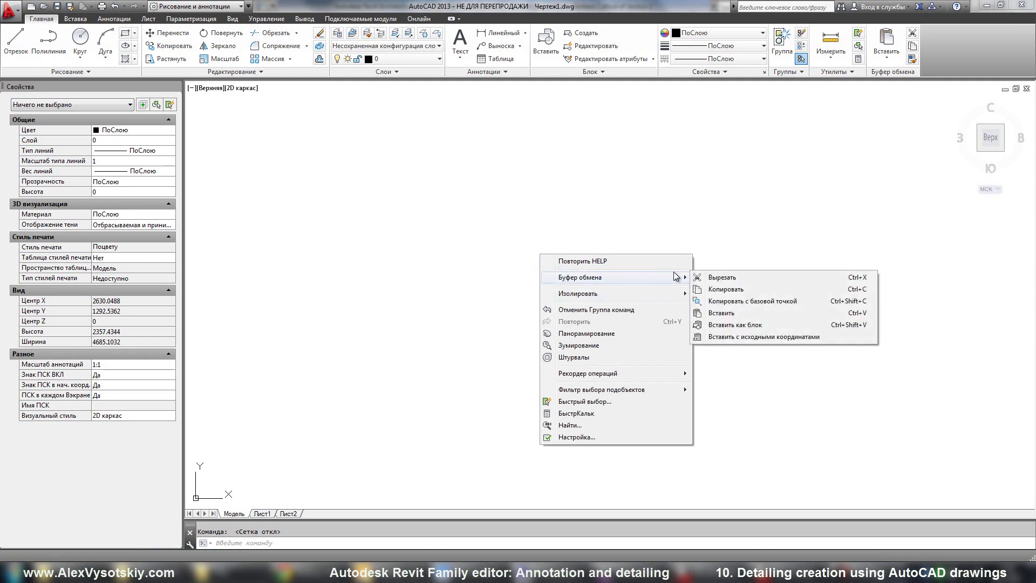
{"action": "left_click", "coordinate": [759, 312]}
{"action": "left_click", "coordinate": [550, 294]}
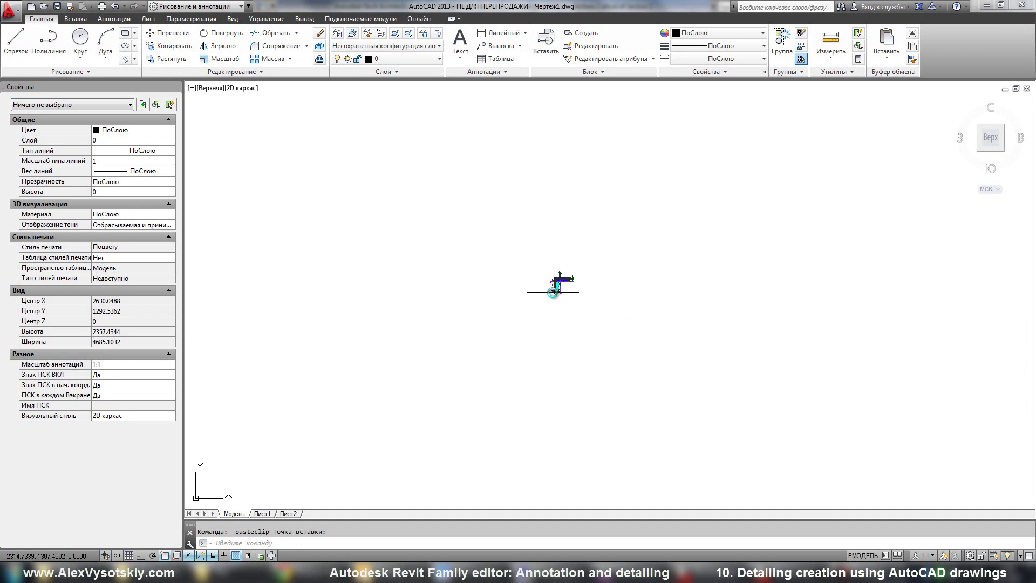
{"action": "scroll", "coordinate": [552, 292], "scroll_direction": "up", "scroll_amount": 5}
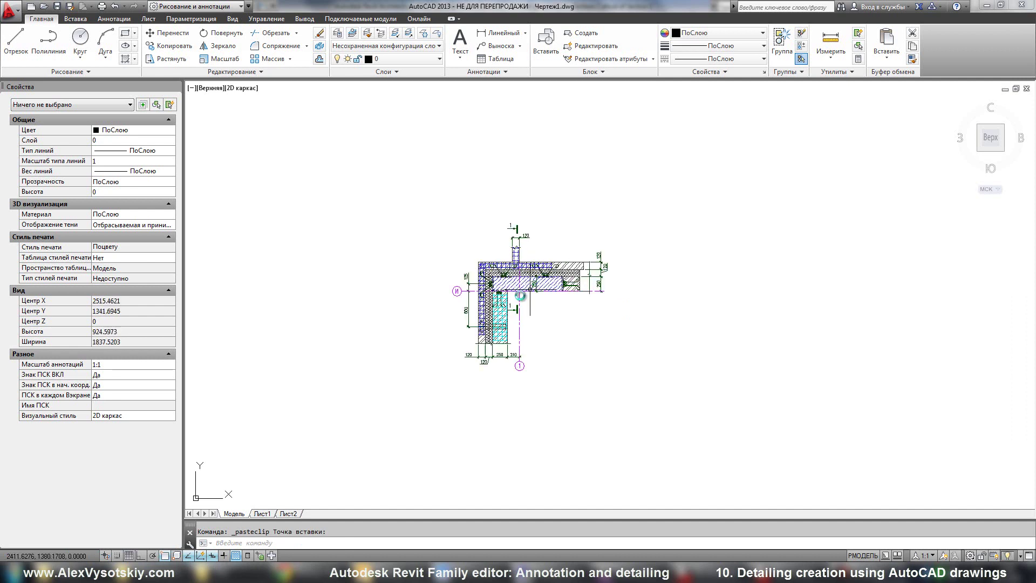
{"action": "scroll", "coordinate": [520, 295], "scroll_direction": "up", "scroll_amount": 8}
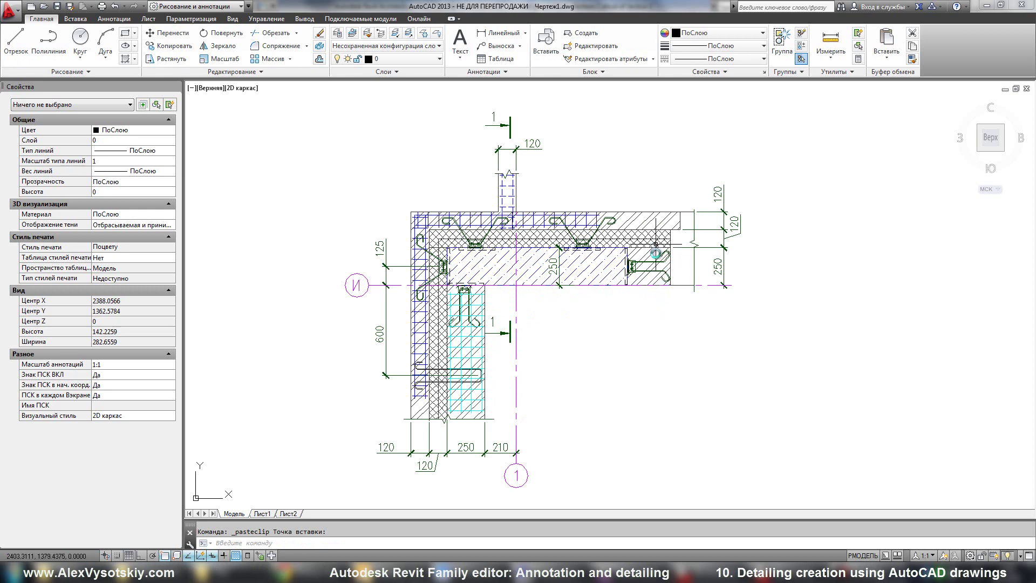
{"action": "left_click", "coordinate": [831, 43]}
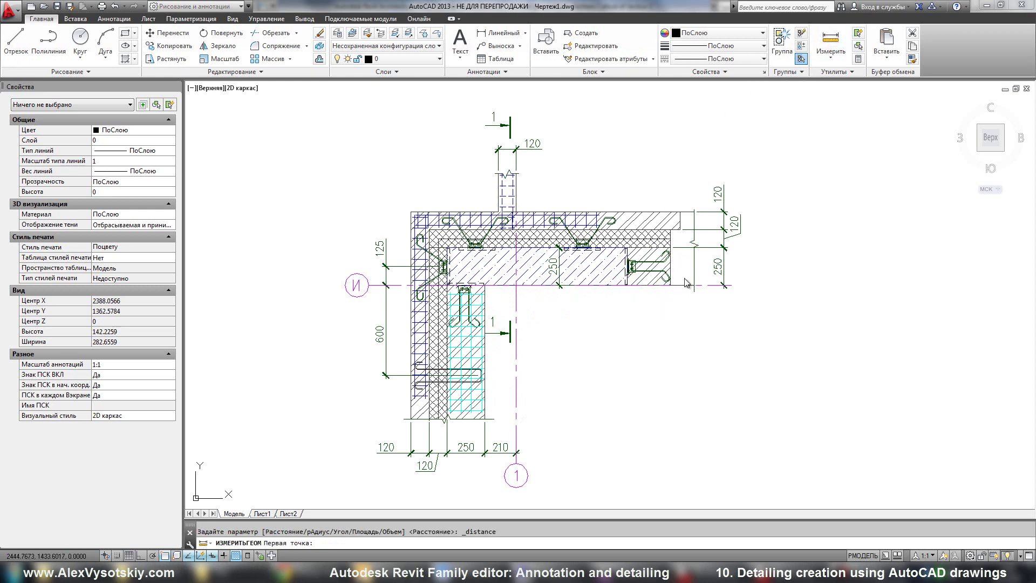
{"action": "left_click", "coordinate": [671, 250]}
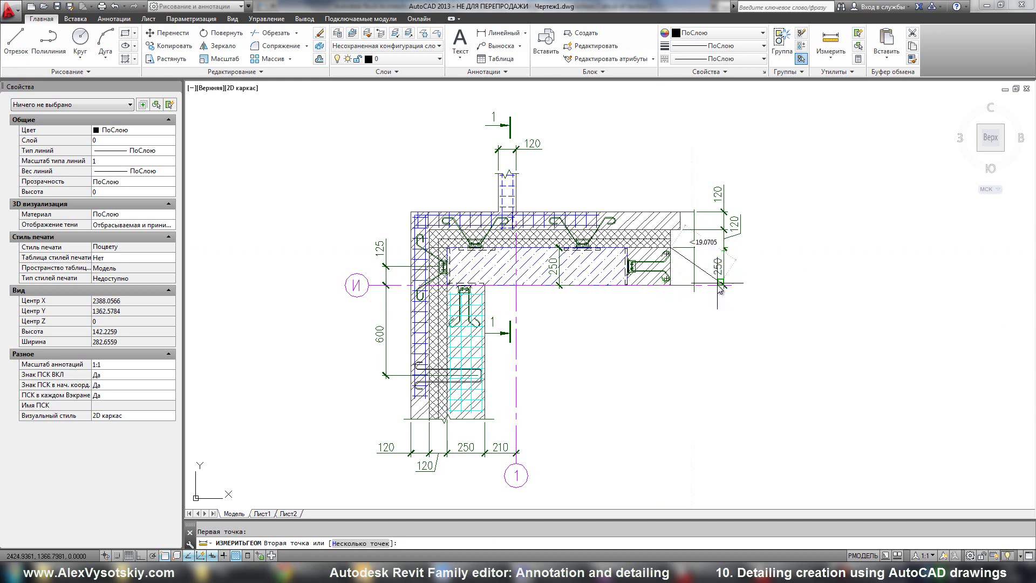
{"action": "key", "text": "Escape"}
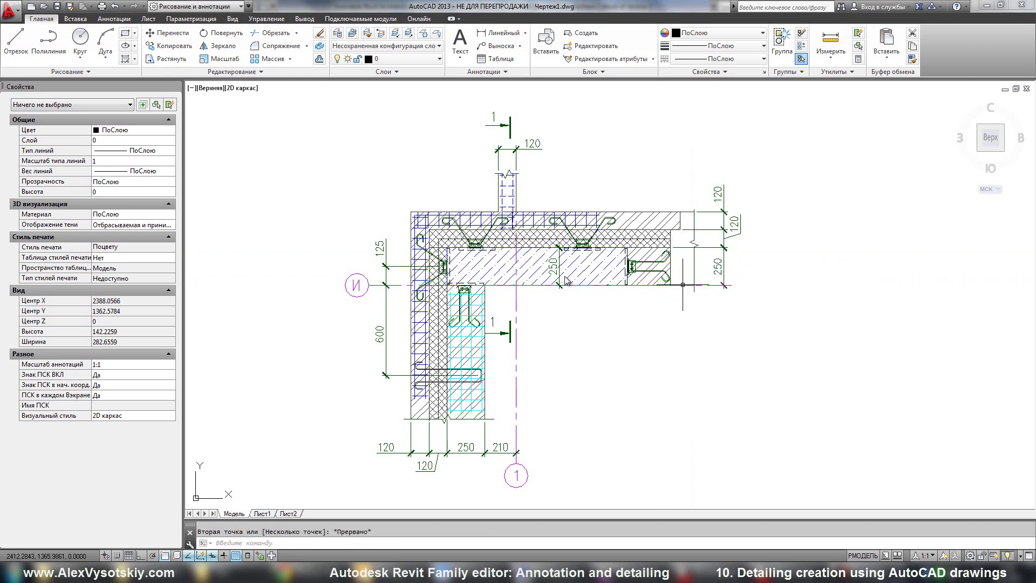
{"action": "key", "text": "Escape"}
{"action": "scroll", "coordinate": [566, 279], "scroll_direction": "down", "scroll_amount": 3}
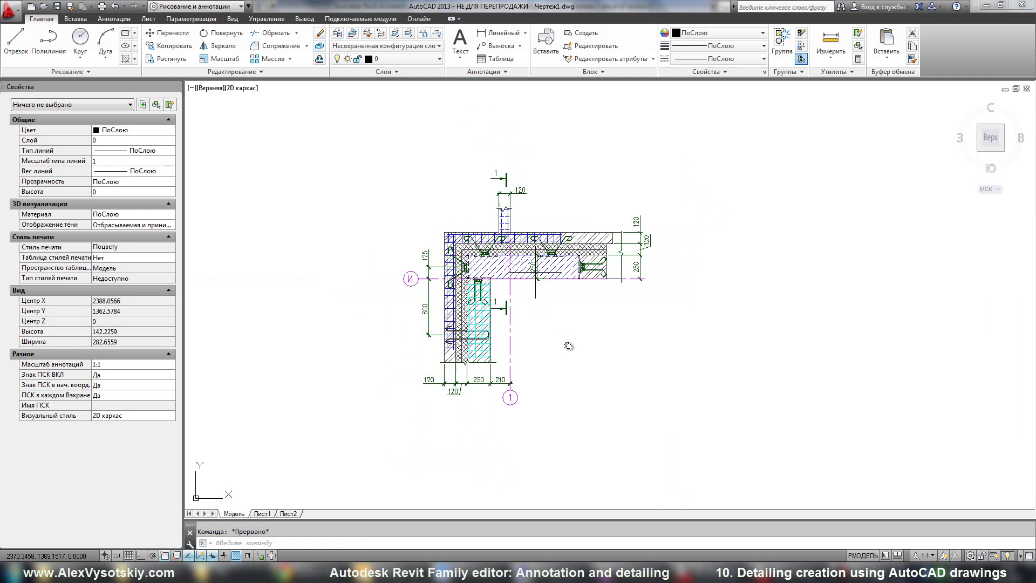
Window-select the pasted detail and scale it up by a factor of 20.
{"action": "left_click", "coordinate": [701, 417]}
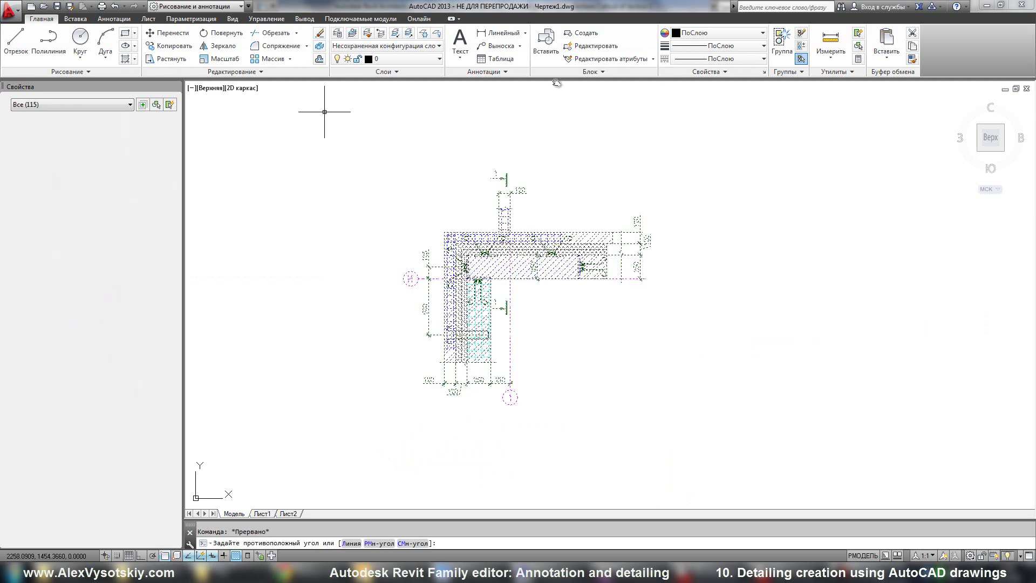
{"action": "left_click", "coordinate": [325, 111]}
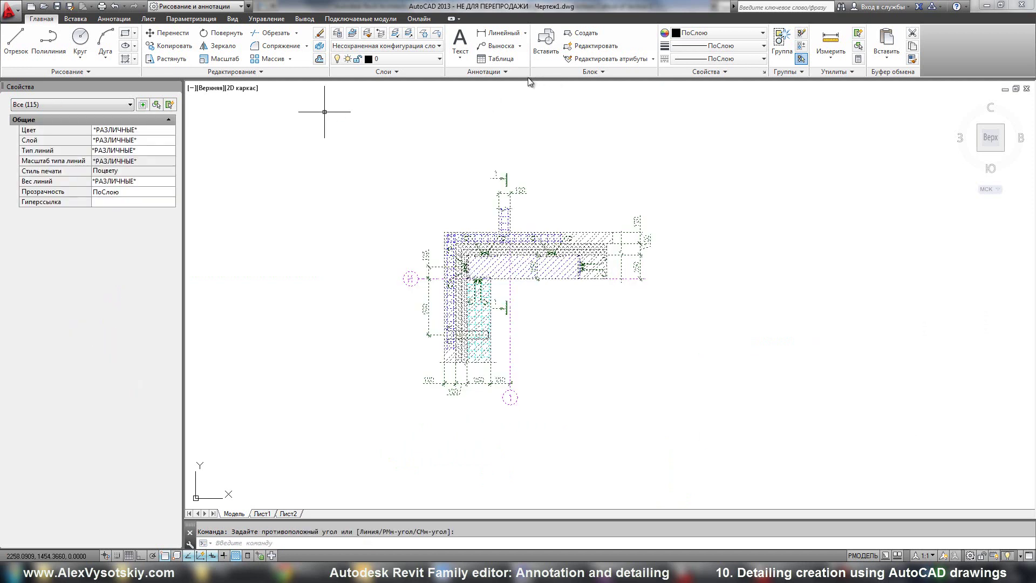
{"action": "right_click", "coordinate": [518, 281]}
{"action": "left_click", "coordinate": [561, 445]}
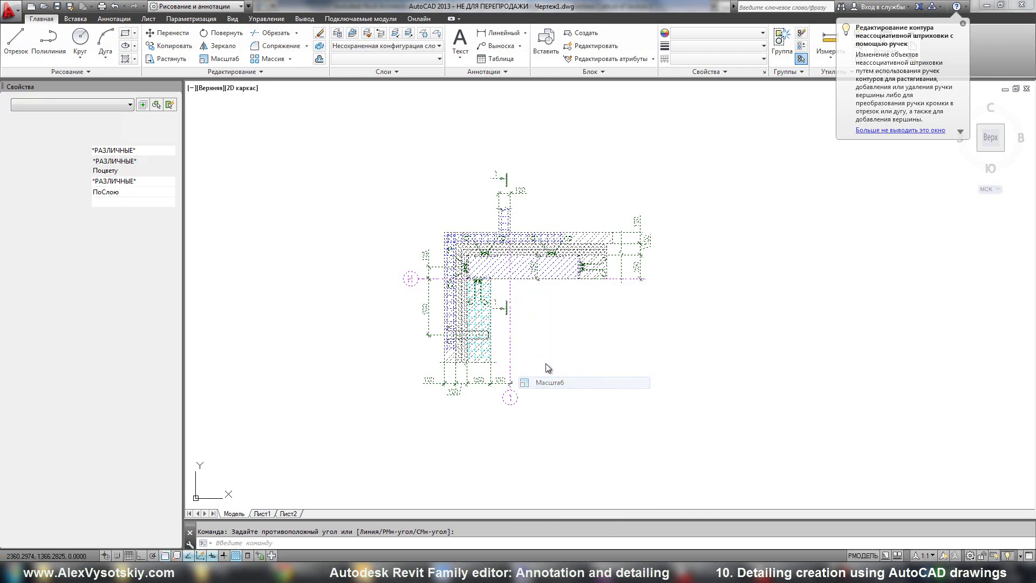
{"action": "left_click", "coordinate": [500, 292]}
{"action": "key", "text": "Return"}
{"action": "left_click", "coordinate": [490, 278]}
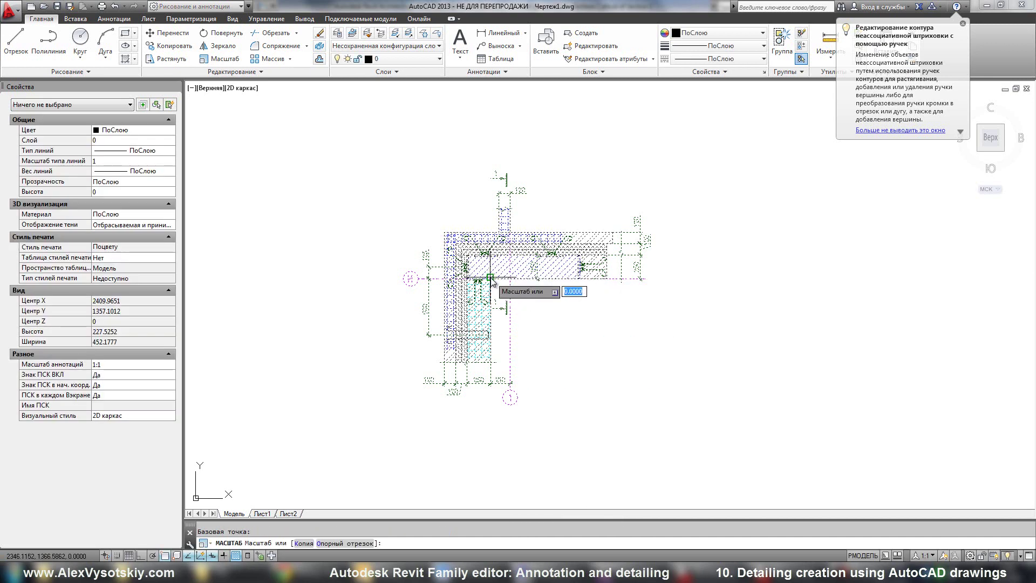
{"action": "type", "text": "20"}
{"action": "key", "text": "Return"}
{"action": "scroll", "coordinate": [486, 286], "scroll_direction": "down", "scroll_amount": 5}
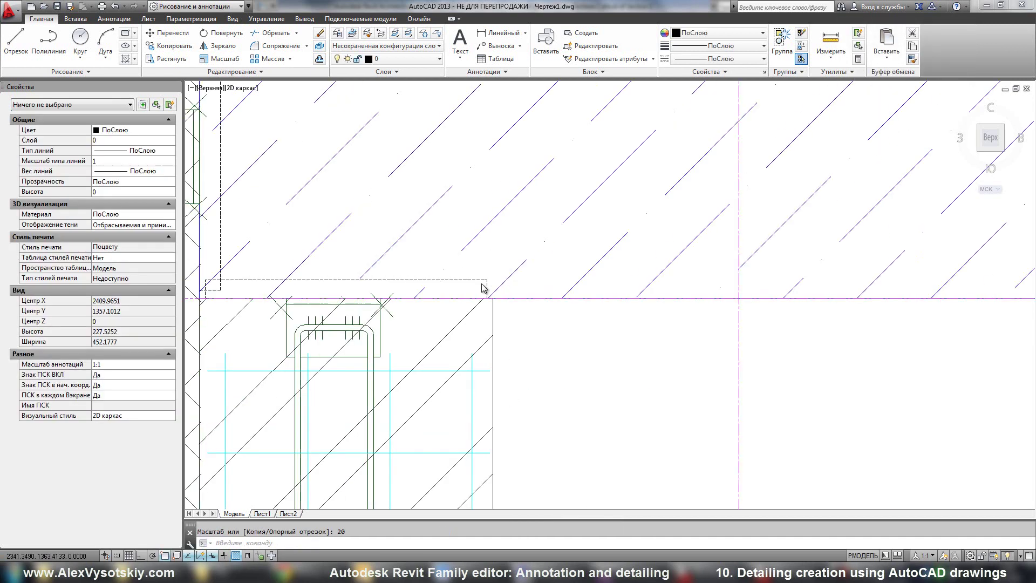
{"action": "scroll", "coordinate": [483, 288], "scroll_direction": "down", "scroll_amount": 4}
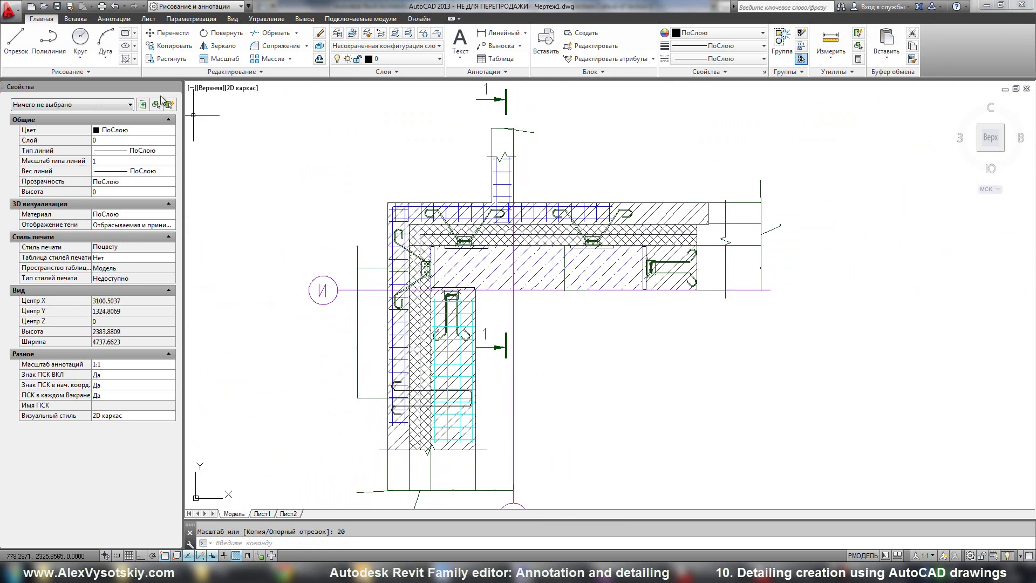
Save the drawing as Detailing.dwg in D:\...\02 Курсы, консультации\Autodesk Revit - 2D families training.
{"action": "left_click", "coordinate": [18, 12]}
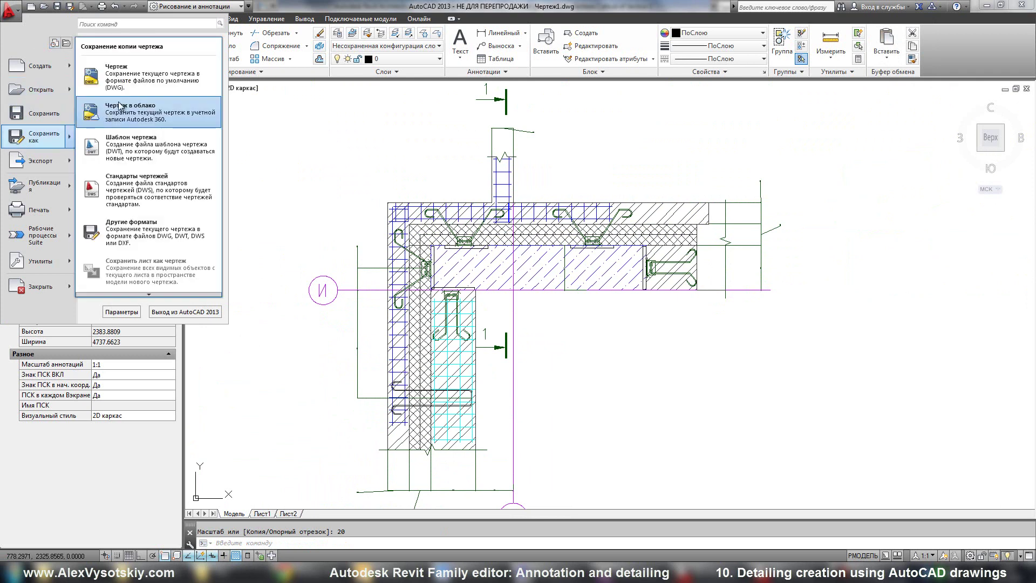
{"action": "left_click", "coordinate": [317, 187]}
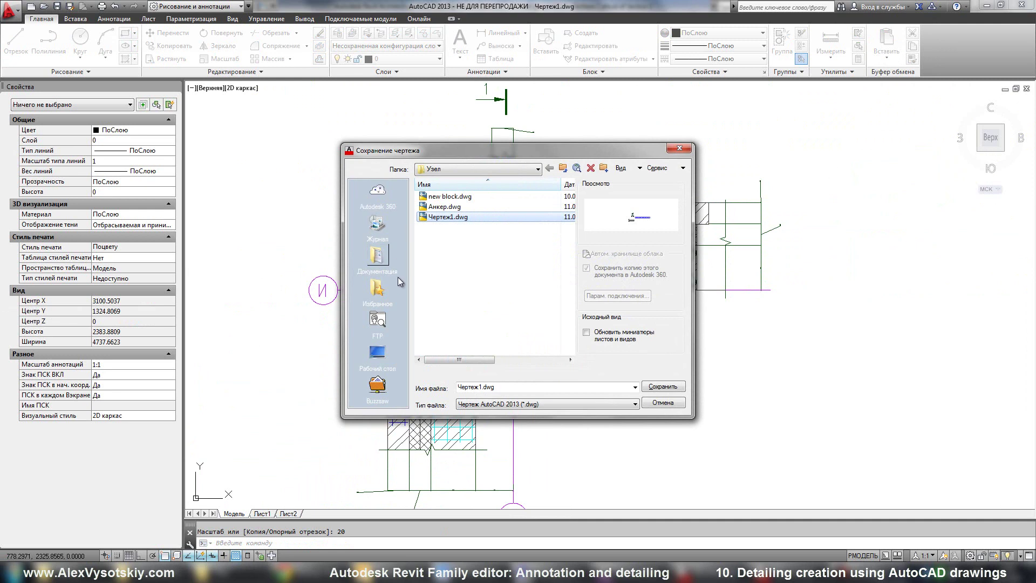
{"action": "left_click", "coordinate": [372, 360]}
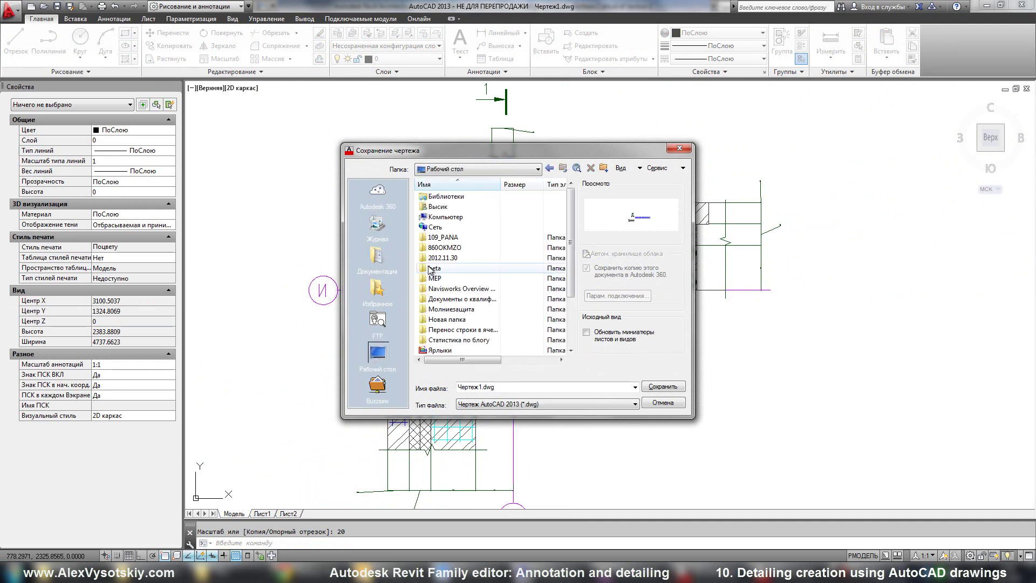
{"action": "double_click", "coordinate": [458, 218]}
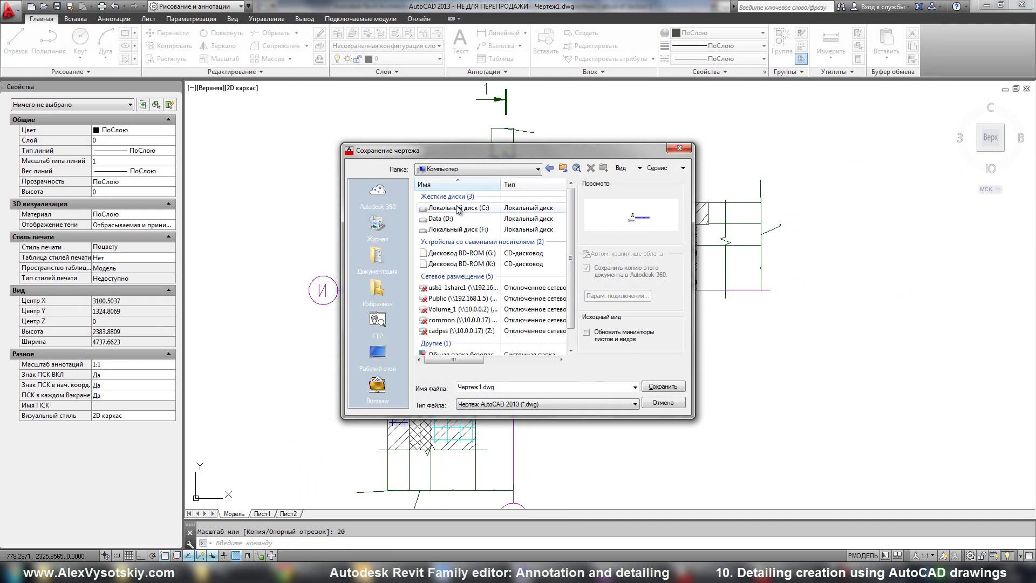
{"action": "double_click", "coordinate": [459, 220]}
{"action": "double_click", "coordinate": [458, 218]}
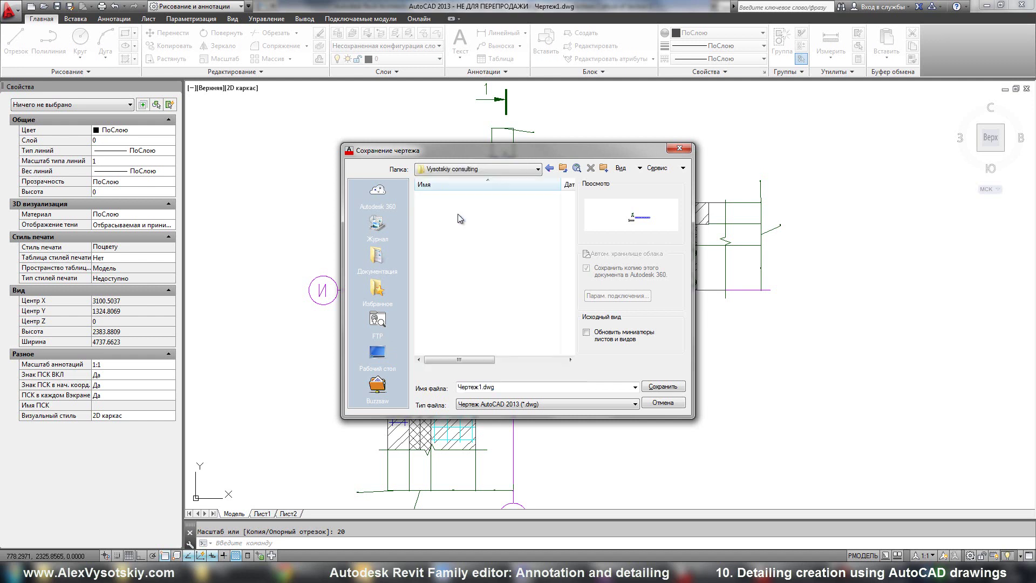
{"action": "double_click", "coordinate": [459, 206]}
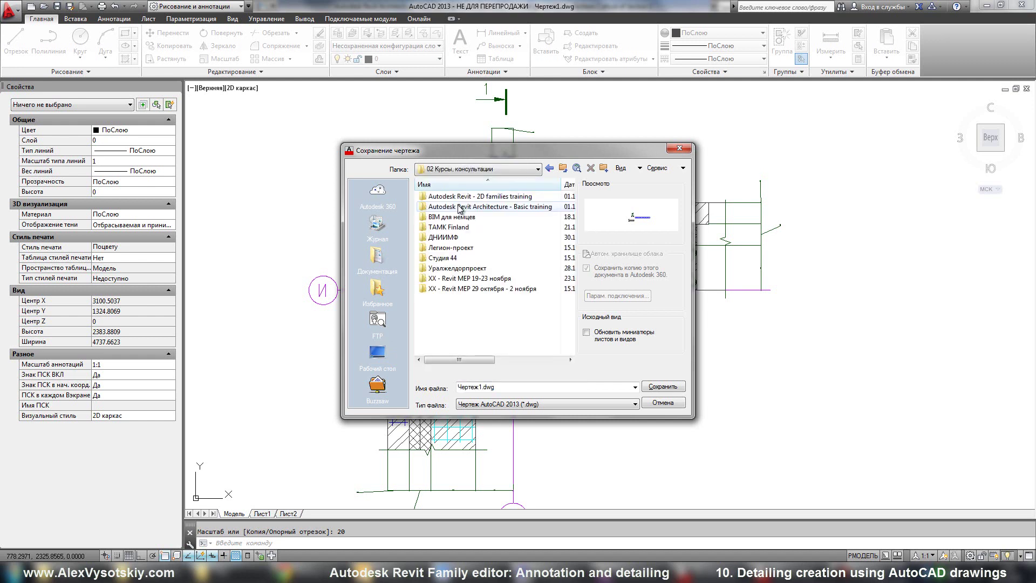
{"action": "double_click", "coordinate": [459, 196]}
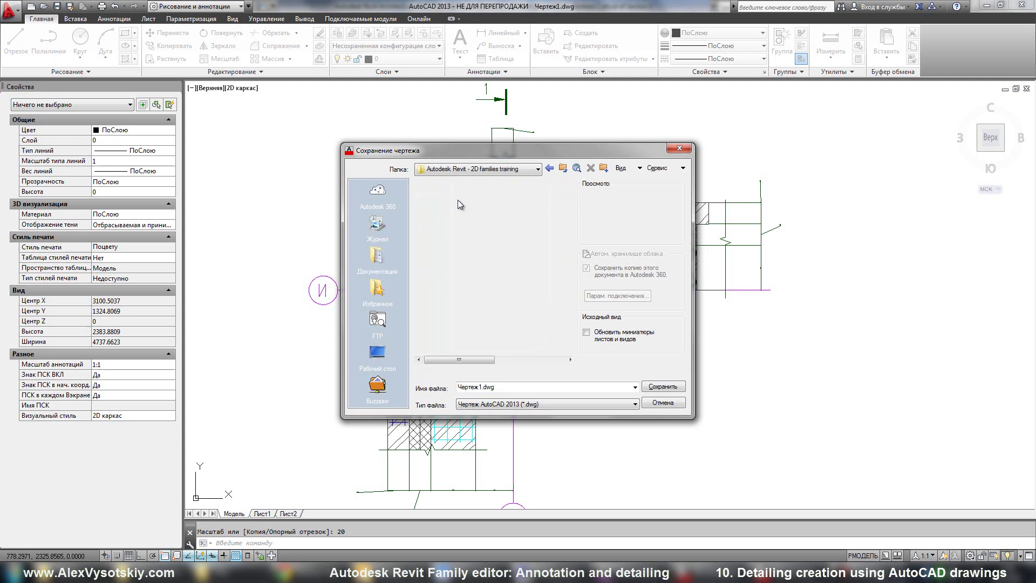
{"action": "left_click", "coordinate": [479, 386]}
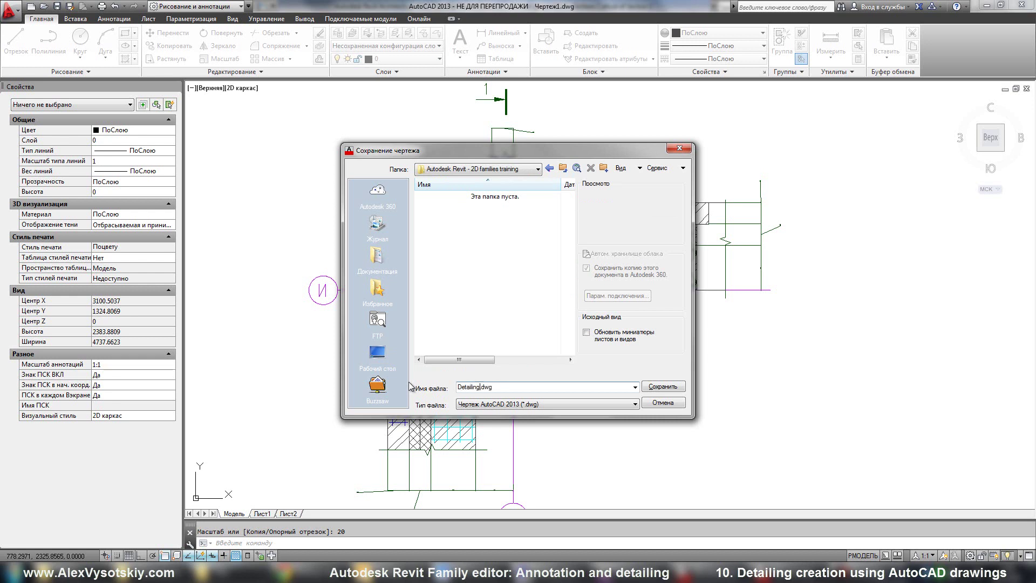
{"action": "key", "text": "Return"}
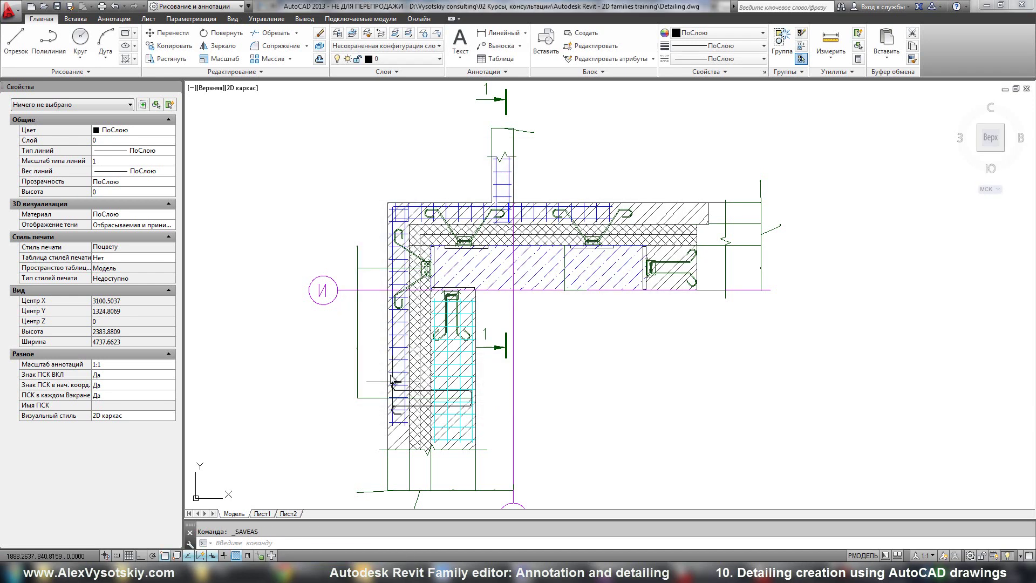
Close AutoCAD and create a new Revit family from the Metric Detail Item.rft template.
{"action": "left_click", "coordinate": [1022, 6]}
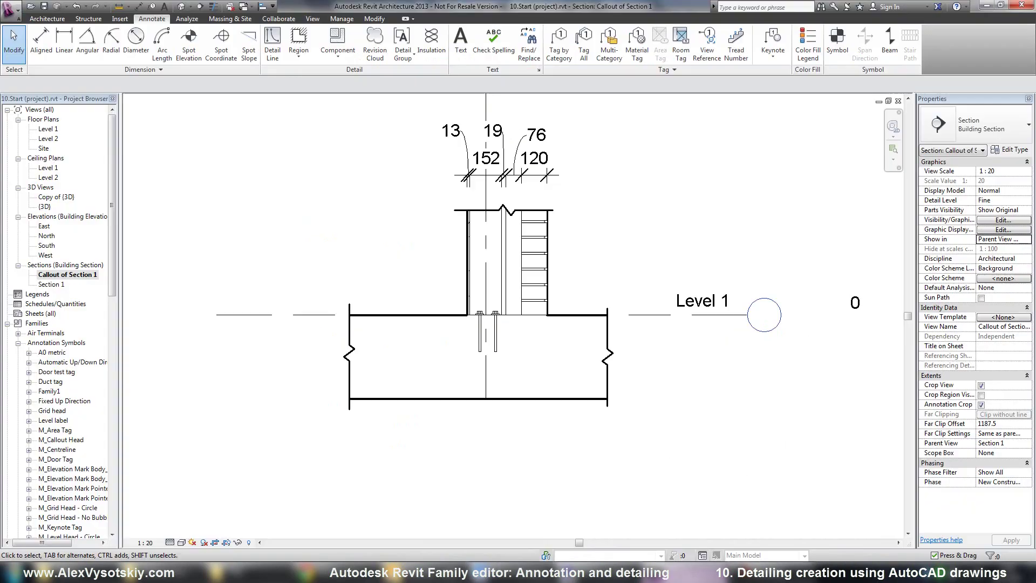
{"action": "left_click", "coordinate": [7, 7]}
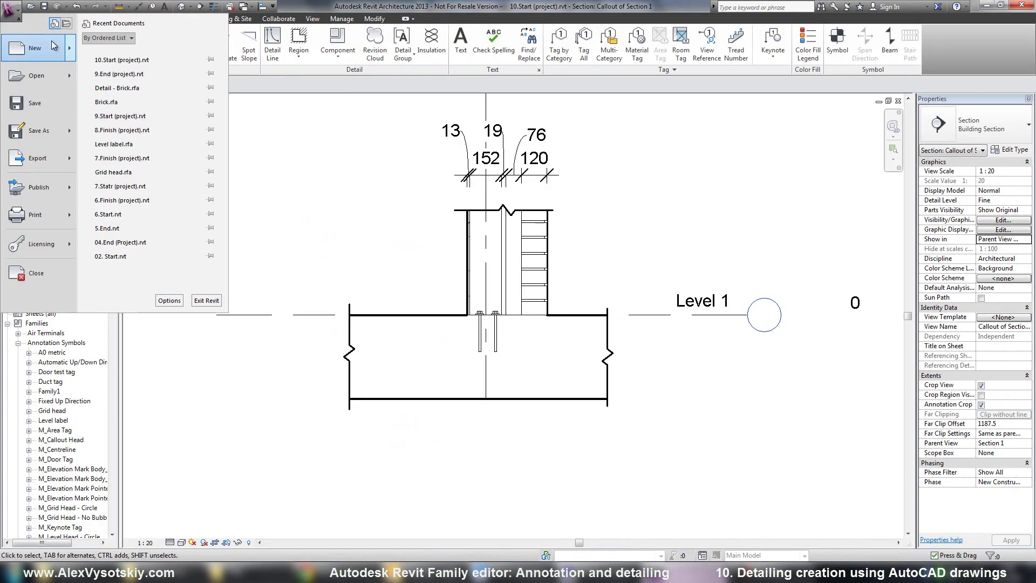
{"action": "mouse_move", "coordinate": [69, 53]}
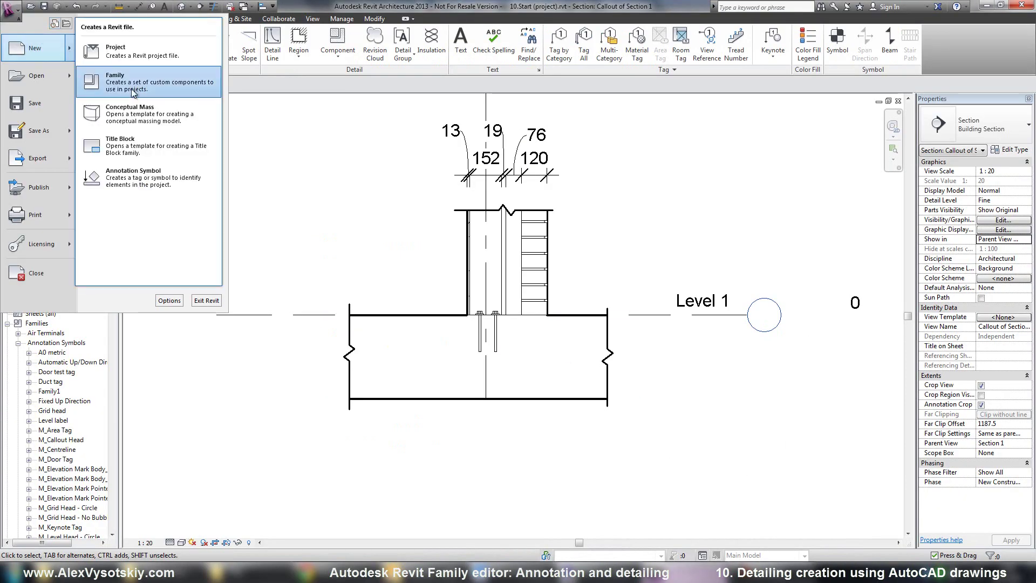
{"action": "left_click", "coordinate": [228, 94]}
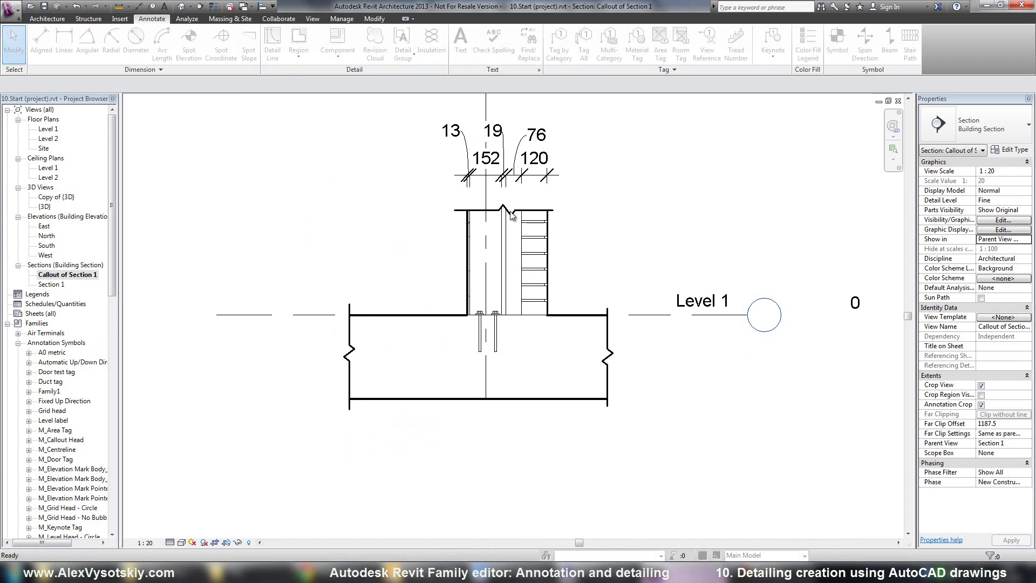
{"action": "left_click_drag", "start_coordinate": [627, 218], "coordinate": [628, 229]}
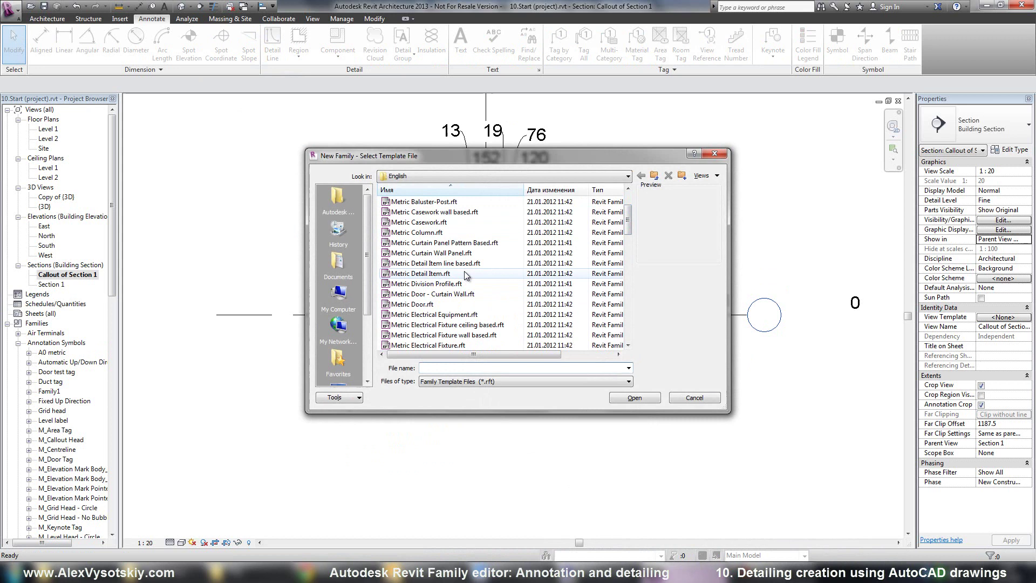
{"action": "left_click", "coordinate": [442, 274]}
{"action": "left_click", "coordinate": [621, 397]}
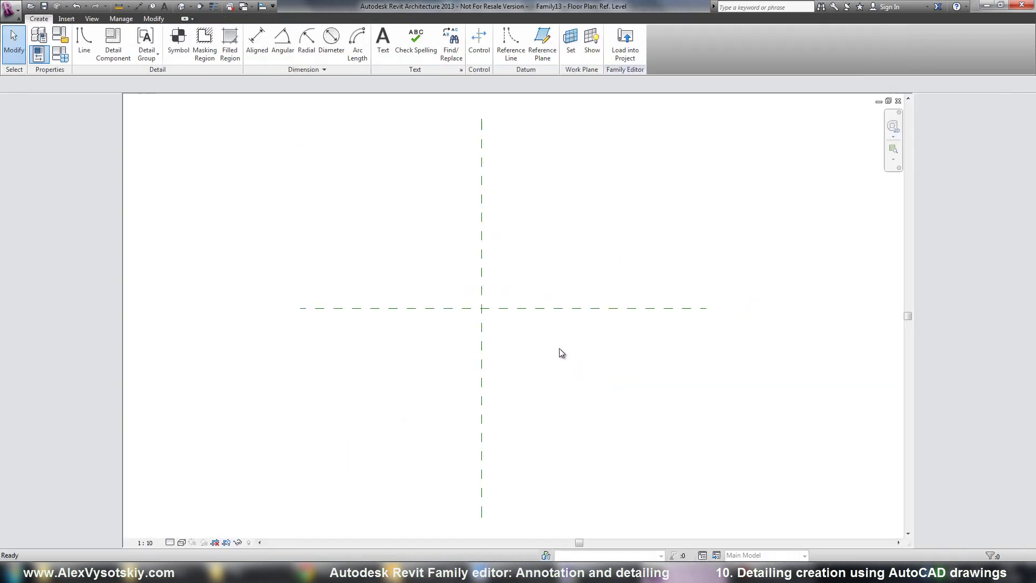
Import Detailing.dwg into the family with import units set to millimeter.
{"action": "left_click", "coordinate": [66, 19]}
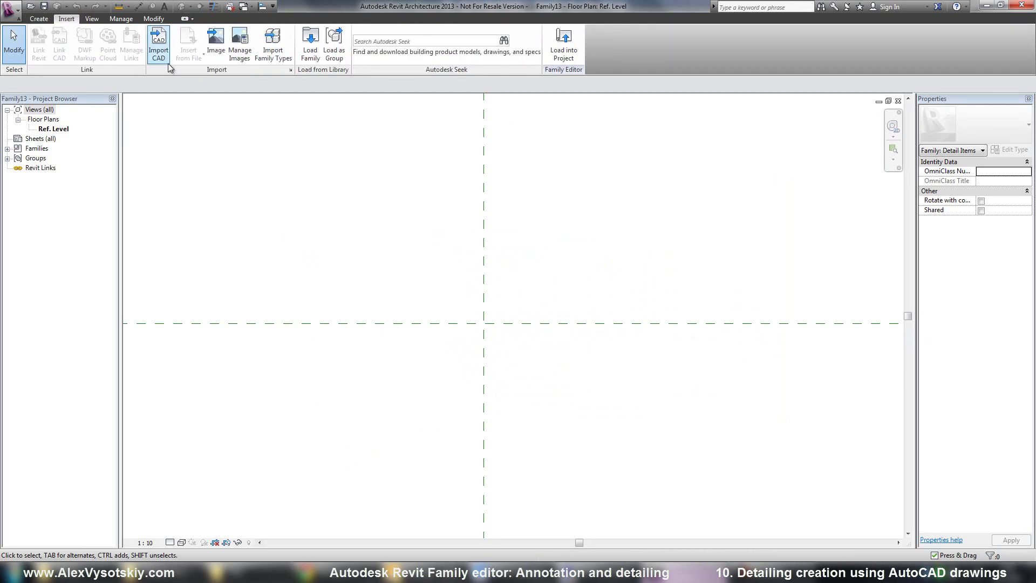
{"action": "left_click", "coordinate": [159, 43]}
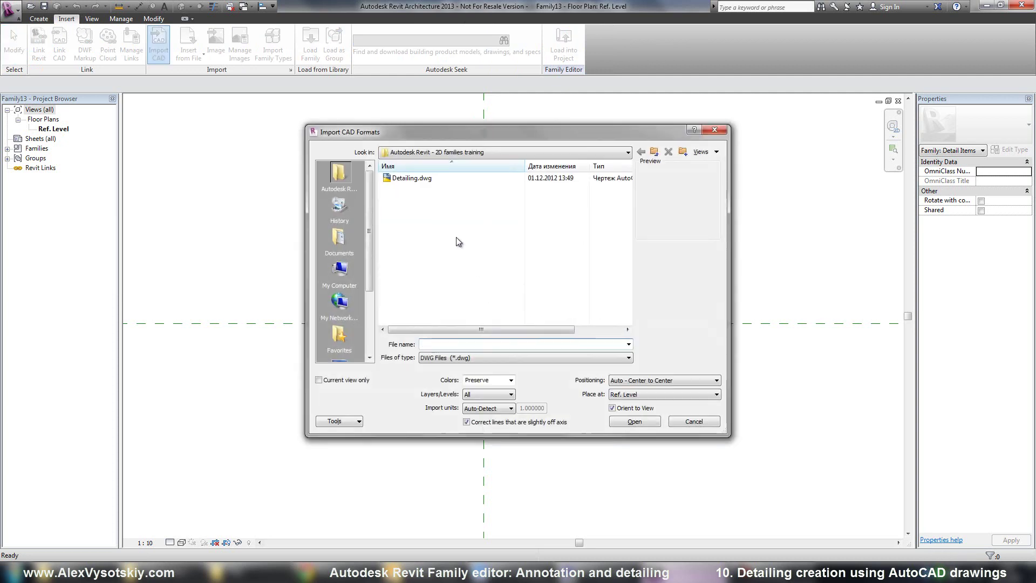
{"action": "left_click", "coordinate": [424, 178]}
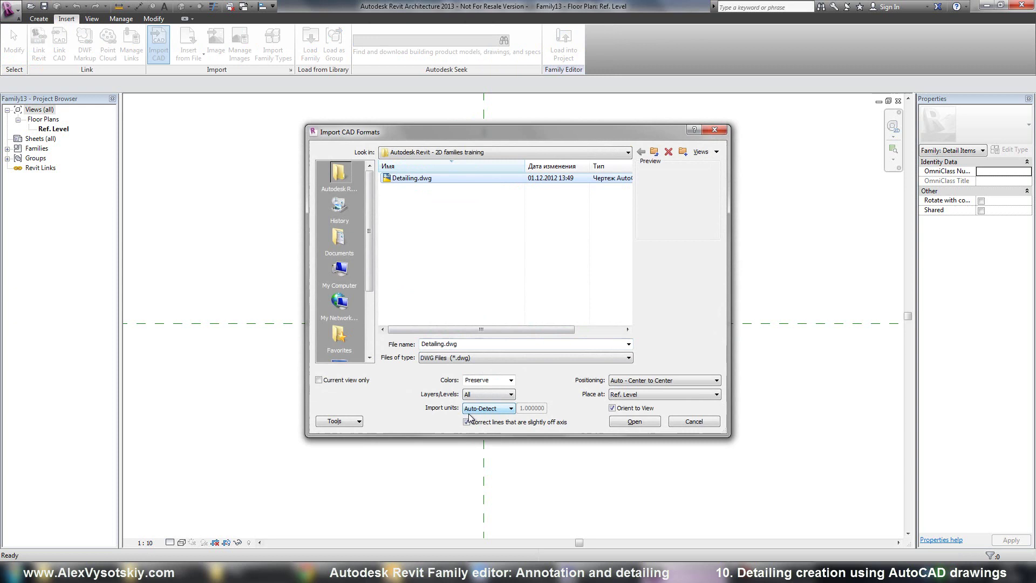
{"action": "left_click", "coordinate": [503, 408]}
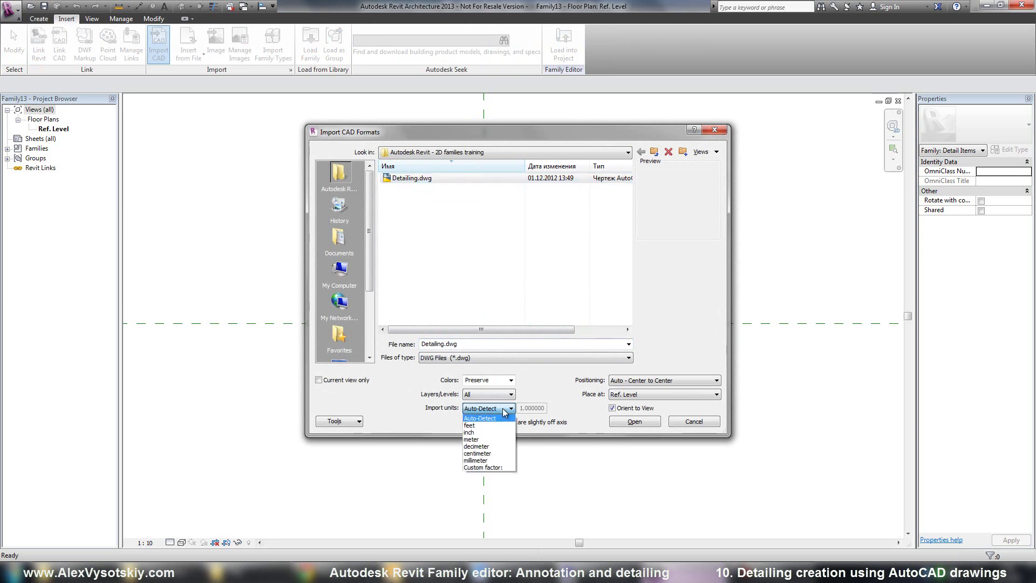
{"action": "left_click", "coordinate": [495, 462]}
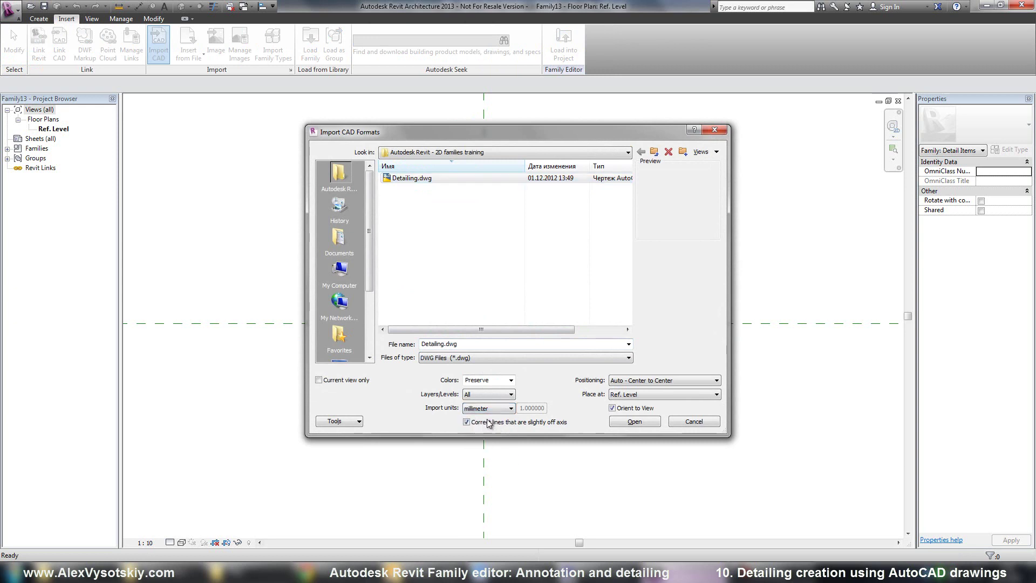
{"action": "left_click", "coordinate": [637, 422]}
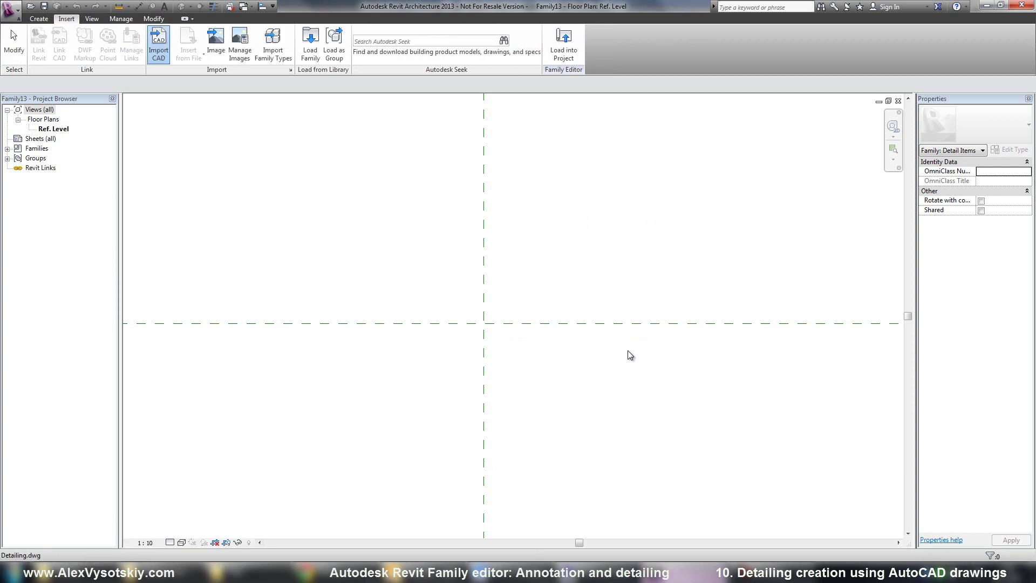
{"action": "scroll", "coordinate": [489, 281], "scroll_direction": "down", "scroll_amount": 3}
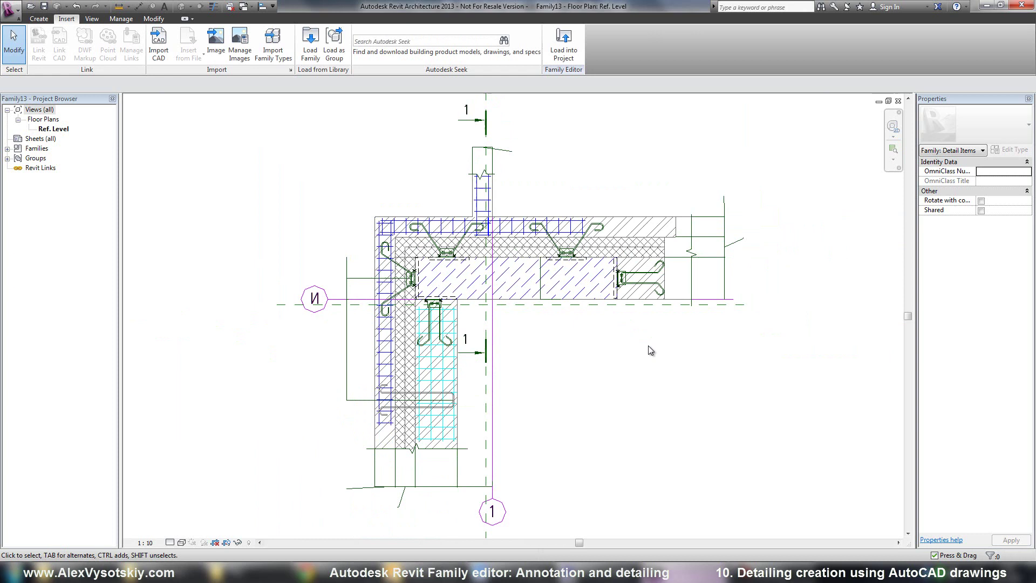
Check the concrete block with a 250 aligned dimension, then select the imported drawing.
{"action": "left_click", "coordinate": [92, 19]}
{"action": "left_click", "coordinate": [45, 19]}
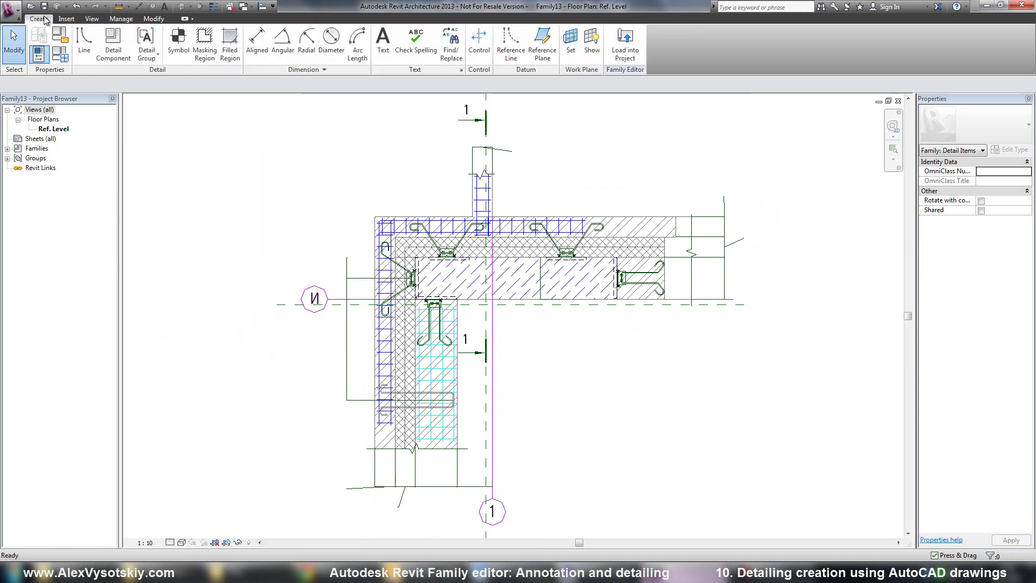
{"action": "left_click", "coordinate": [265, 43]}
{"action": "scroll", "coordinate": [634, 249], "scroll_direction": "up", "scroll_amount": 2}
{"action": "scroll", "coordinate": [634, 249], "scroll_direction": "up", "scroll_amount": 1}
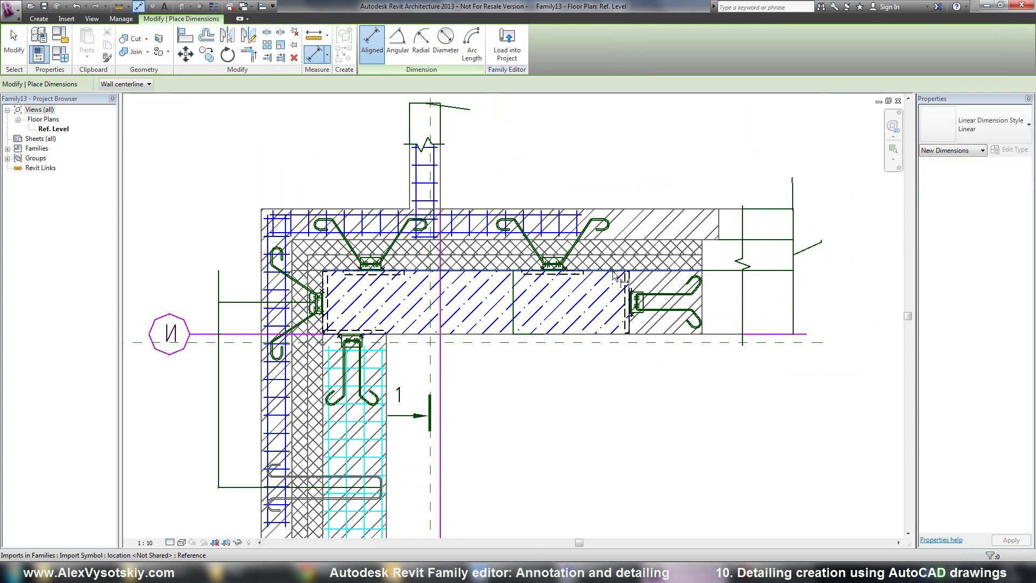
{"action": "left_click", "coordinate": [617, 265]}
{"action": "left_click", "coordinate": [619, 337]}
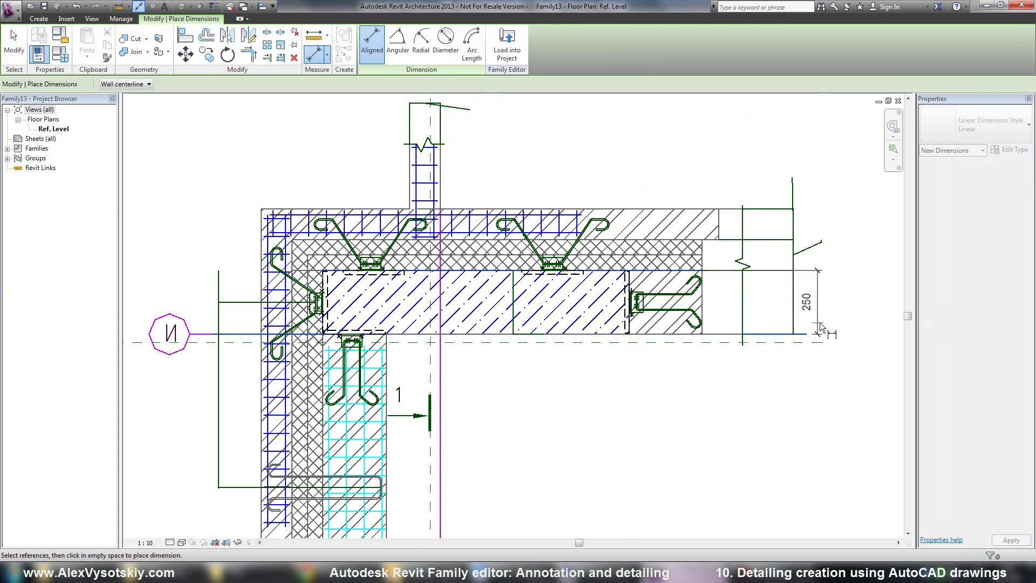
{"action": "key", "text": "Escape"}
{"action": "key", "text": "Escape"}
{"action": "scroll", "coordinate": [494, 235], "scroll_direction": "down", "scroll_amount": 2}
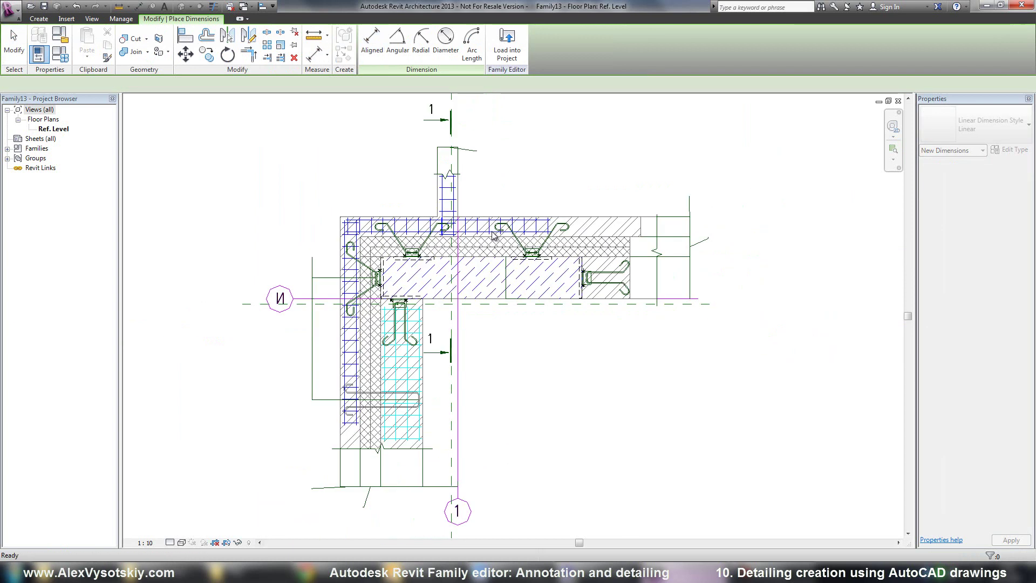
{"action": "left_click", "coordinate": [494, 235]}
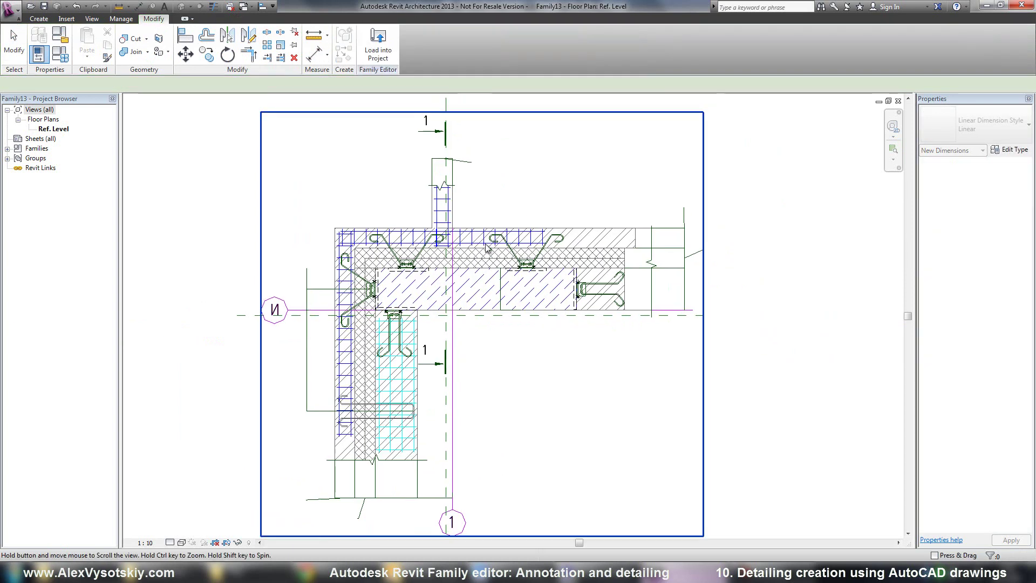
{"action": "left_click", "coordinate": [592, 251]}
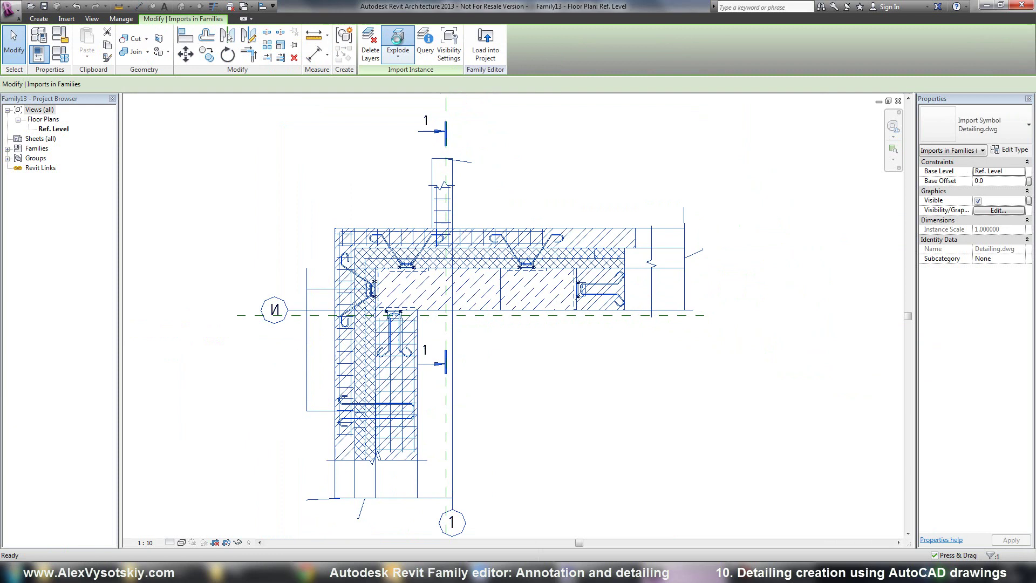
Explode the import, delete the too-short lines, and move both anchors into empty space.
{"action": "left_click", "coordinate": [397, 38]}
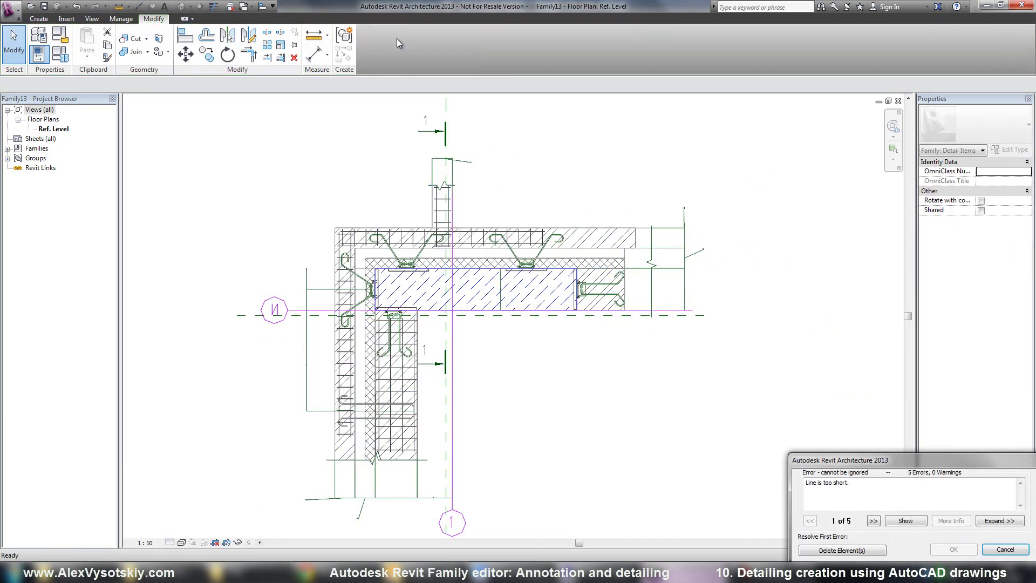
{"action": "left_click", "coordinate": [842, 549]}
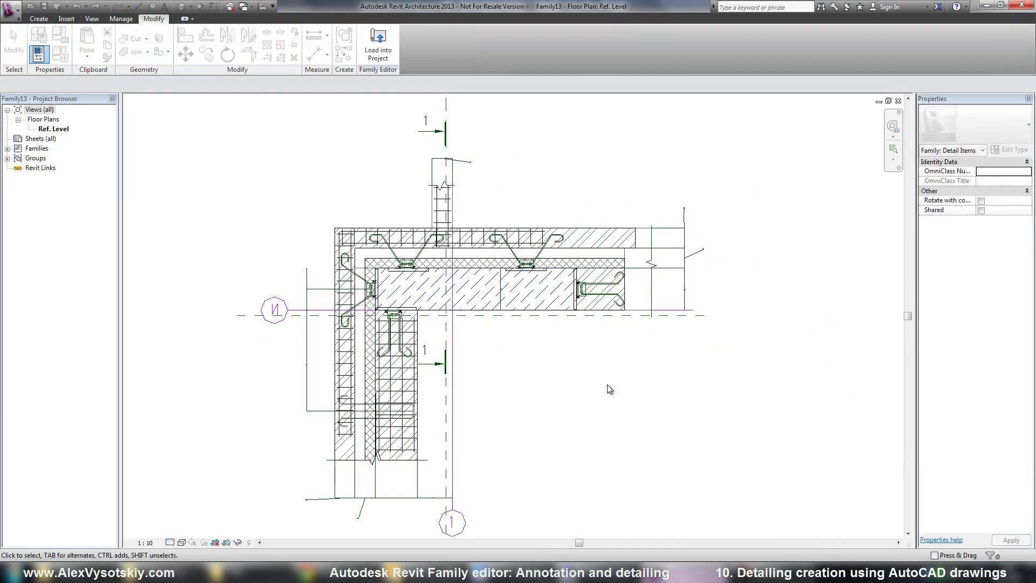
{"action": "scroll", "coordinate": [515, 272], "scroll_direction": "up", "scroll_amount": 3}
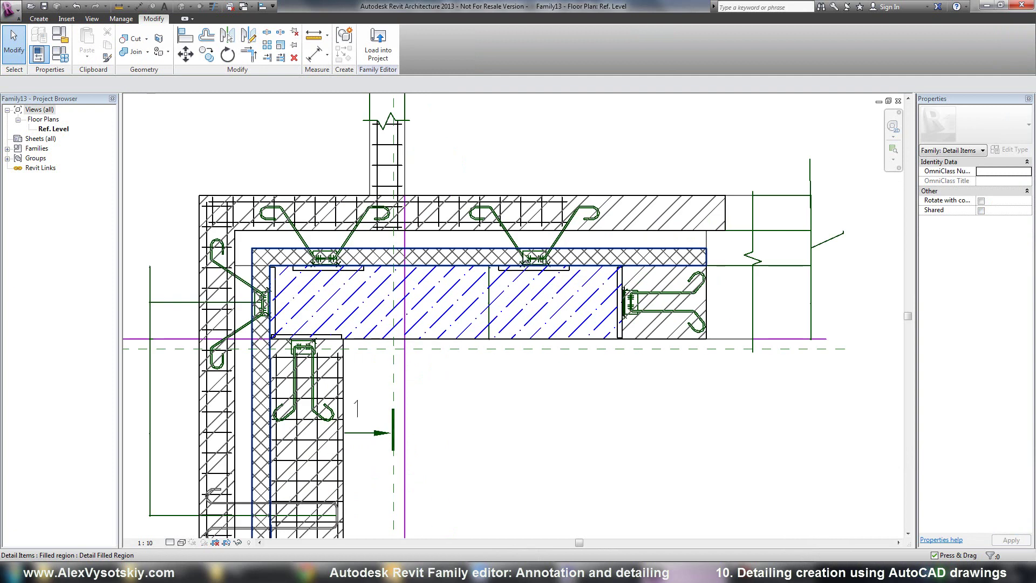
{"action": "left_click", "coordinate": [510, 239]}
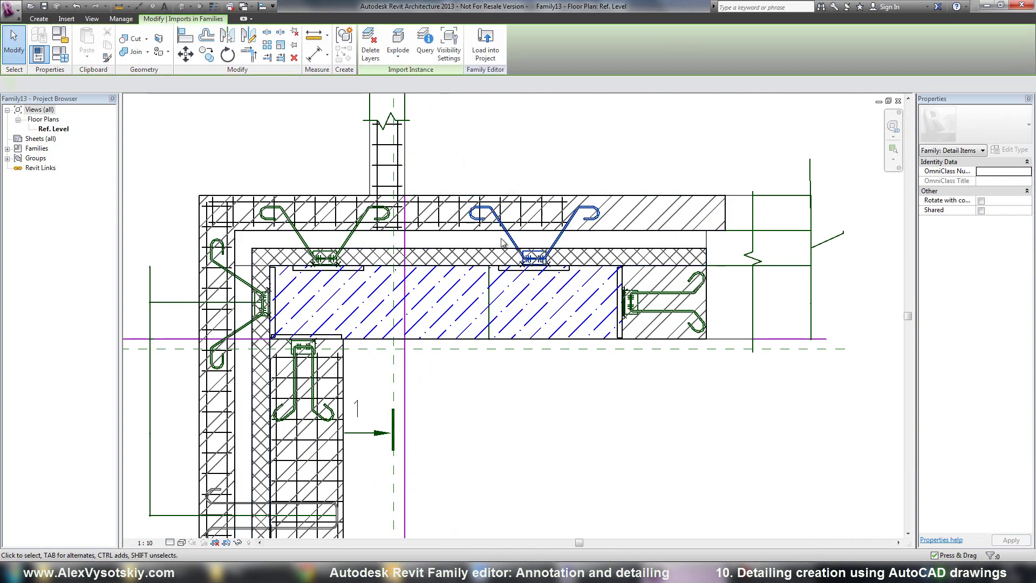
{"action": "scroll", "coordinate": [502, 241], "scroll_direction": "down", "scroll_amount": 1}
{"action": "scroll", "coordinate": [502, 241], "scroll_direction": "down", "scroll_amount": 1}
{"action": "left_click_drag", "start_coordinate": [504, 238], "coordinate": [601, 401]}
{"action": "left_click", "coordinate": [567, 406]}
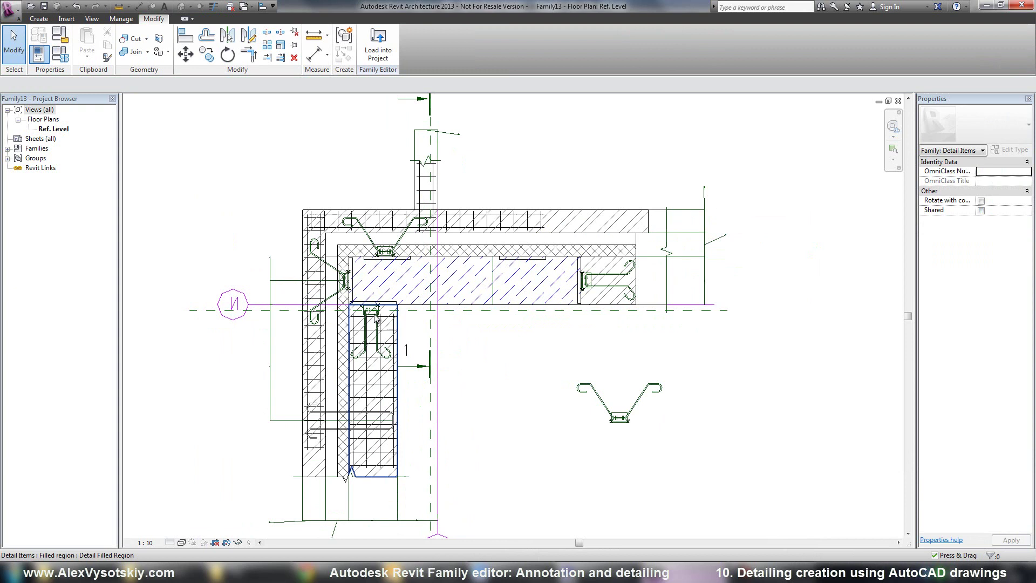
{"action": "key", "text": "Tab"}
{"action": "left_click_drag", "start_coordinate": [379, 323], "coordinate": [528, 379]}
{"action": "left_click", "coordinate": [451, 366]}
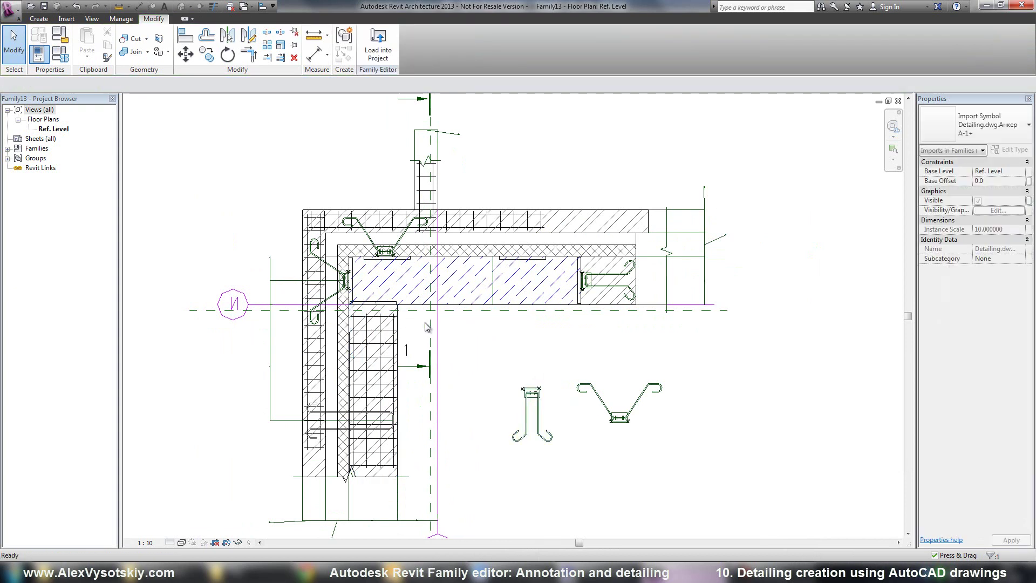
Delete the wall, filled regions, remaining linework and tags, keeping only the two anchors.
{"action": "scroll", "coordinate": [426, 322], "scroll_direction": "down", "scroll_amount": 2}
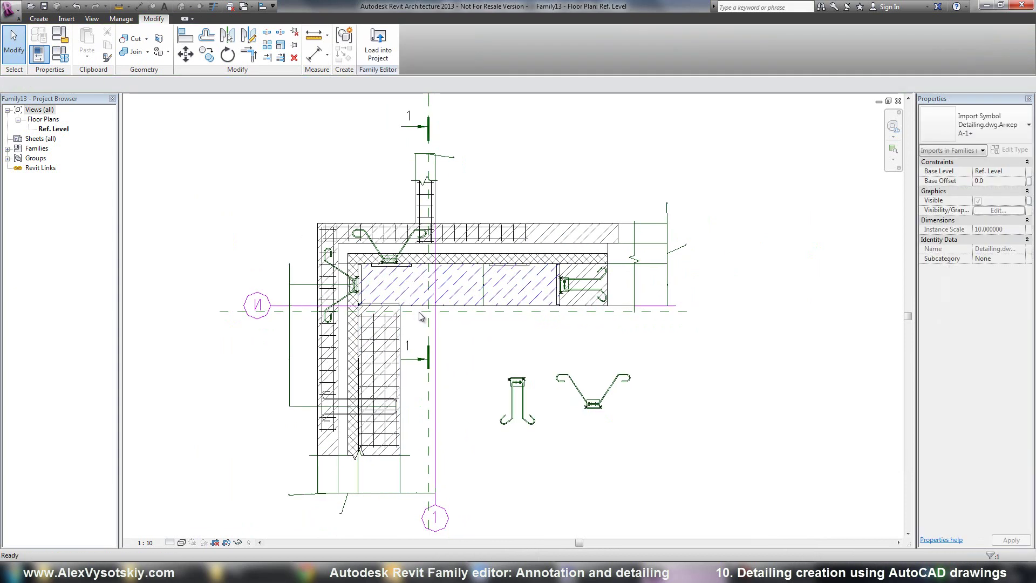
{"action": "left_click", "coordinate": [367, 383]}
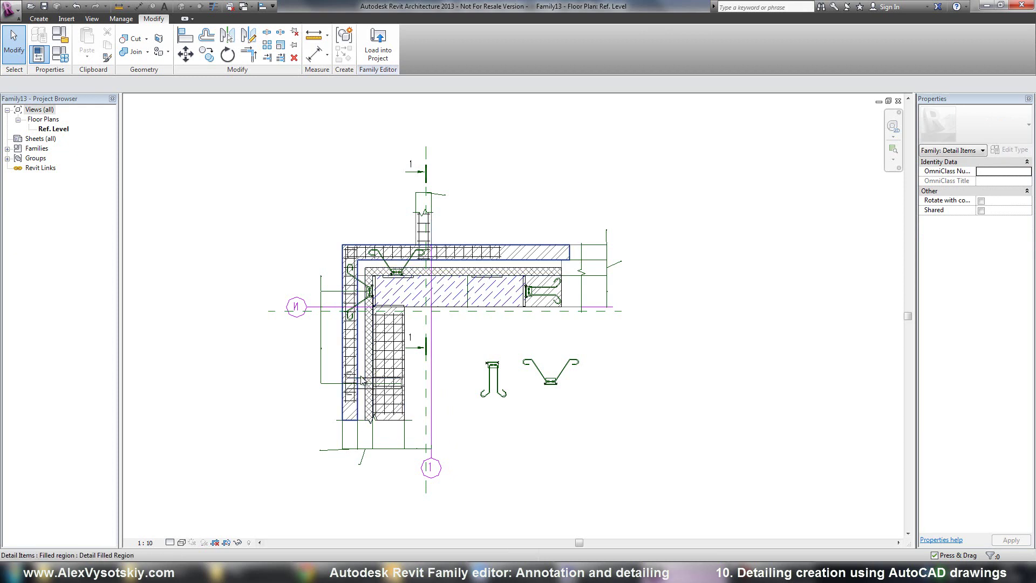
{"action": "scroll", "coordinate": [362, 382], "scroll_direction": "up", "scroll_amount": 3}
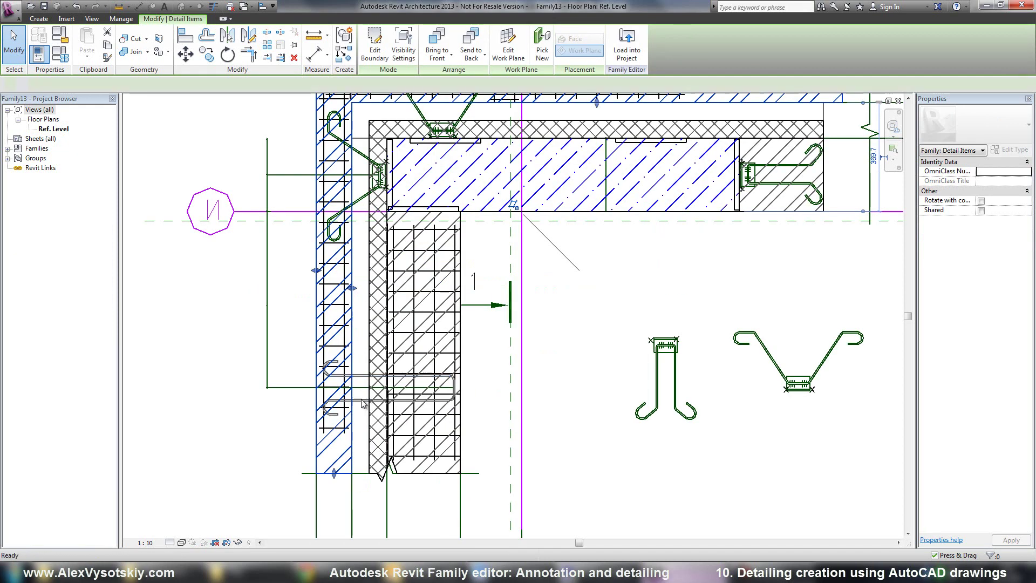
{"action": "left_click", "coordinate": [360, 325]}
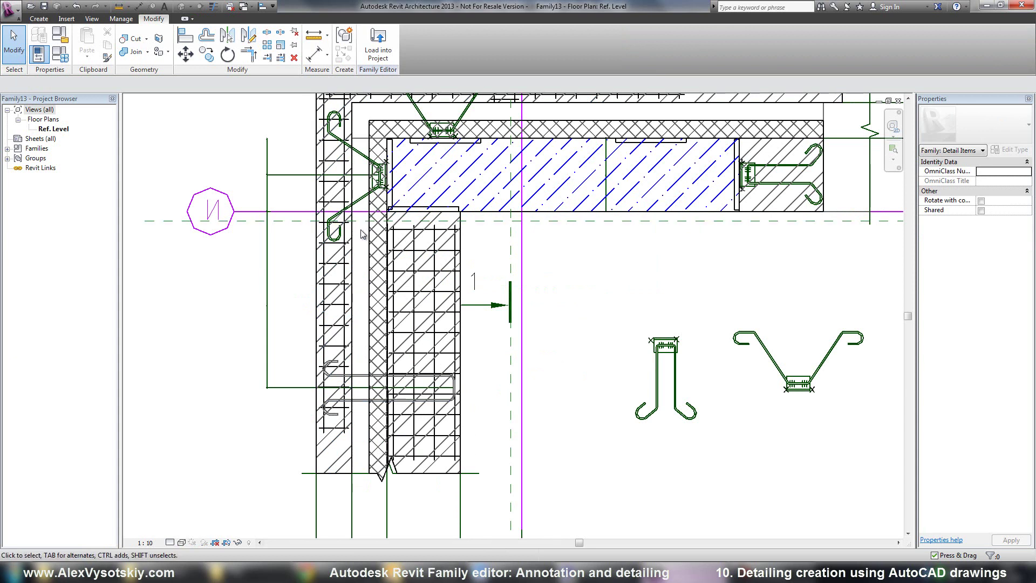
{"action": "scroll", "coordinate": [361, 229], "scroll_direction": "down", "scroll_amount": 2}
{"action": "left_click_drag", "start_coordinate": [663, 258], "coordinate": [327, 97]}
{"action": "key", "text": "Delete"}
{"action": "left_click_drag", "start_coordinate": [471, 411], "coordinate": [254, 155]}
{"action": "key", "text": "Delete"}
Delete the leftover line and 1 label, and place the J and V anchors side by side.
{"action": "middle_click_drag", "start_coordinate": [463, 207], "coordinate": [452, 254]}
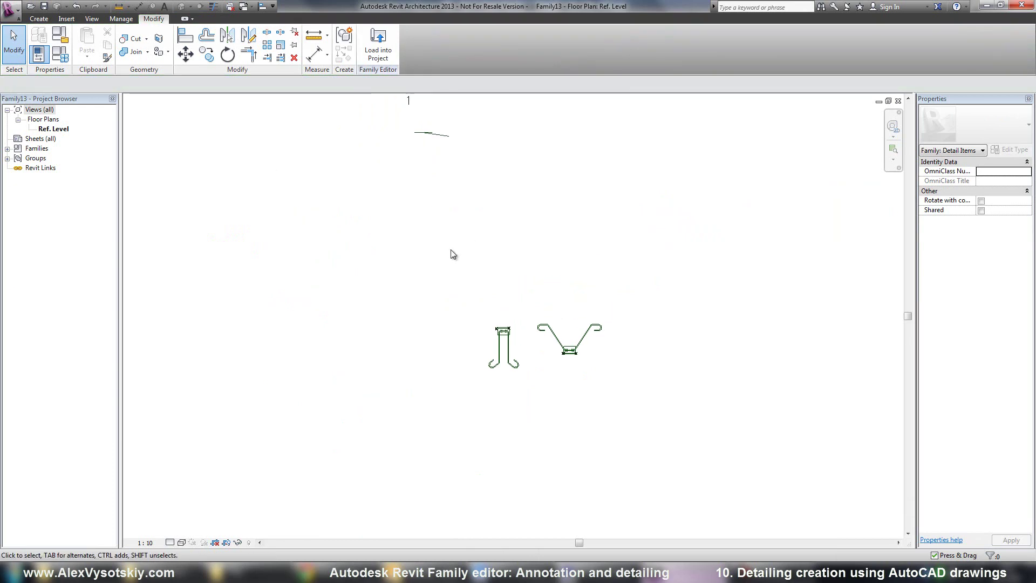
{"action": "left_click_drag", "start_coordinate": [533, 233], "coordinate": [409, 138]}
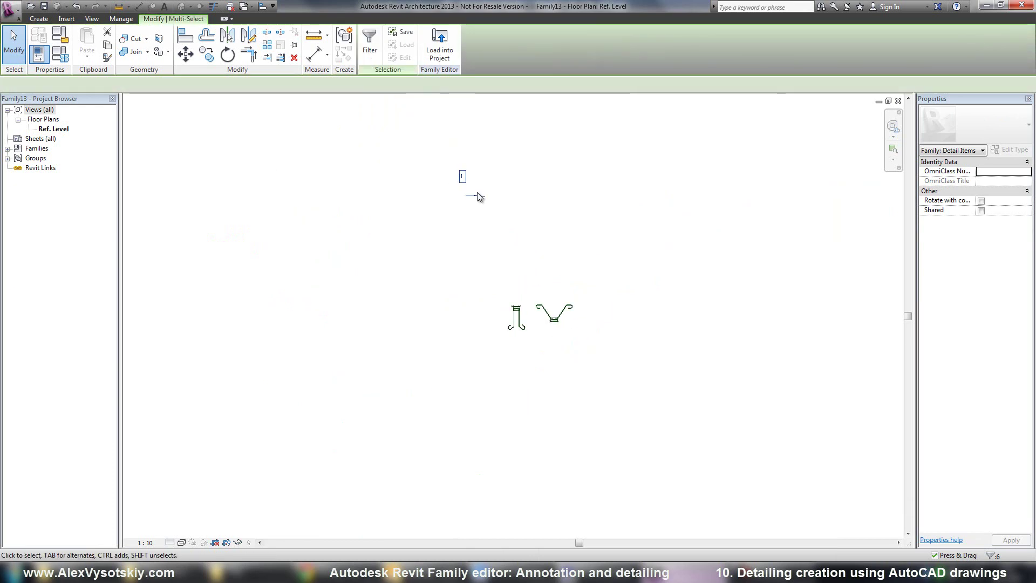
{"action": "key", "text": "Delete"}
{"action": "left_click", "coordinate": [498, 329]}
{"action": "left_click_drag", "start_coordinate": [499, 329], "coordinate": [453, 303]}
{"action": "left_click_drag", "start_coordinate": [553, 324], "coordinate": [510, 305]}
{"action": "scroll", "coordinate": [510, 305], "scroll_direction": "up", "scroll_amount": 3}
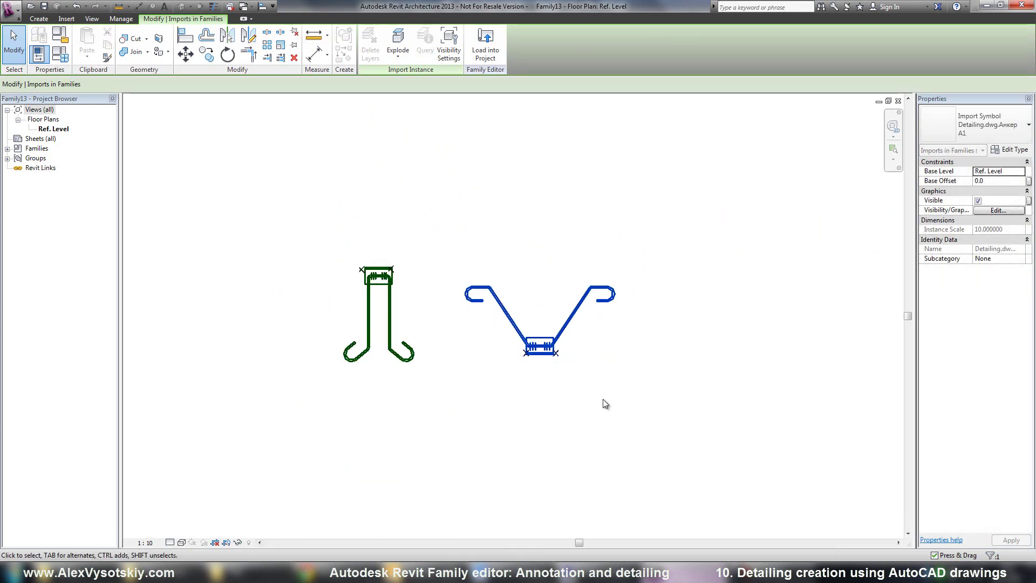
Fully explode the J-shaped anchor import into native Revit lines.
{"action": "left_click_drag", "start_coordinate": [665, 398], "coordinate": [307, 262]}
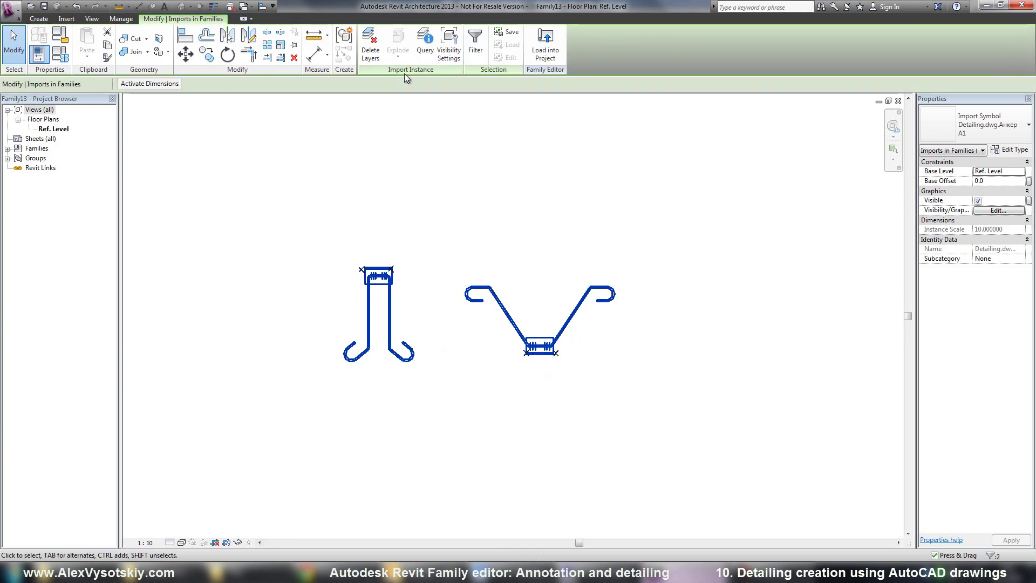
{"action": "left_click", "coordinate": [388, 317]}
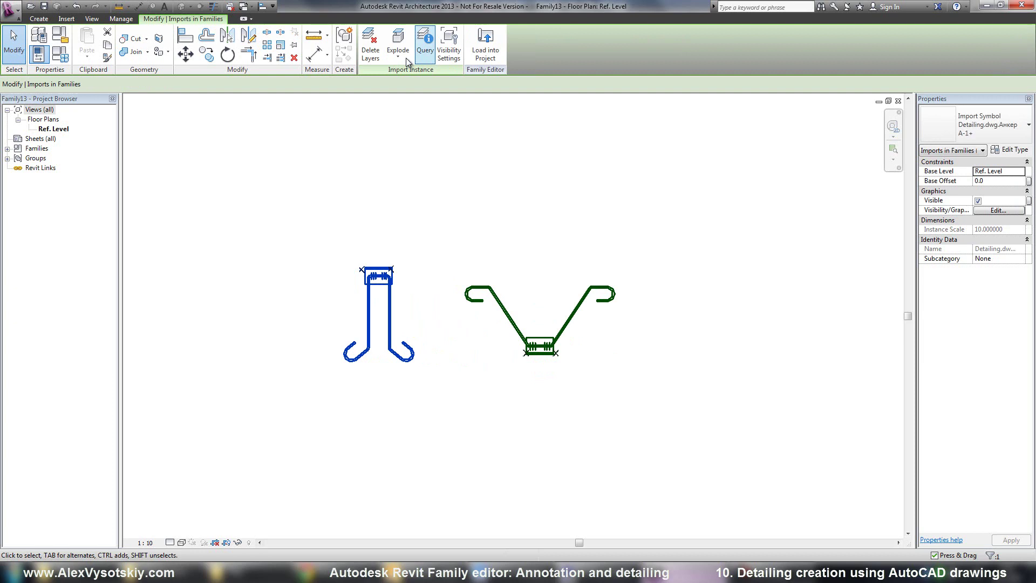
{"action": "left_click", "coordinate": [398, 48]}
{"action": "left_click", "coordinate": [410, 97]}
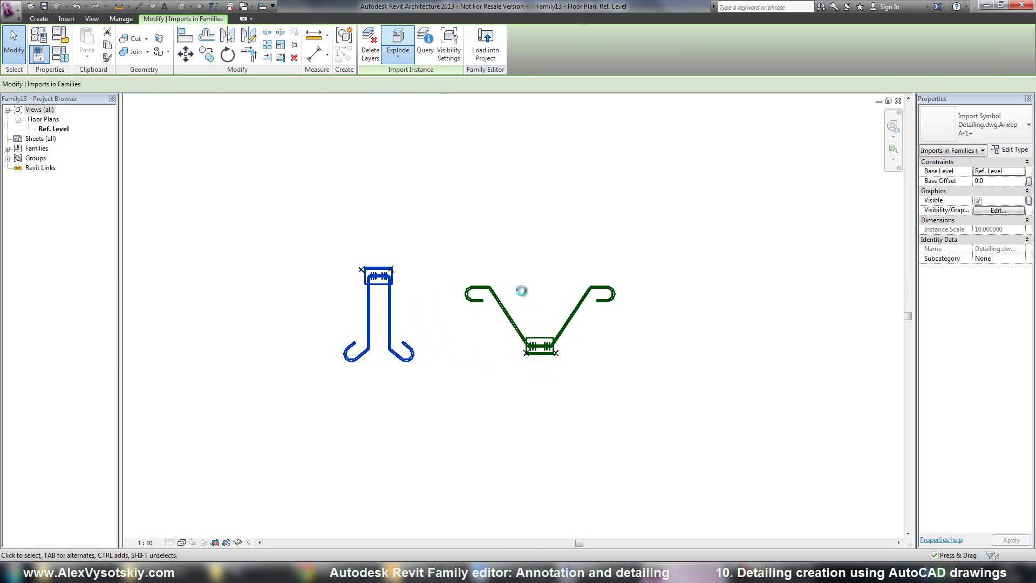
{"action": "left_click", "coordinate": [499, 321]}
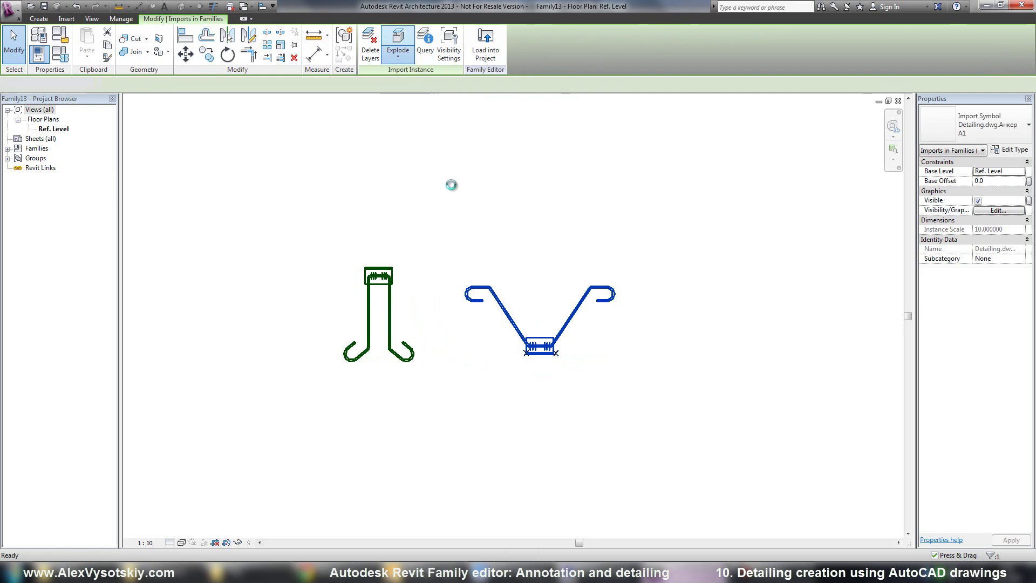
{"action": "left_click_drag", "start_coordinate": [309, 208], "coordinate": [429, 415]}
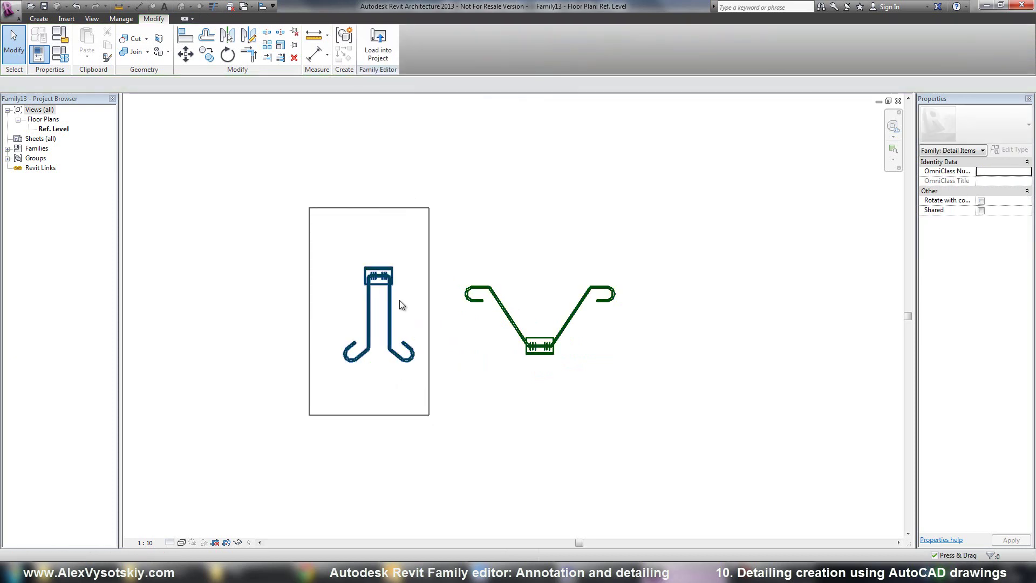
Assign all lines of both anchors to a different line subcategory.
{"action": "left_click", "coordinate": [321, 148]}
{"action": "left_click_drag", "start_coordinate": [303, 144], "coordinate": [682, 497]}
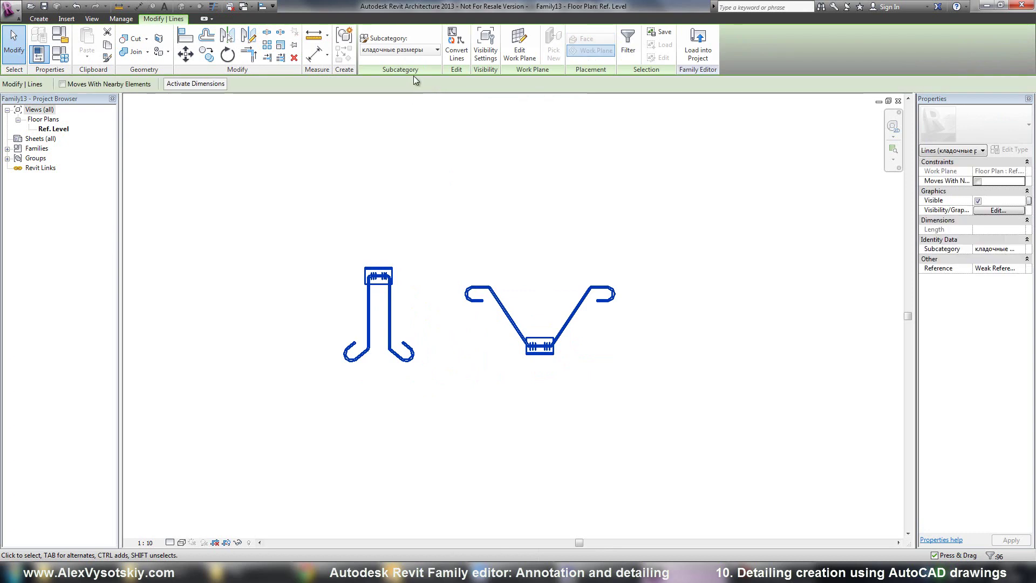
{"action": "left_click", "coordinate": [430, 50]}
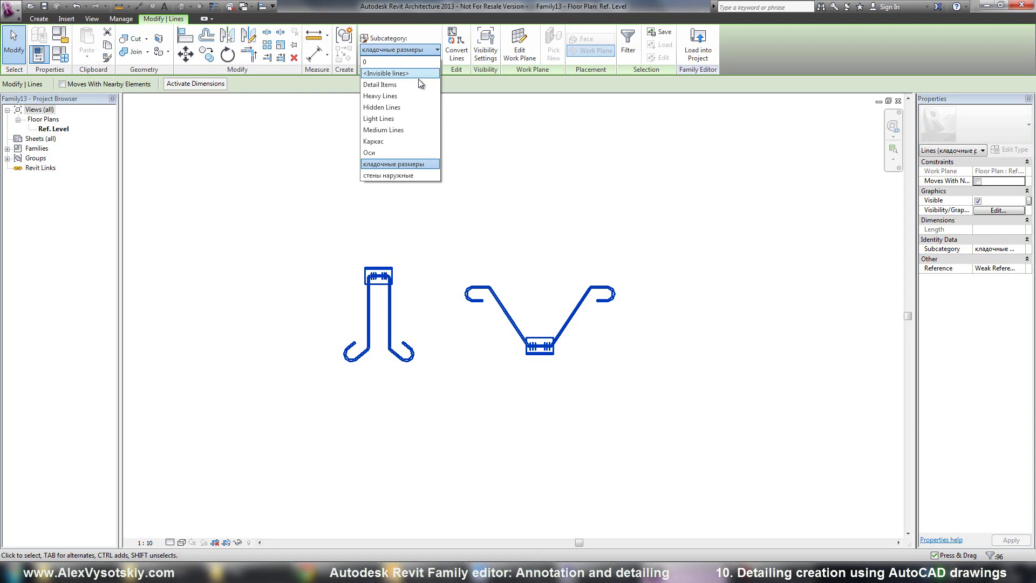
{"action": "left_click", "coordinate": [494, 205]}
{"action": "left_click", "coordinate": [473, 208]}
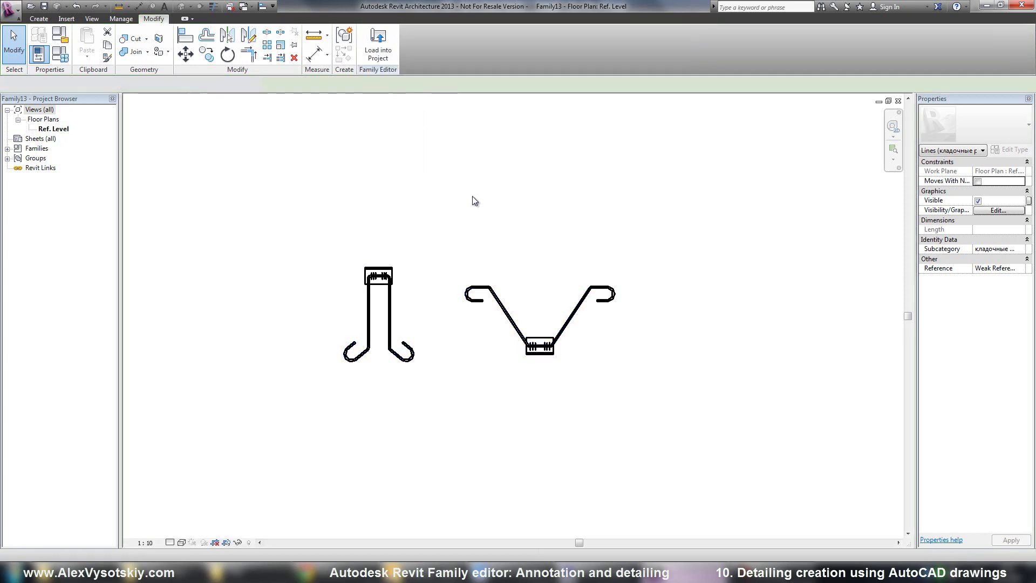
Delete the four stray X marks and the V-shaped anchor, leaving only the J anchor.
{"action": "middle_click_drag", "start_coordinate": [449, 203], "coordinate": [448, 240]}
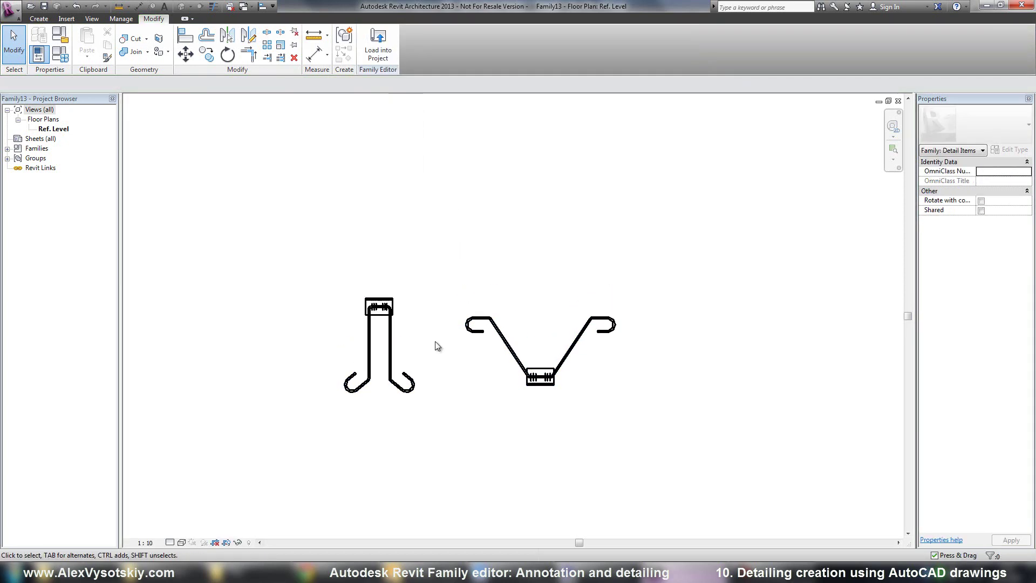
{"action": "scroll", "coordinate": [437, 346], "scroll_direction": "up", "scroll_amount": 1}
{"action": "middle_click_drag", "start_coordinate": [453, 298], "coordinate": [484, 290]}
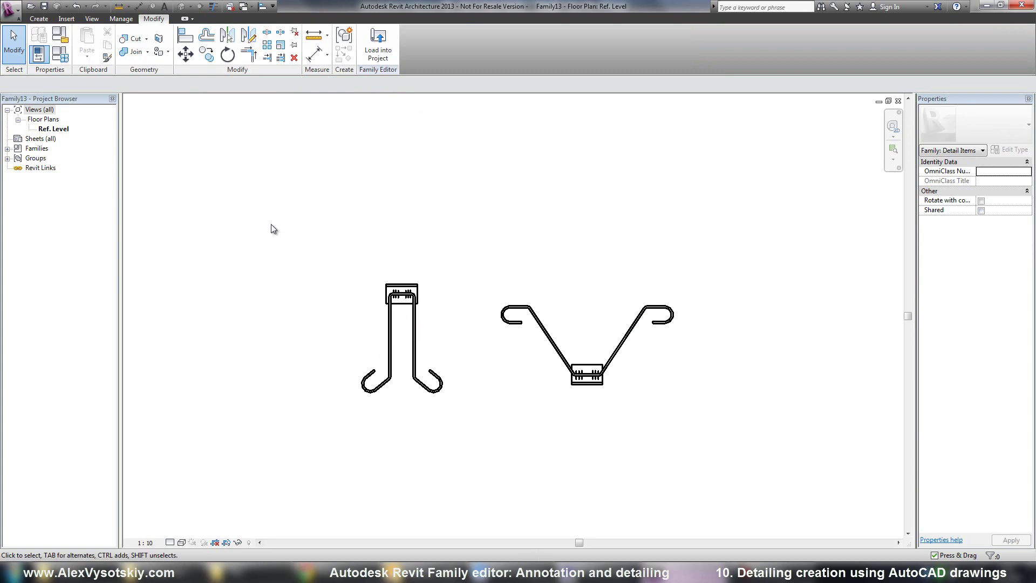
{"action": "scroll", "coordinate": [363, 249], "scroll_direction": "down", "scroll_amount": 5}
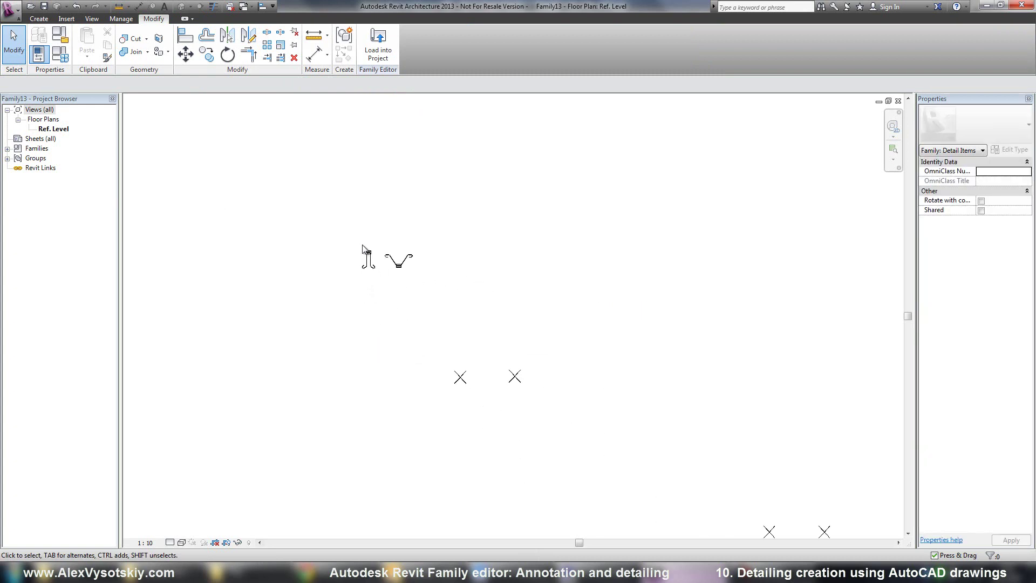
{"action": "scroll", "coordinate": [428, 332], "scroll_direction": "down", "scroll_amount": 2}
{"action": "left_click_drag", "start_coordinate": [405, 323], "coordinate": [573, 438]}
{"action": "key", "text": "Delete"}
{"action": "scroll", "coordinate": [446, 350], "scroll_direction": "up", "scroll_amount": 4}
{"action": "left_click_drag", "start_coordinate": [412, 297], "coordinate": [515, 417]}
{"action": "key", "text": "Delete"}
Save the family as Detail AutoCAD.rfa and load it into the project.
{"action": "left_click", "coordinate": [12, 11]}
{"action": "mouse_move", "coordinate": [43, 131]}
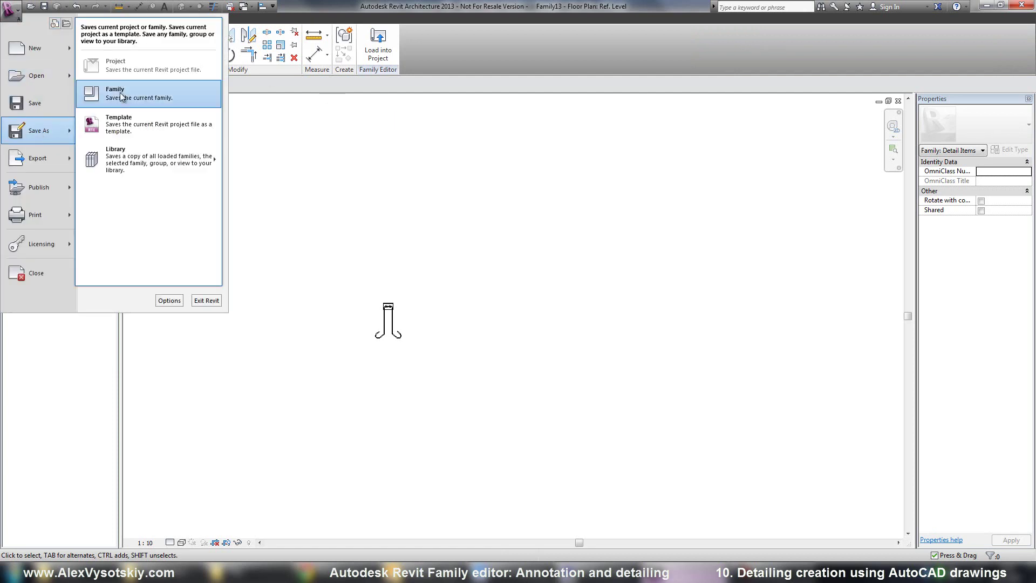
{"action": "left_click", "coordinate": [121, 98]}
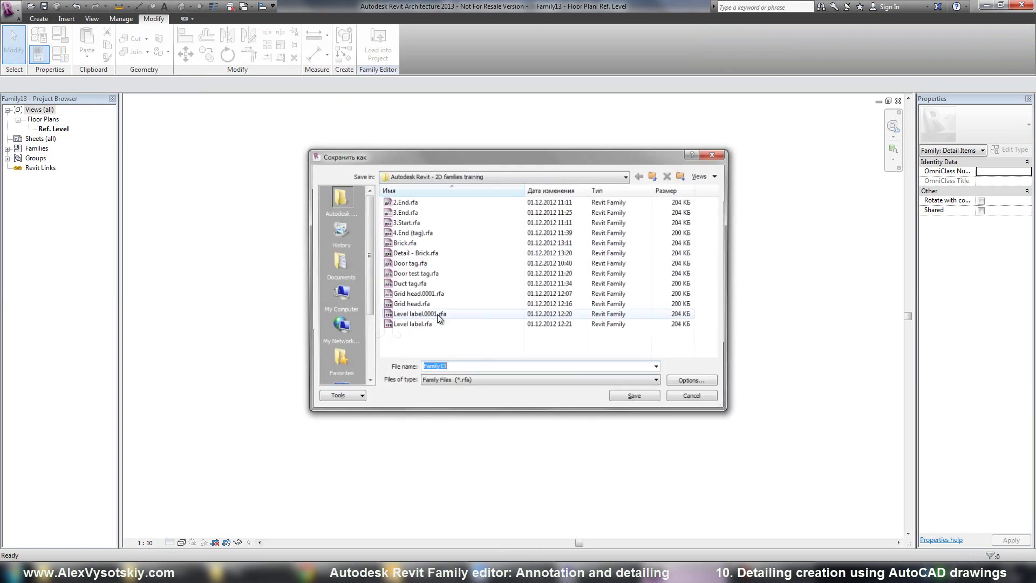
{"action": "type", "text": "Dey"}
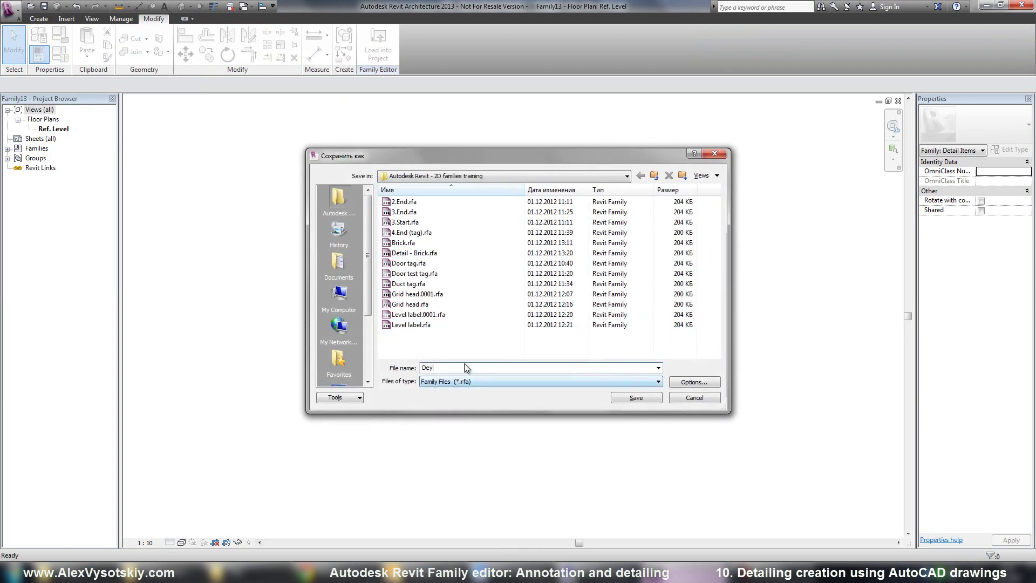
{"action": "key", "text": "BackSpace"}
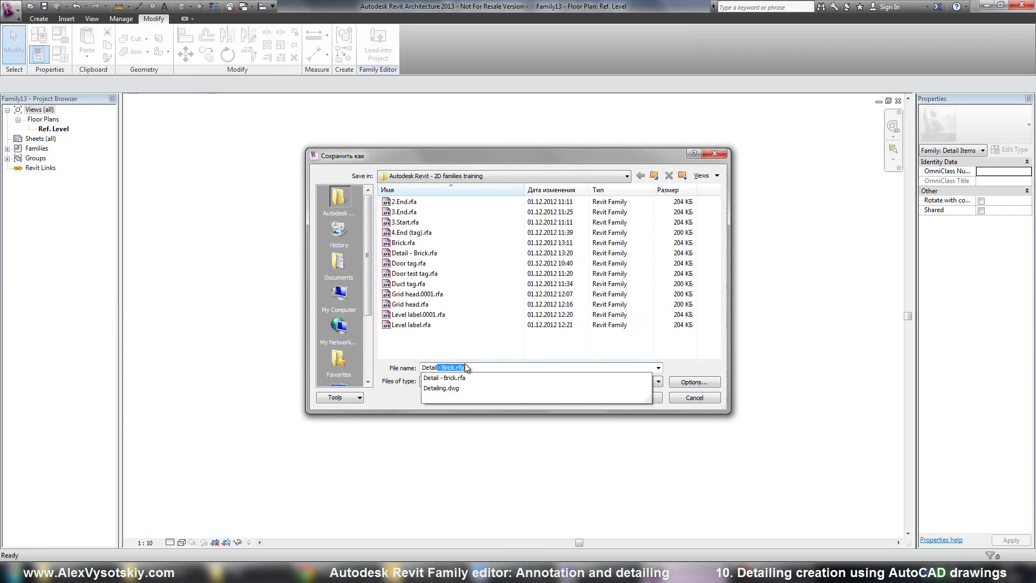
{"action": "type", "text": "tail "}
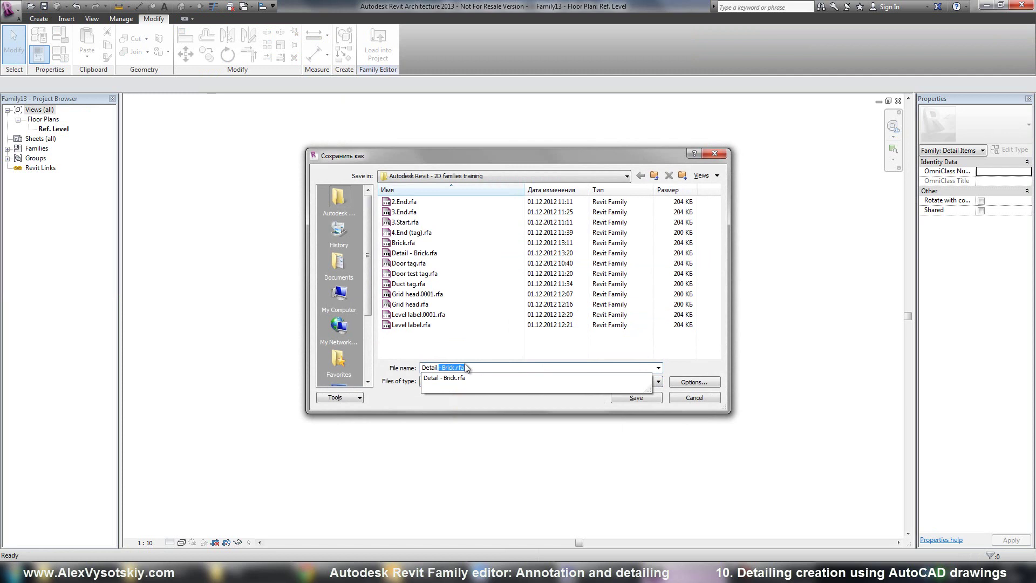
{"action": "type", "text": "AutoCAD"}
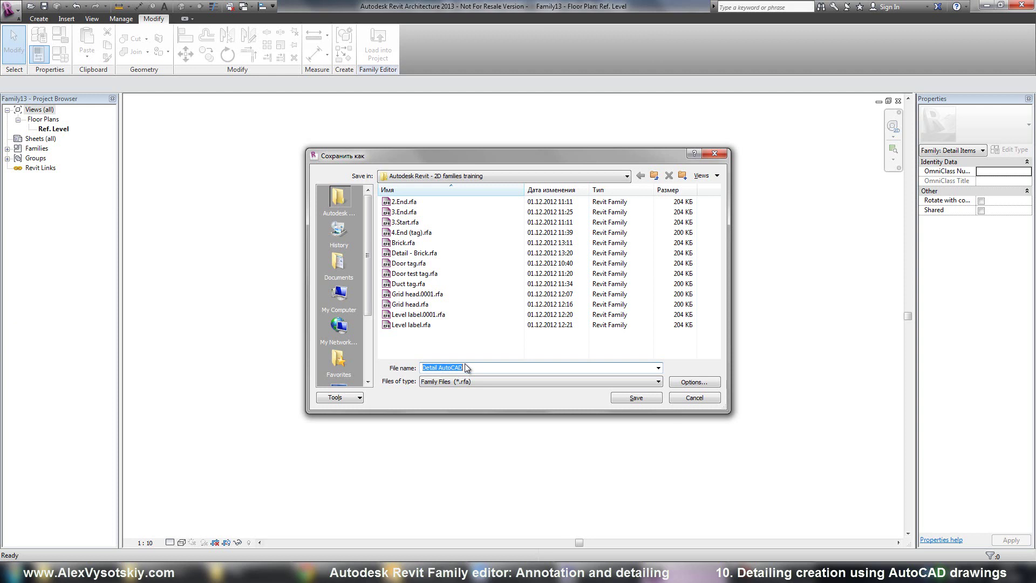
{"action": "key", "text": "Return"}
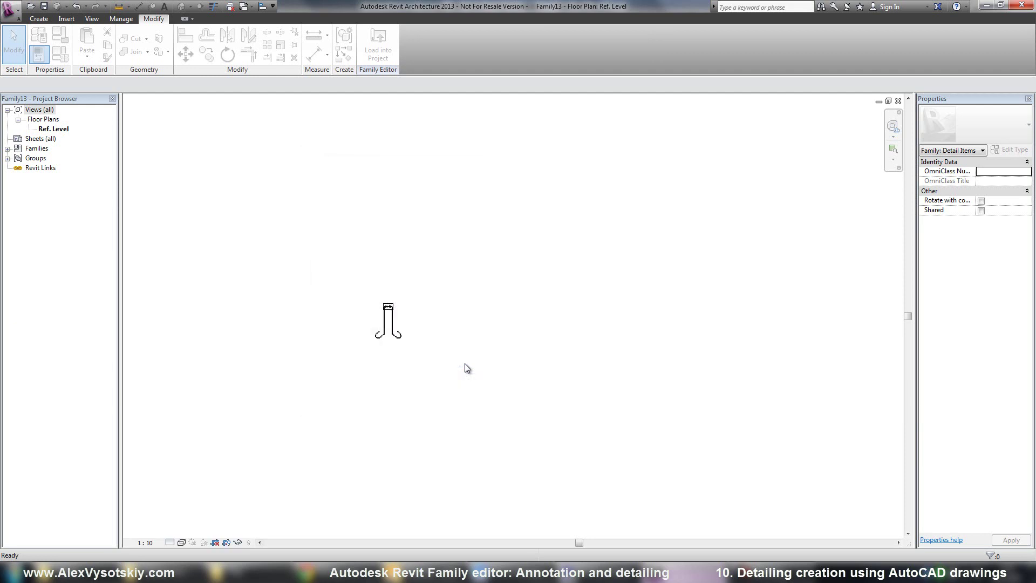
{"action": "left_click", "coordinate": [378, 44]}
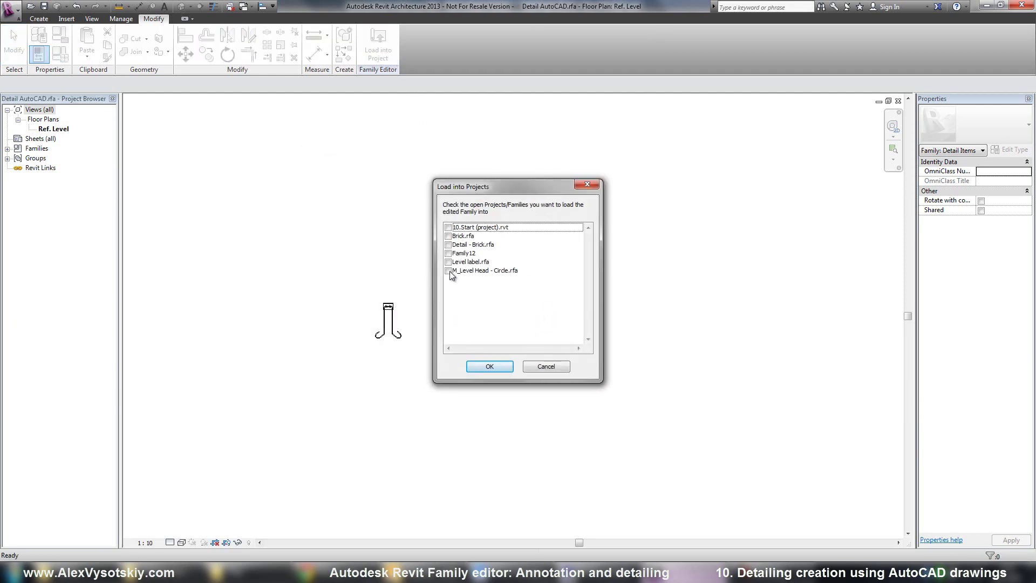
Load Detail AutoCAD into 10.Start, view it in Callout of Section 1, then return to the family.
{"action": "left_click", "coordinate": [448, 227]}
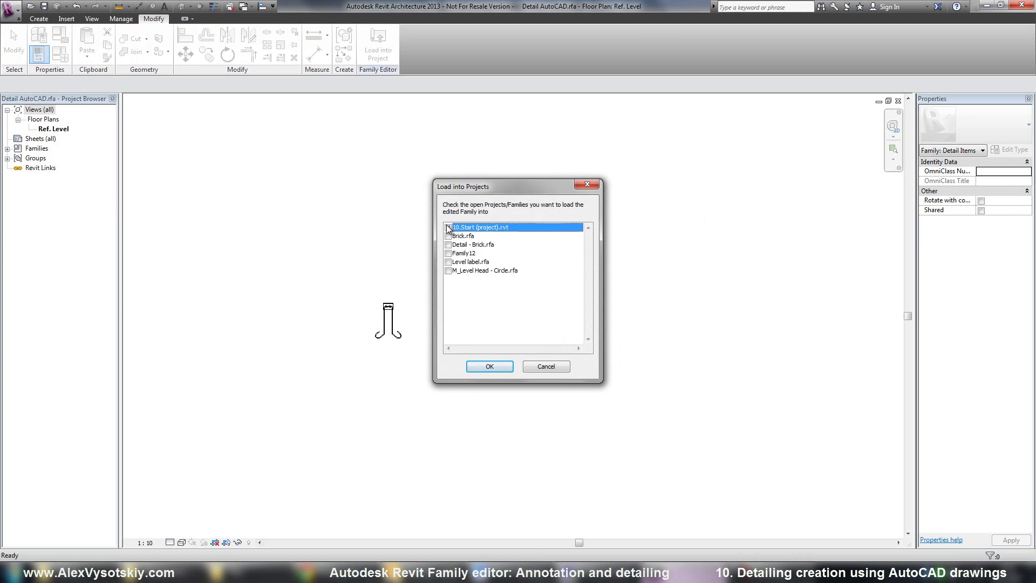
{"action": "left_click", "coordinate": [489, 367]}
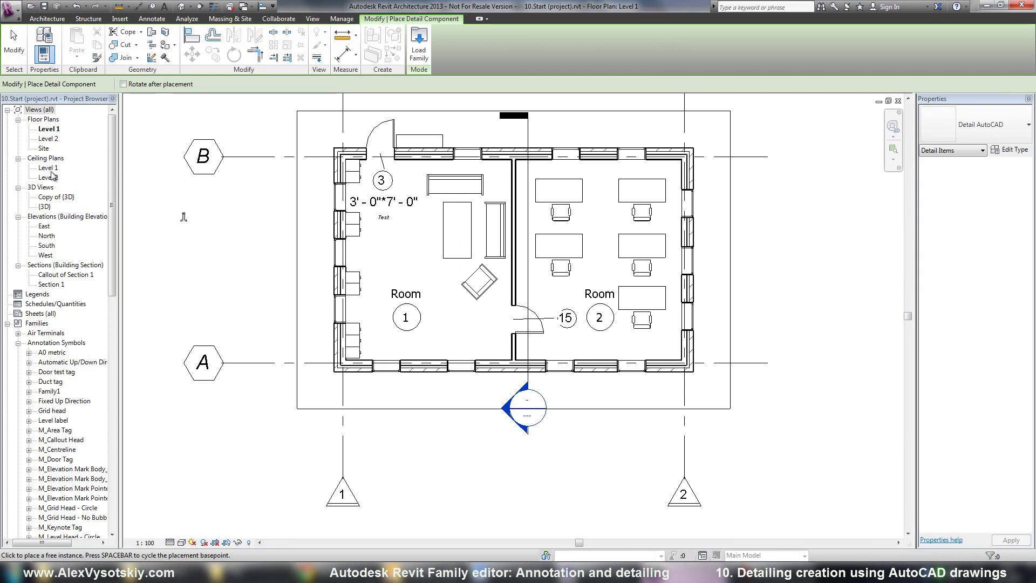
{"action": "double_click", "coordinate": [49, 276]}
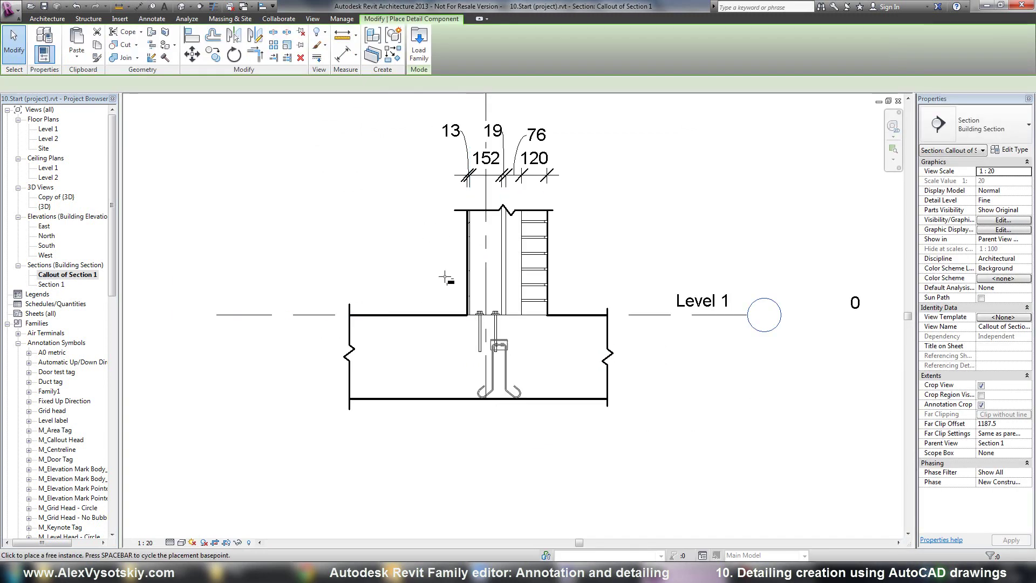
{"action": "key", "text": "Escape"}
{"action": "key", "text": "ctrl+Tab"}
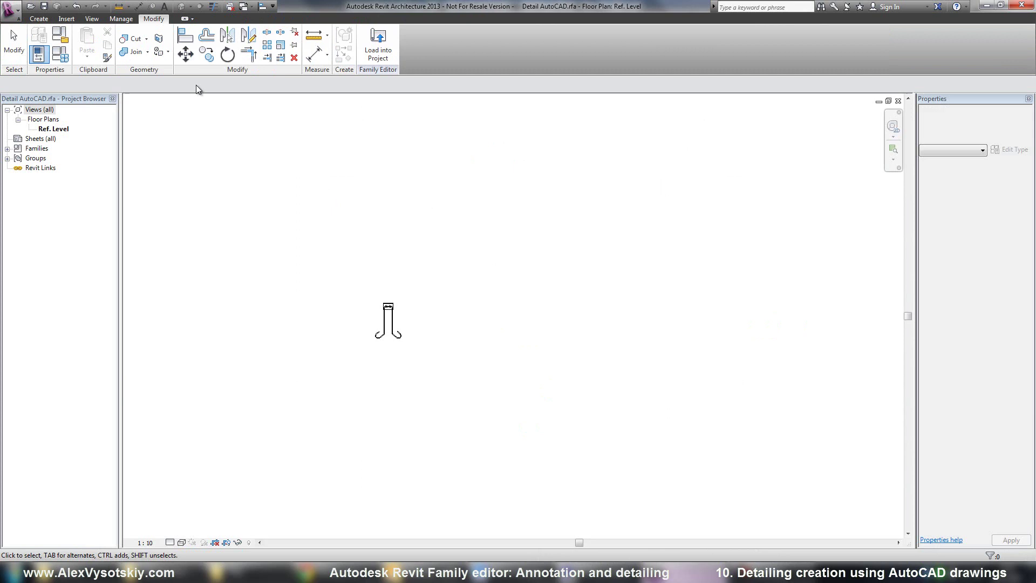
Undo the last ten commands to bring back the detail geometry.
{"action": "left_click", "coordinate": [86, 6]}
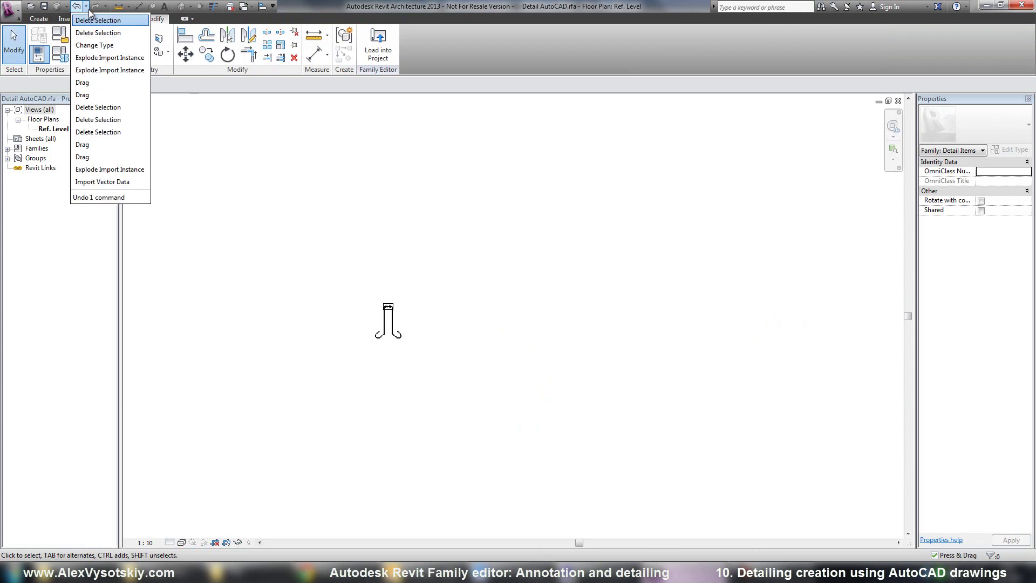
{"action": "left_click", "coordinate": [104, 132]}
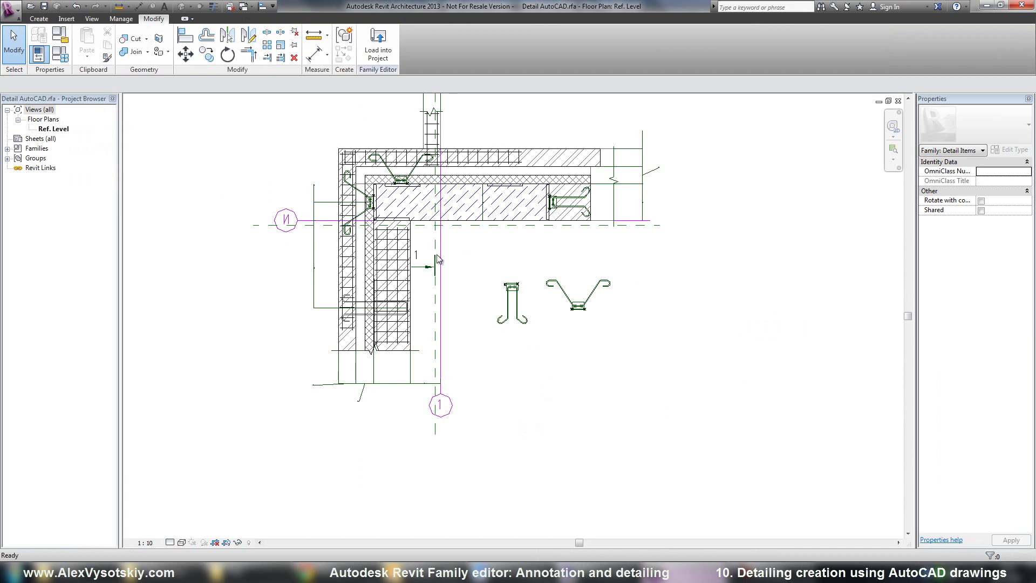
{"action": "scroll", "coordinate": [454, 300], "scroll_direction": "down", "scroll_amount": 1}
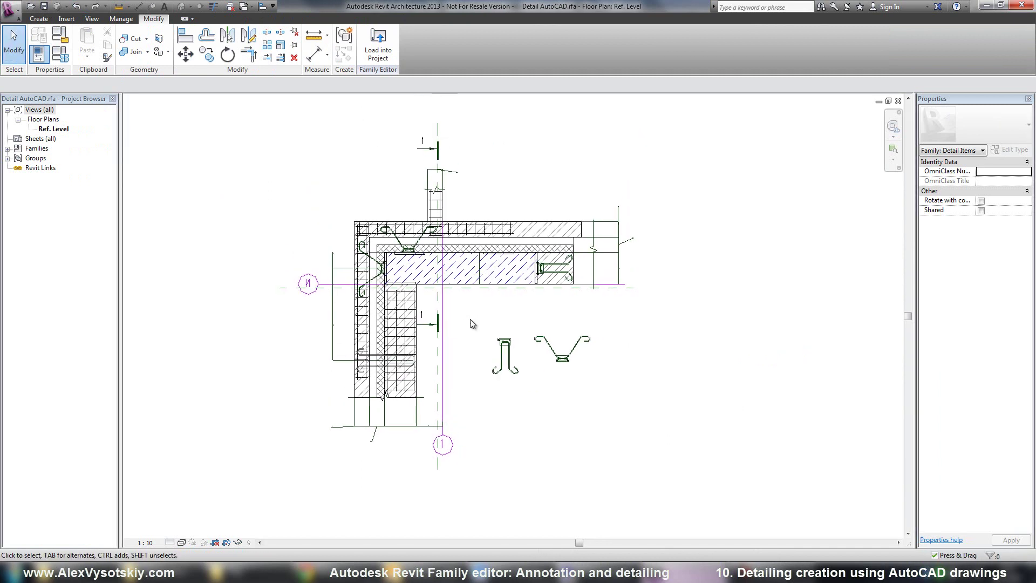
Window-select the detail with Reference Planes filtered out, then undo to restore the full wall-corner detail.
{"action": "left_click_drag", "start_coordinate": [443, 301], "coordinate": [304, 194]}
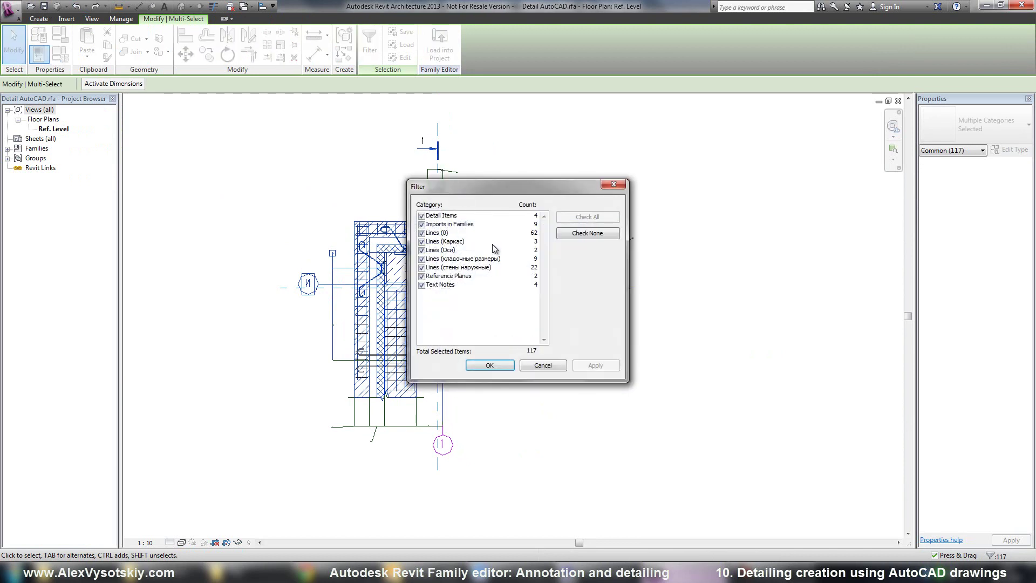
{"action": "left_click", "coordinate": [422, 276]}
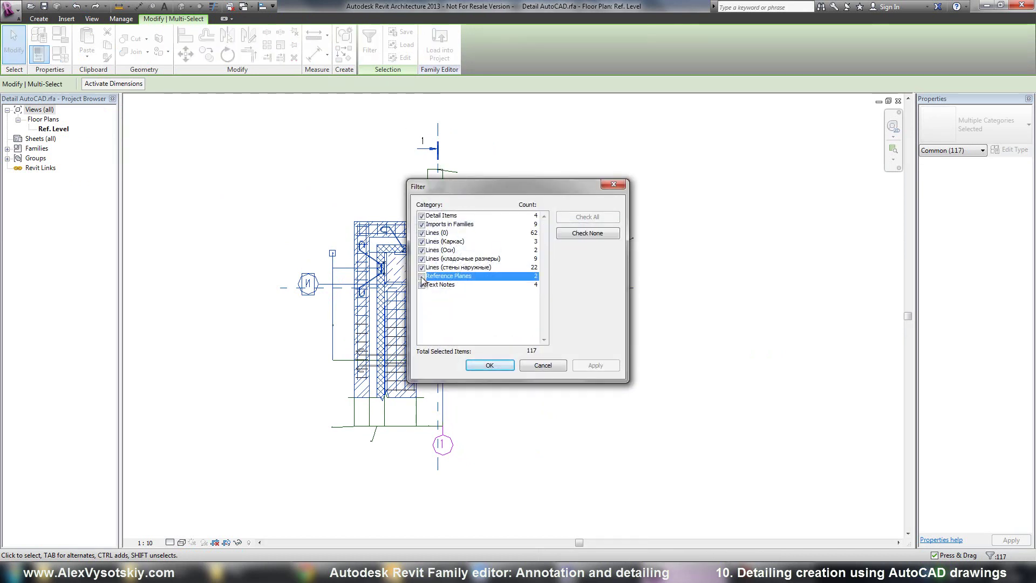
{"action": "left_click", "coordinate": [489, 366]}
{"action": "key", "text": "Escape"}
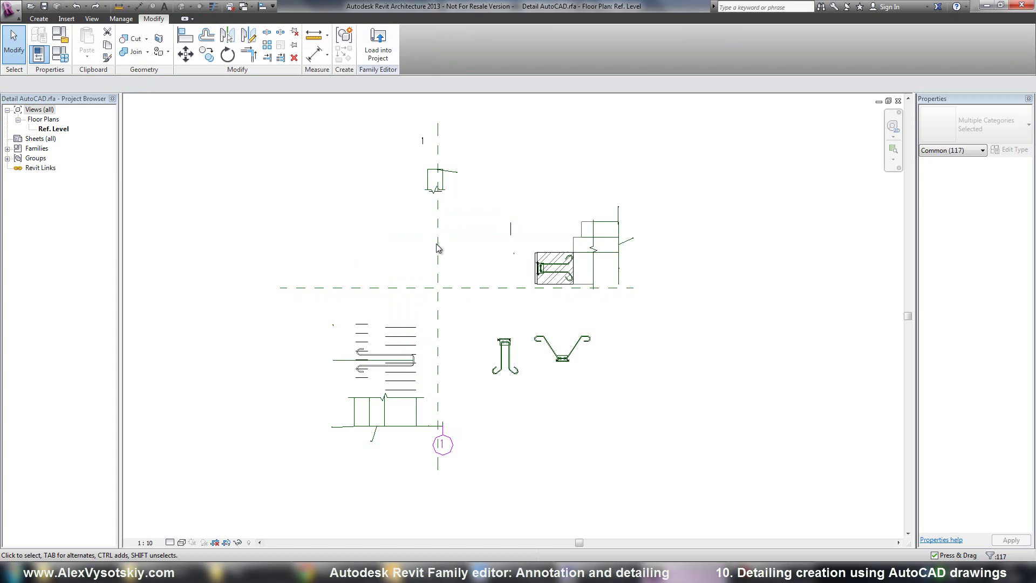
{"action": "mouse_move", "coordinate": [390, 122]}
{"action": "left_mouse_down"}
{"action": "mouse_move", "coordinate": [645, 296]}
{"action": "mouse_move", "coordinate": [672, 300]}
{"action": "mouse_move", "coordinate": [655, 294]}
{"action": "left_mouse_up"}
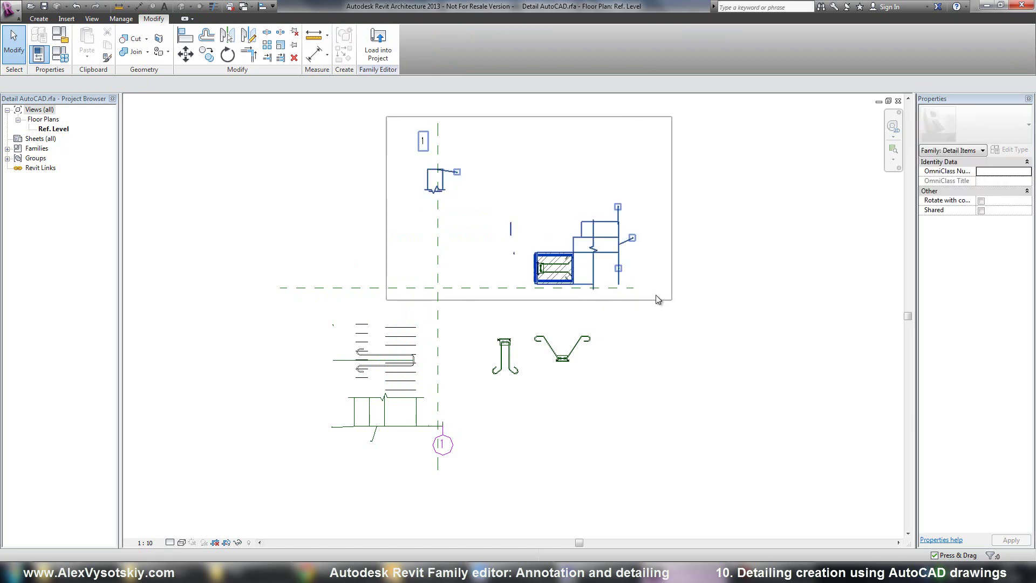
{"action": "left_click", "coordinate": [288, 173]}
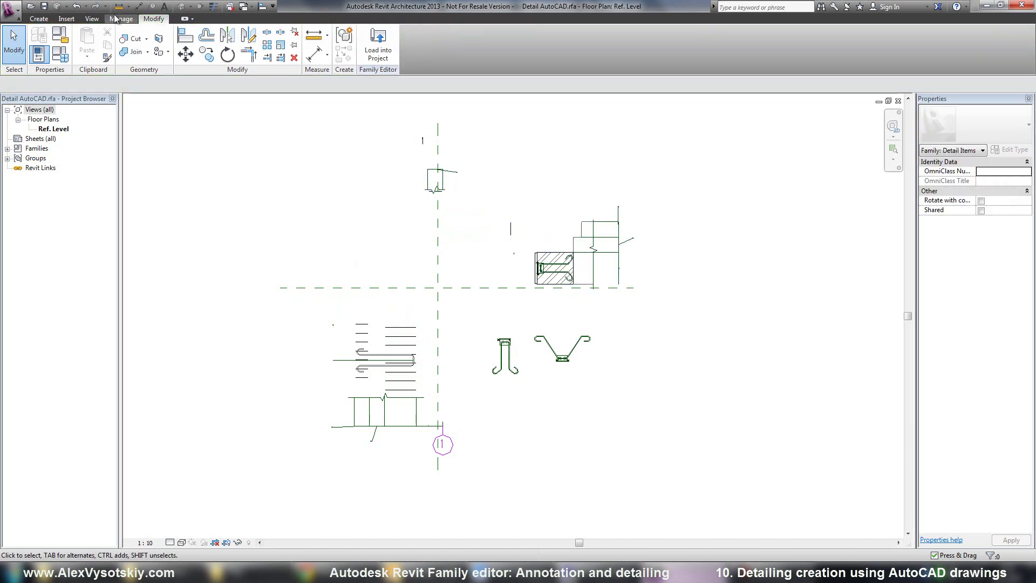
{"action": "left_click", "coordinate": [76, 7]}
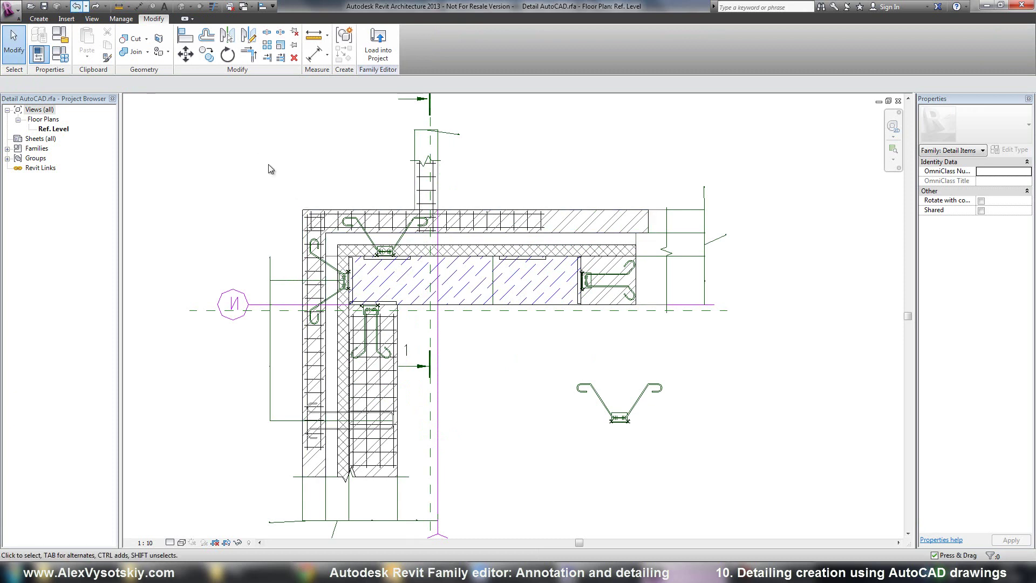
Move the J-shaped anchor out of the wall hatch to sit beside the V anchor.
{"action": "scroll", "coordinate": [270, 169], "scroll_direction": "down", "scroll_amount": 1}
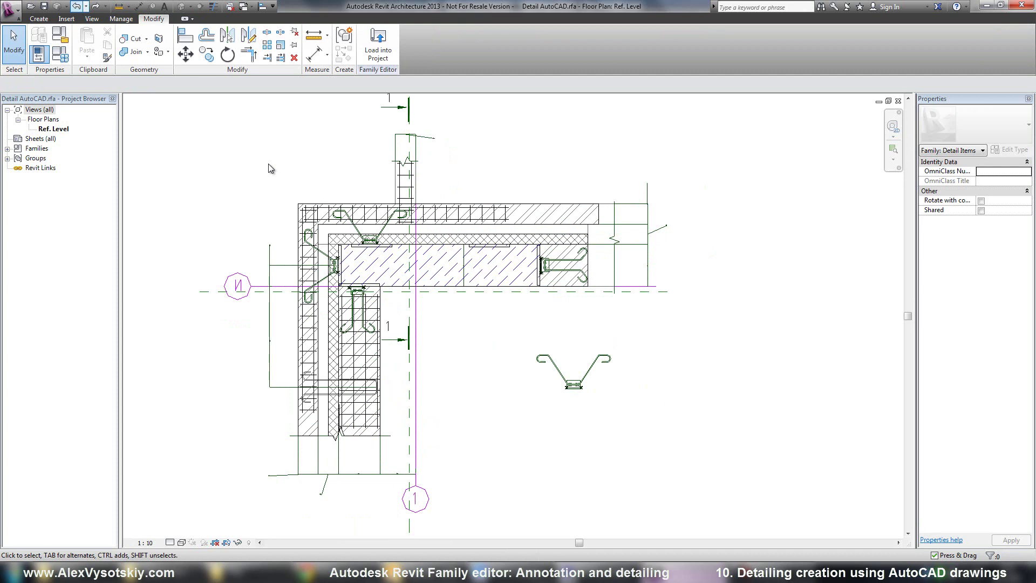
{"action": "left_click", "coordinate": [356, 300]}
{"action": "key", "text": "Escape"}
{"action": "scroll", "coordinate": [355, 295], "scroll_direction": "up", "scroll_amount": 2}
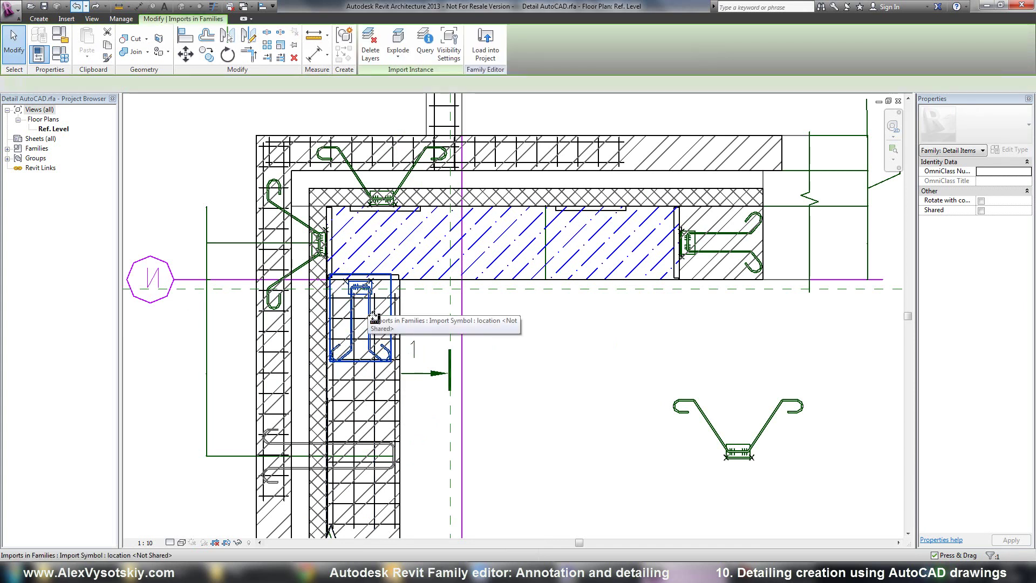
{"action": "left_click_drag", "start_coordinate": [368, 315], "coordinate": [612, 414]}
{"action": "scroll", "coordinate": [533, 380], "scroll_direction": "down", "scroll_amount": 3}
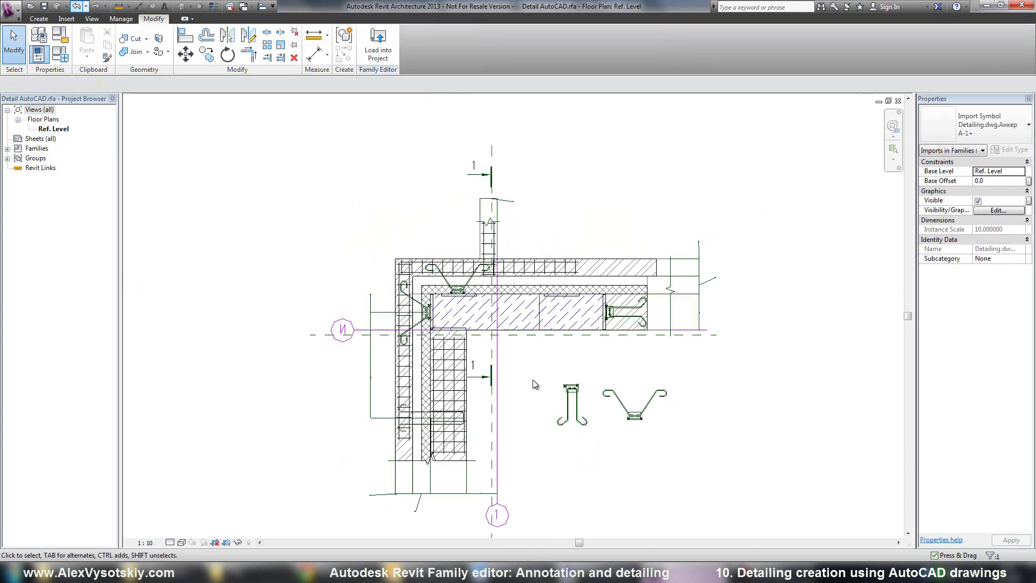
{"action": "left_click", "coordinate": [532, 380]}
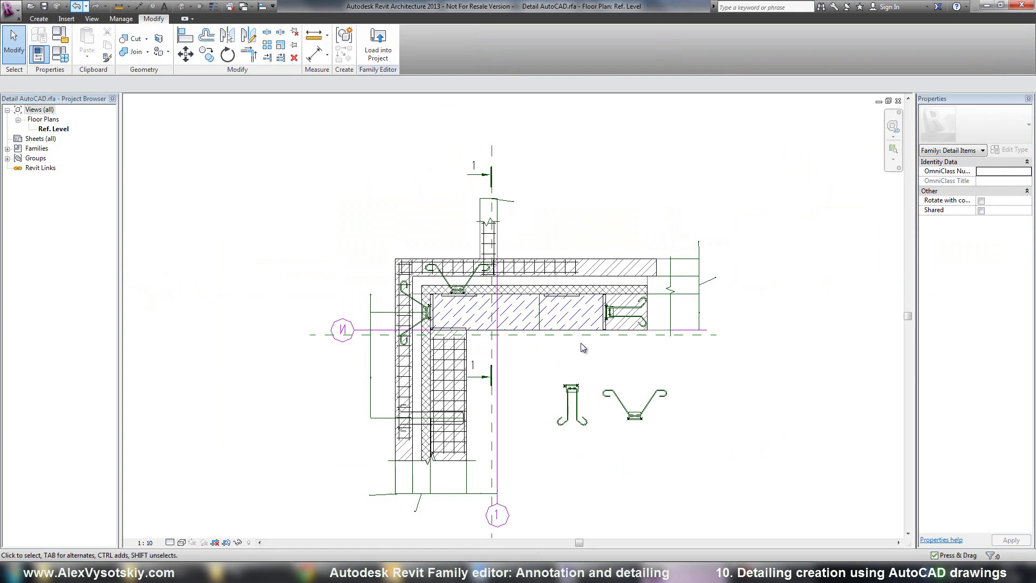
{"action": "middle_click_drag", "start_coordinate": [610, 360], "coordinate": [583, 350]}
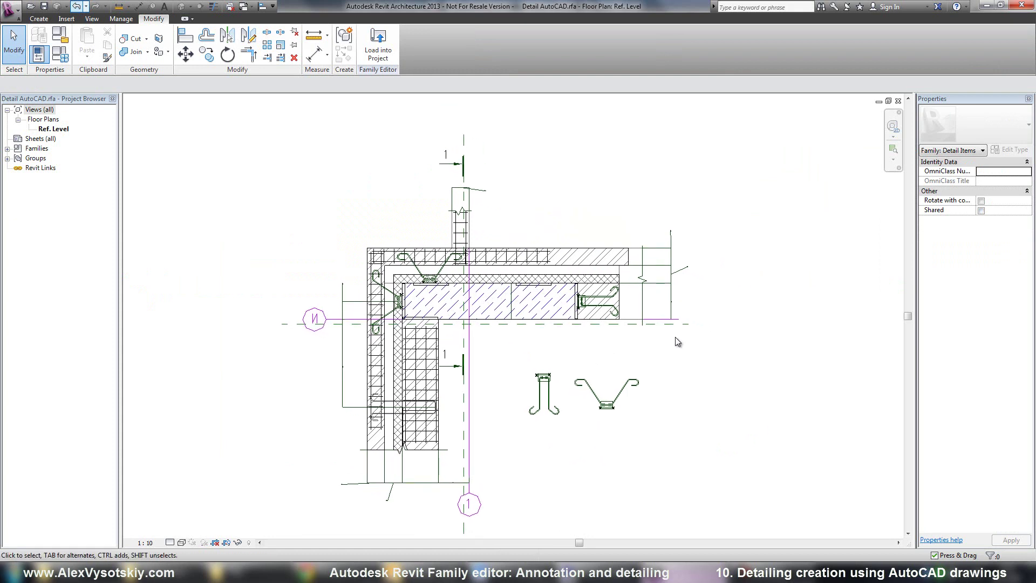
Delete the 170 wall-detail items, excluding Reference Planes, and then the leftover detail lines.
{"action": "left_click_drag", "start_coordinate": [678, 341], "coordinate": [226, 119]}
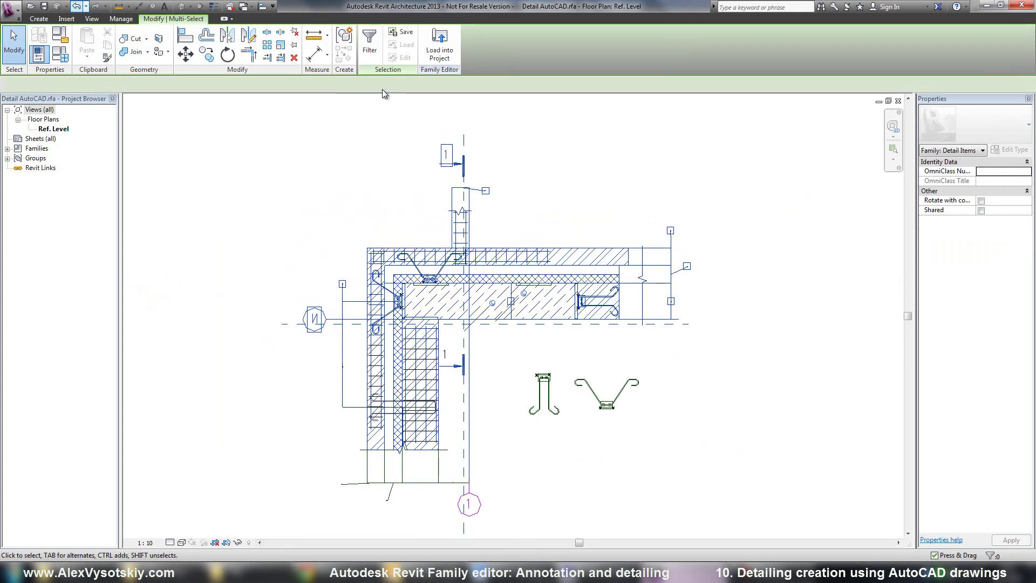
{"action": "left_click", "coordinate": [369, 41]}
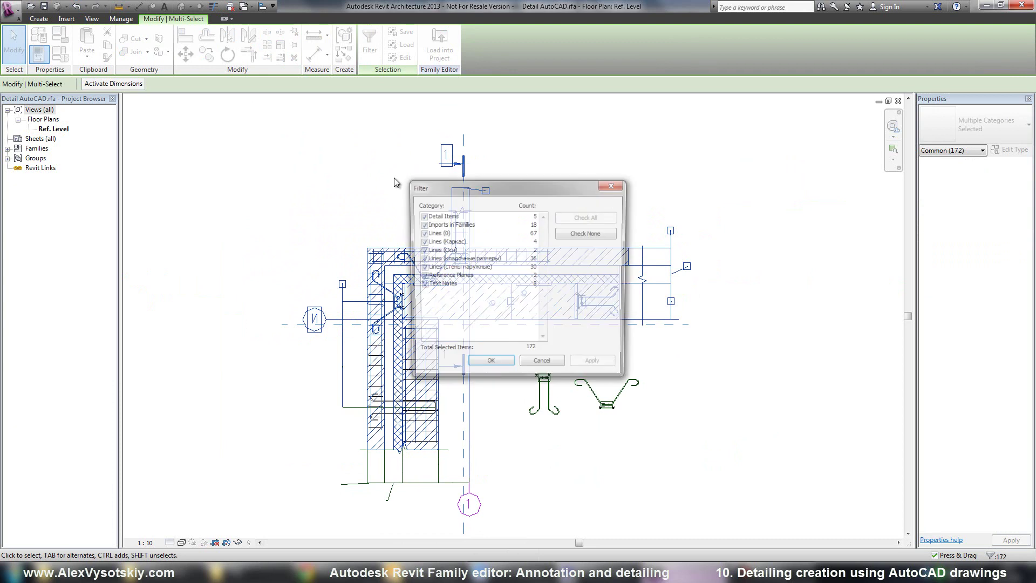
{"action": "left_click", "coordinate": [422, 277]}
{"action": "left_click", "coordinate": [496, 365]}
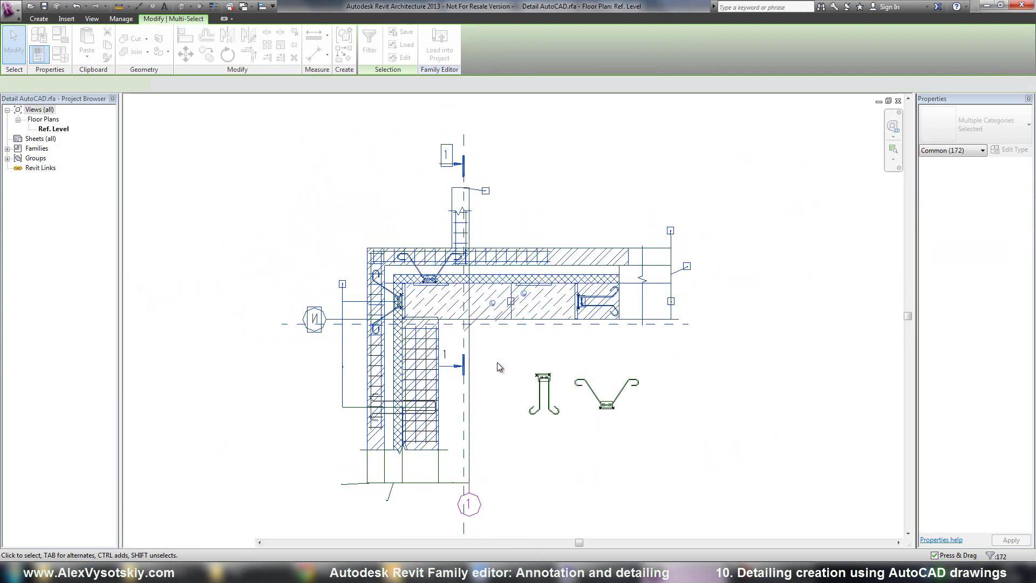
{"action": "key", "text": "Delete"}
{"action": "scroll", "coordinate": [452, 260], "scroll_direction": "down", "scroll_amount": 3}
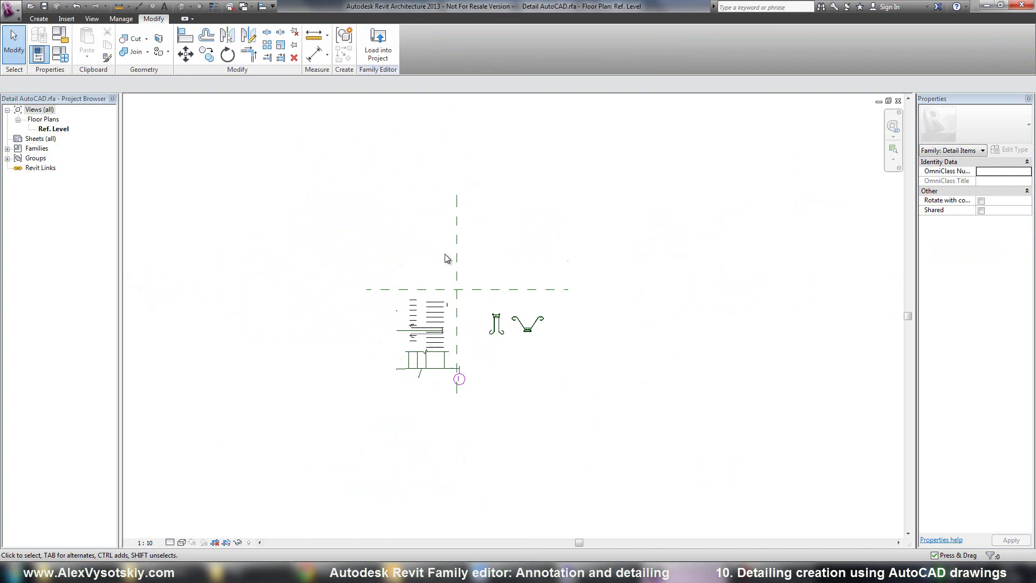
{"action": "left_click_drag", "start_coordinate": [377, 252], "coordinate": [482, 418]}
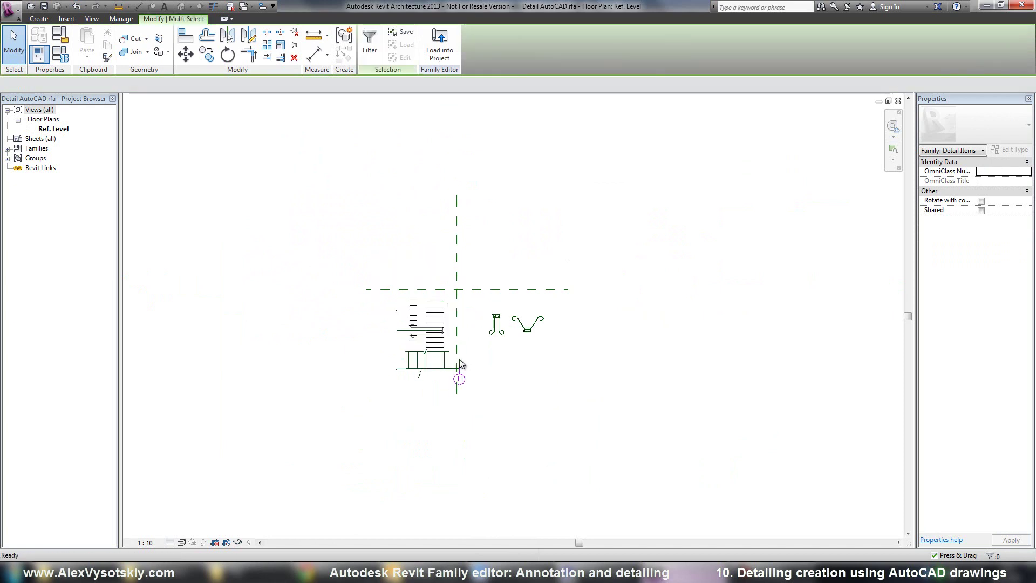
{"action": "key", "text": "Delete"}
{"action": "scroll", "coordinate": [401, 300], "scroll_direction": "down", "scroll_amount": 3}
{"action": "scroll", "coordinate": [438, 307], "scroll_direction": "up", "scroll_amount": 5}
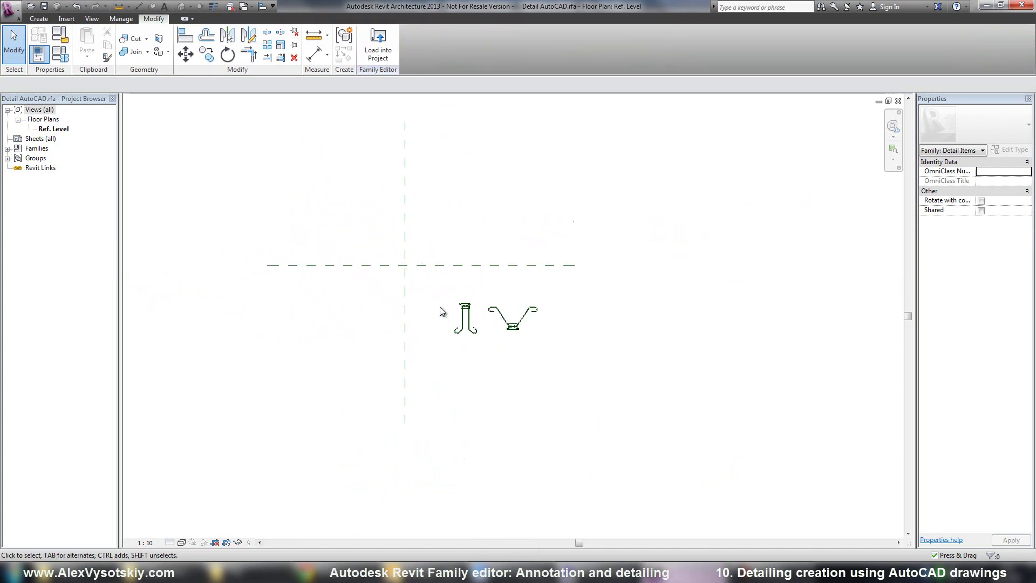
Move both anchors onto the reference planes and delete the stray dot at upper right.
{"action": "left_click_drag", "start_coordinate": [447, 274], "coordinate": [702, 428]}
{"action": "left_click", "coordinate": [587, 349]}
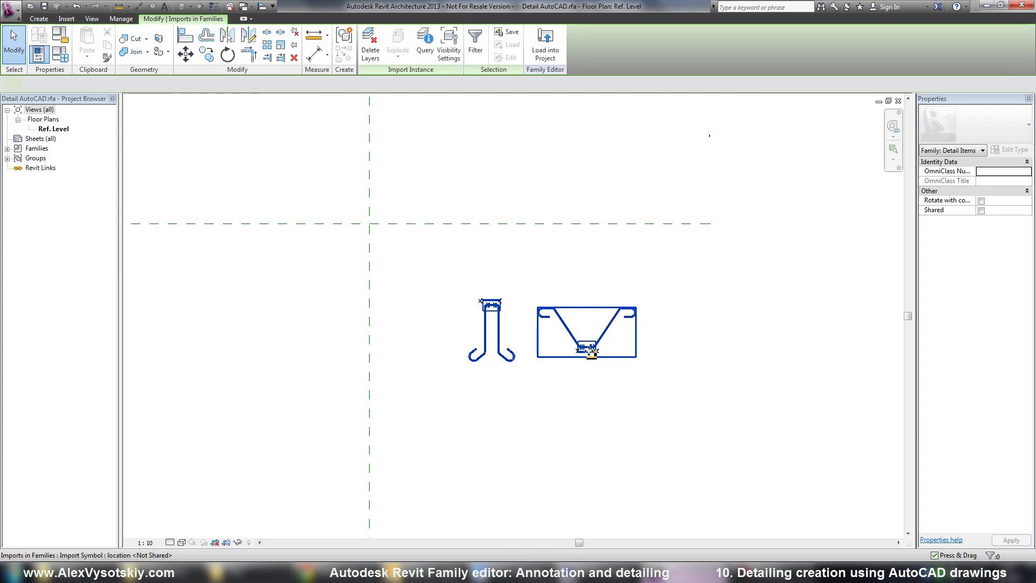
{"action": "left_click_drag", "start_coordinate": [587, 349], "coordinate": [463, 244]}
{"action": "left_click_drag", "start_coordinate": [672, 107], "coordinate": [786, 193]}
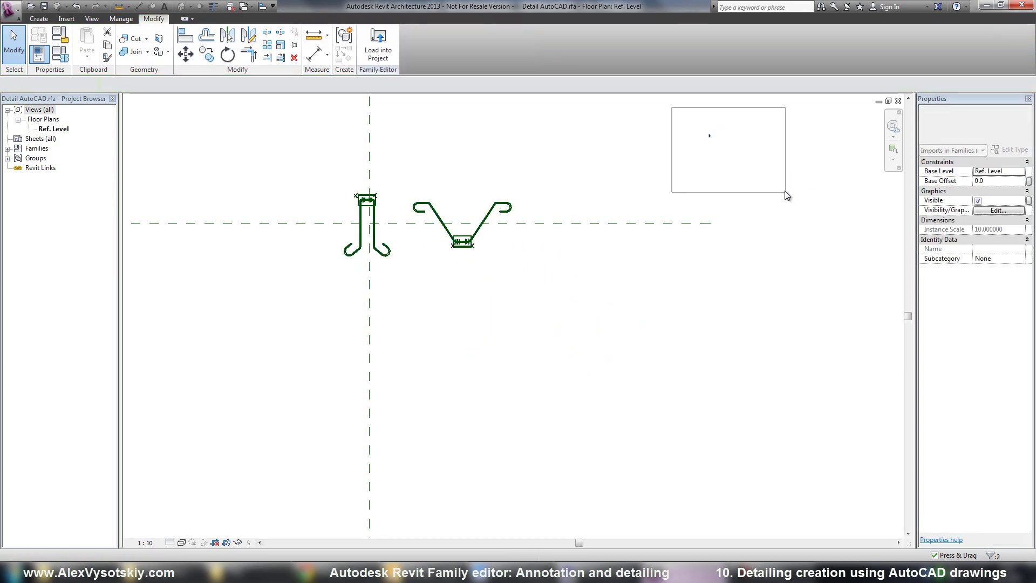
{"action": "key", "text": "Delete"}
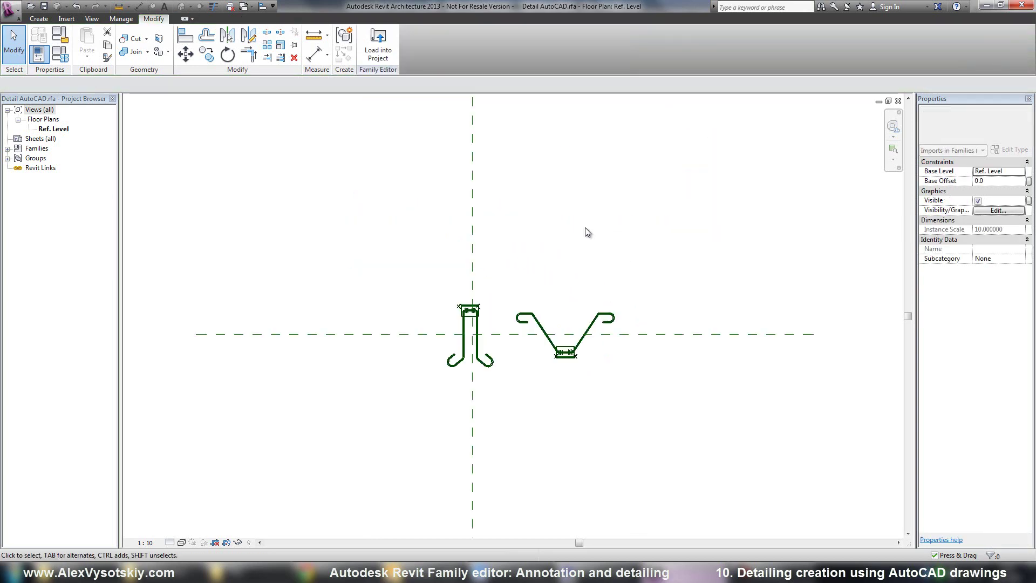
Full Explode the imported hook and V-shaped anchor symbols into lines.
{"action": "left_click", "coordinate": [474, 310]}
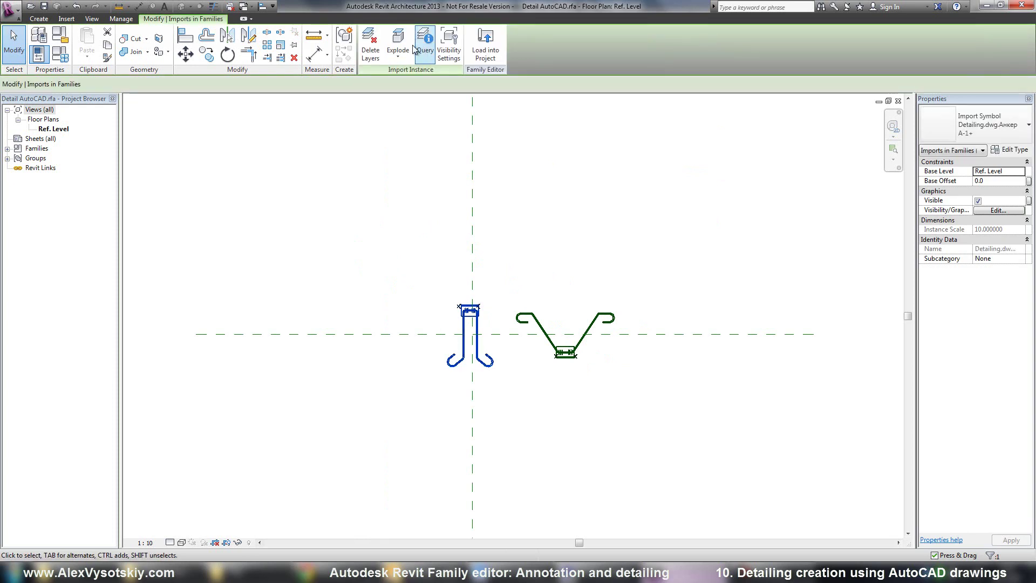
{"action": "left_click", "coordinate": [398, 56]}
{"action": "left_click", "coordinate": [413, 99]}
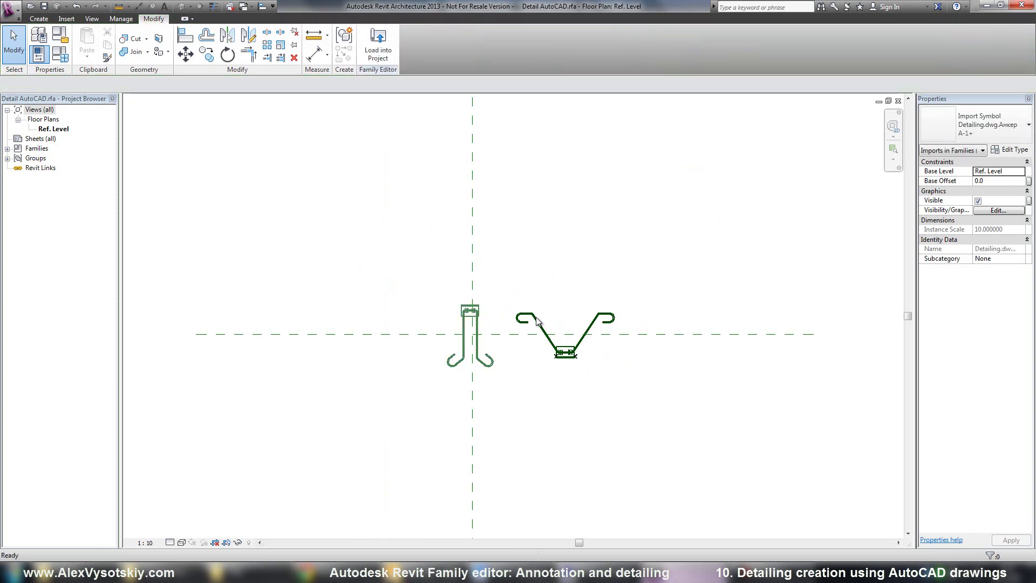
{"action": "left_click", "coordinate": [526, 306]}
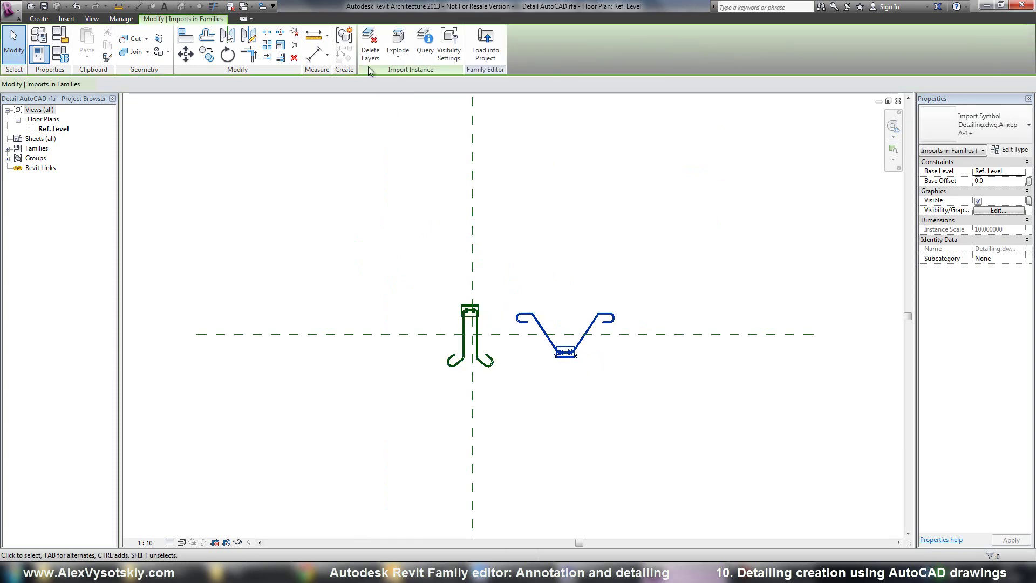
{"action": "left_click", "coordinate": [398, 54]}
{"action": "left_click", "coordinate": [411, 102]}
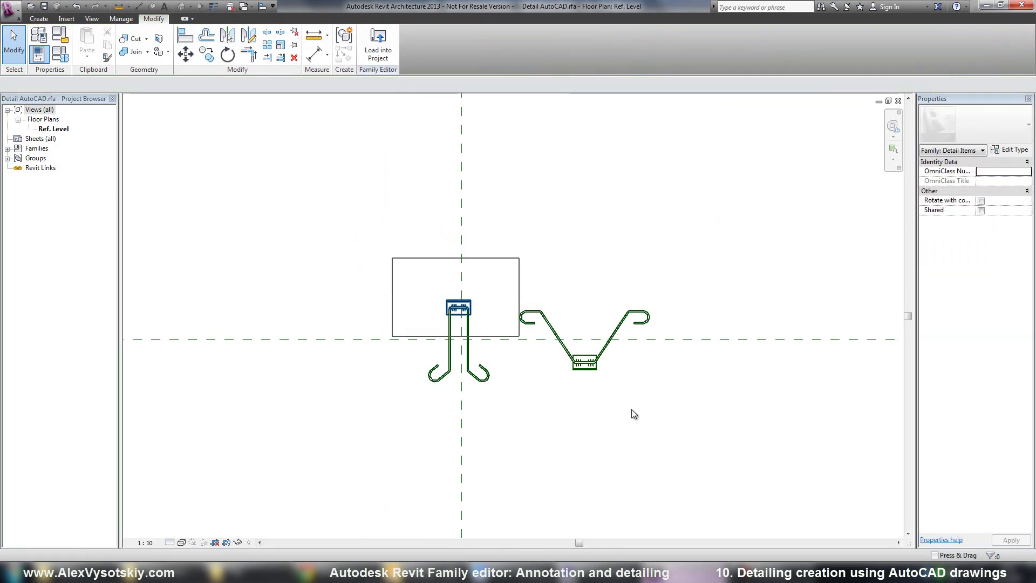
Set both anchors' exploded lines to the Detail Items subcategory so they display black.
{"action": "left_click_drag", "start_coordinate": [634, 414], "coordinate": [697, 372]}
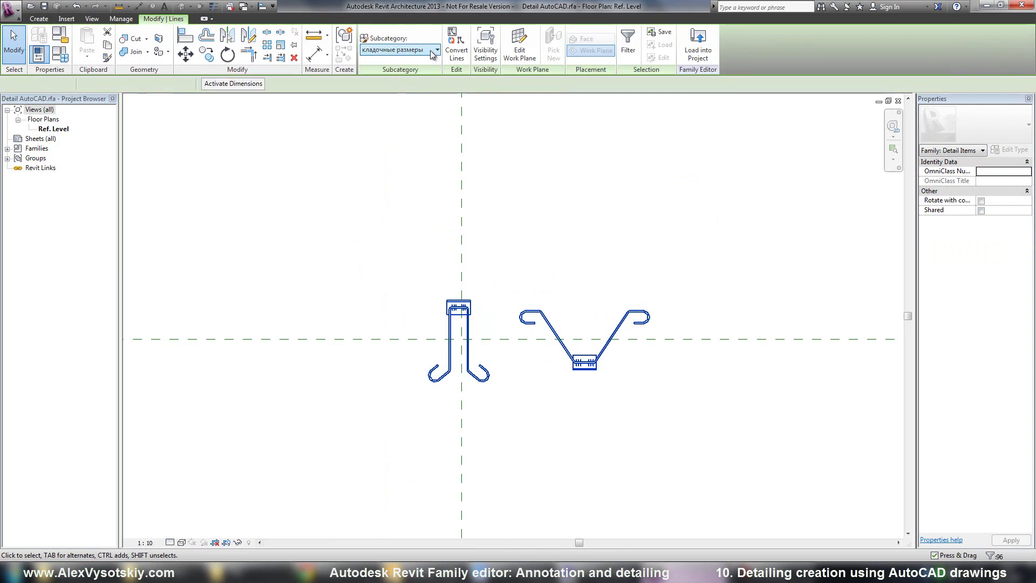
{"action": "left_click", "coordinate": [429, 53]}
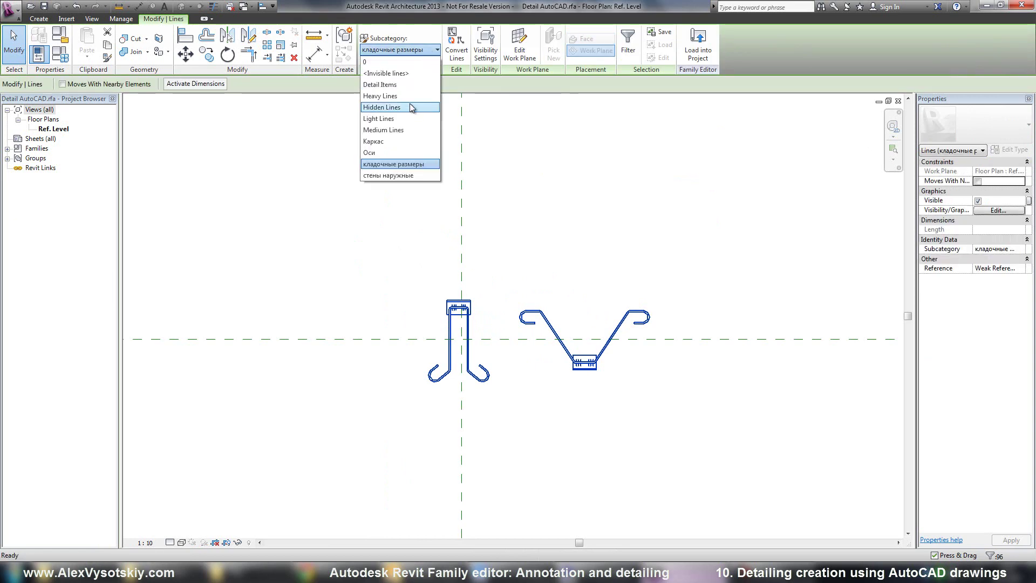
{"action": "left_click", "coordinate": [407, 84]}
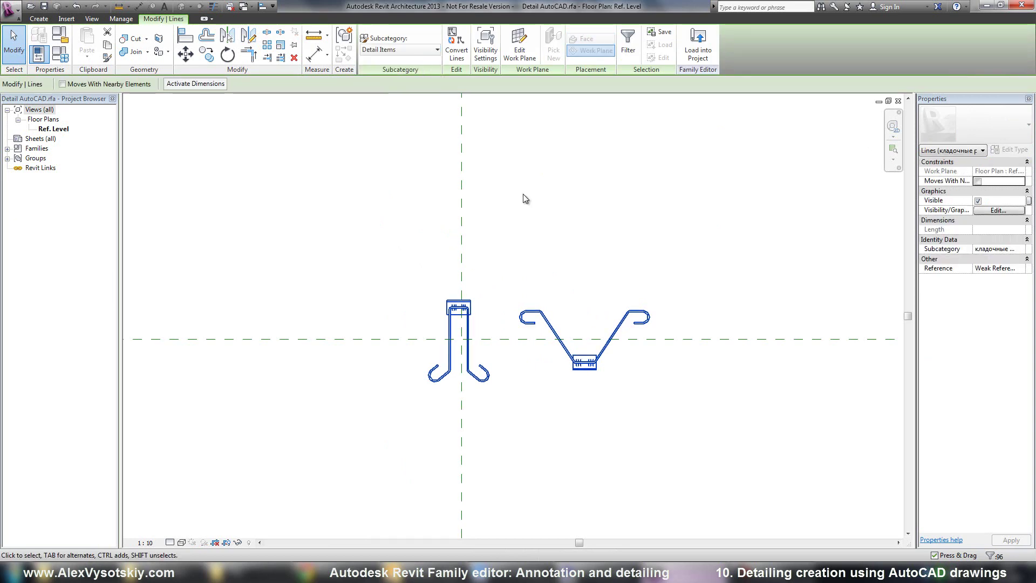
{"action": "left_click", "coordinate": [550, 280]}
{"action": "left_click_drag", "start_coordinate": [507, 269], "coordinate": [548, 266]}
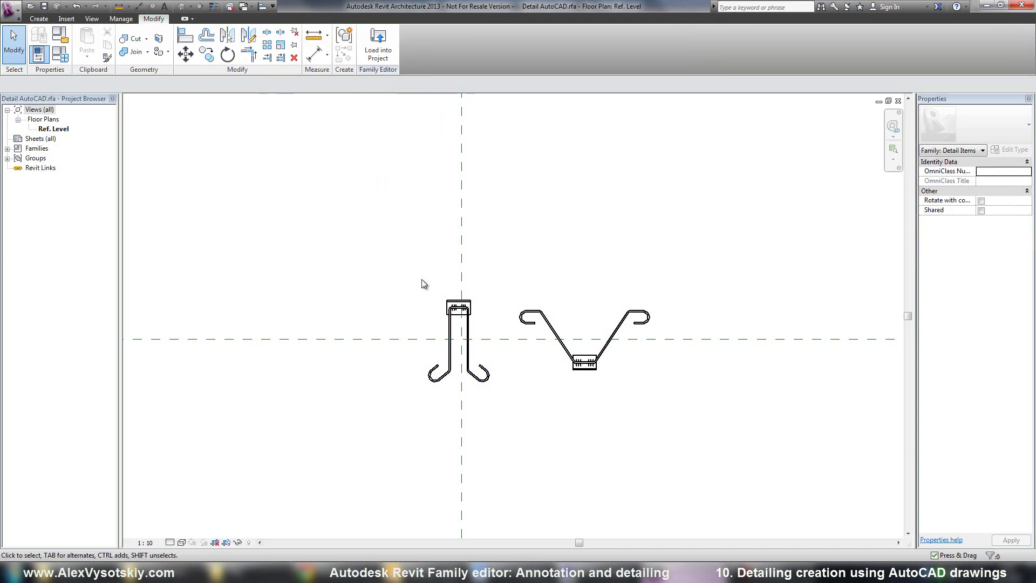
{"action": "left_click_drag", "start_coordinate": [411, 276], "coordinate": [488, 420]}
Move the hook anchor to the reference-plane intersection.
{"action": "key", "text": "r"}
{"action": "key", "text": "o"}
{"action": "left_click", "coordinate": [463, 304]}
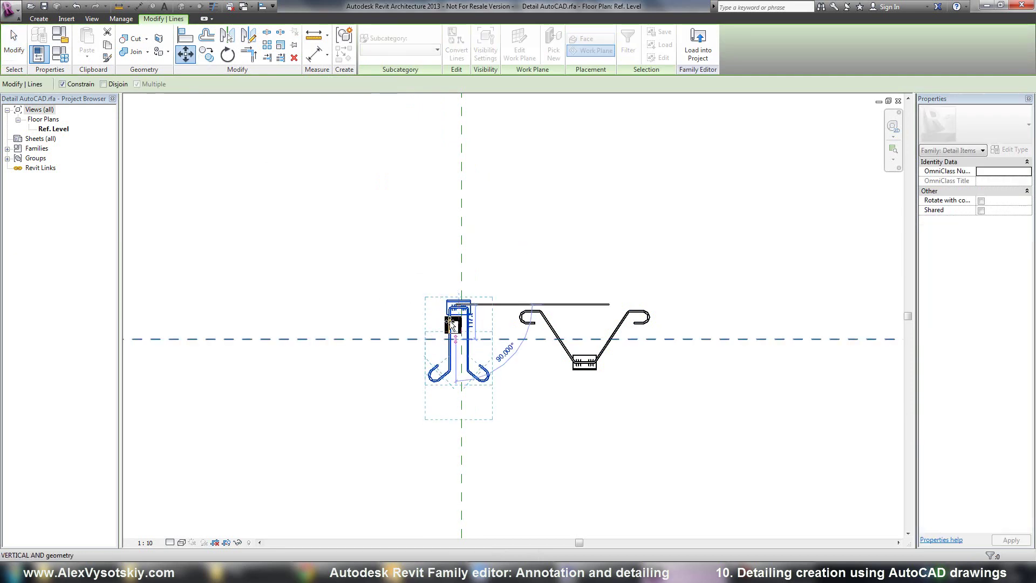
{"action": "scroll", "coordinate": [290, 232], "scroll_direction": "up", "scroll_amount": 1}
{"action": "left_click_drag", "start_coordinate": [275, 243], "coordinate": [517, 345]}
{"action": "scroll", "coordinate": [521, 356], "scroll_direction": "up", "scroll_amount": 3}
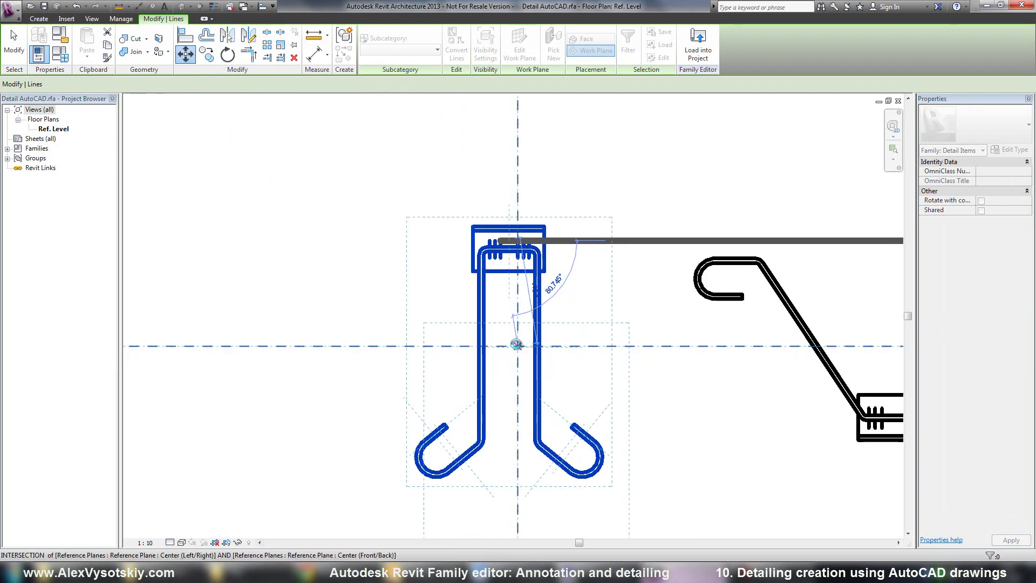
{"action": "left_click", "coordinate": [504, 360]}
{"action": "key", "text": "Escape"}
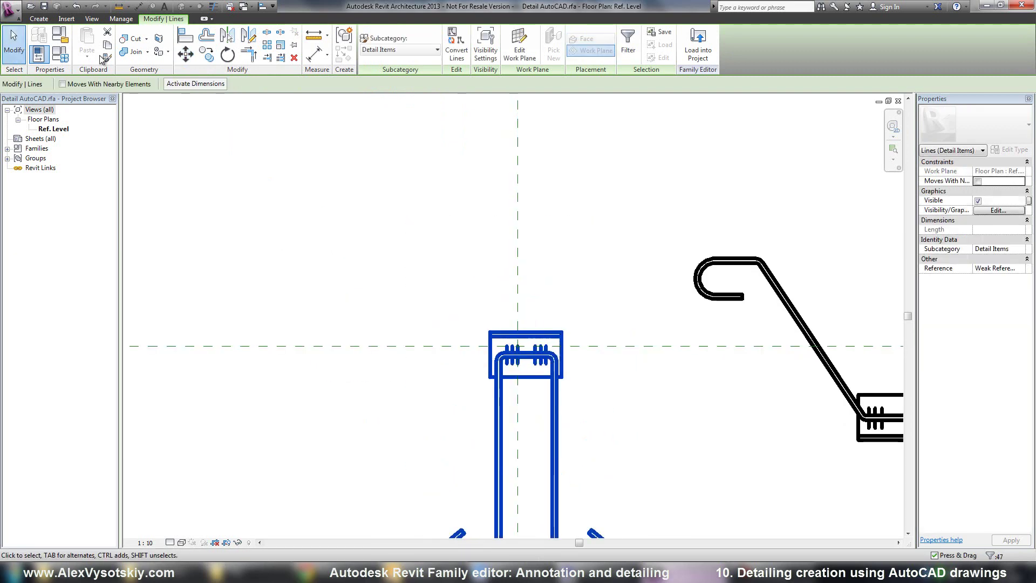
Fine-tune the hook with MV, then mirror it upright about the horizontal reference plane.
{"action": "key", "text": "m"}
{"action": "key", "text": "v"}
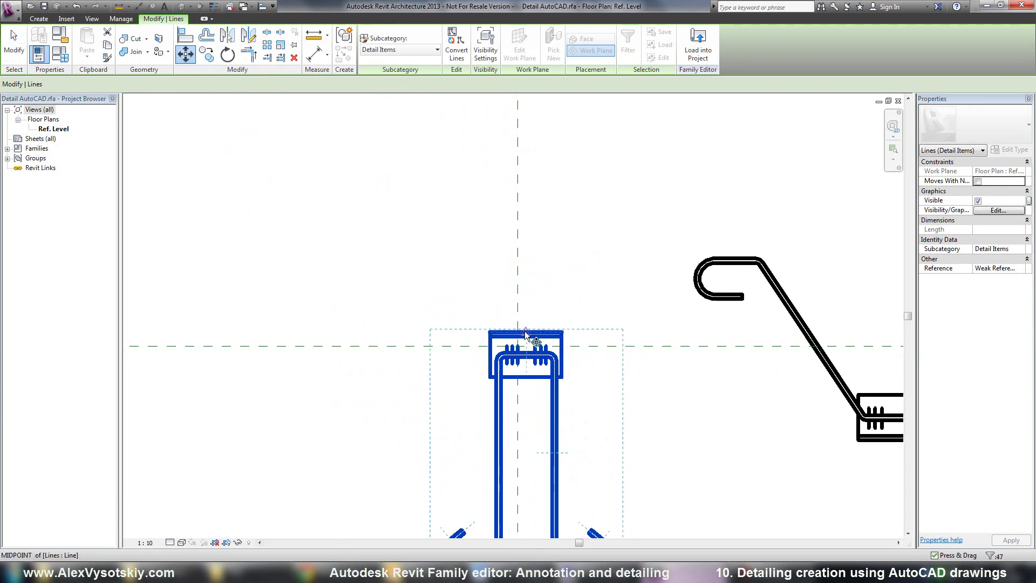
{"action": "left_click", "coordinate": [525, 333]}
{"action": "scroll", "coordinate": [517, 348], "scroll_direction": "up", "scroll_amount": 6}
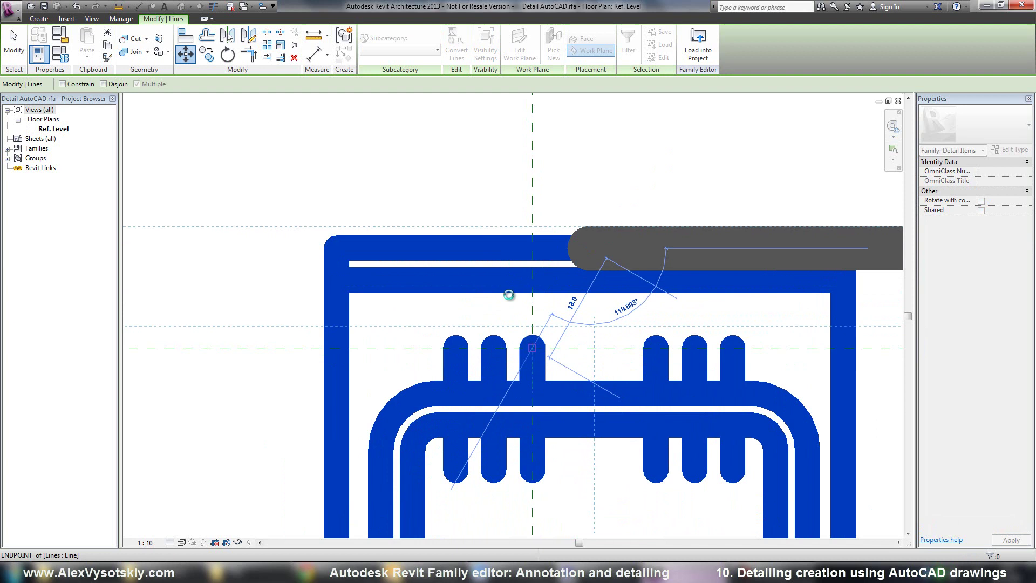
{"action": "left_click", "coordinate": [493, 274]}
{"action": "scroll", "coordinate": [492, 274], "scroll_direction": "down", "scroll_amount": 6}
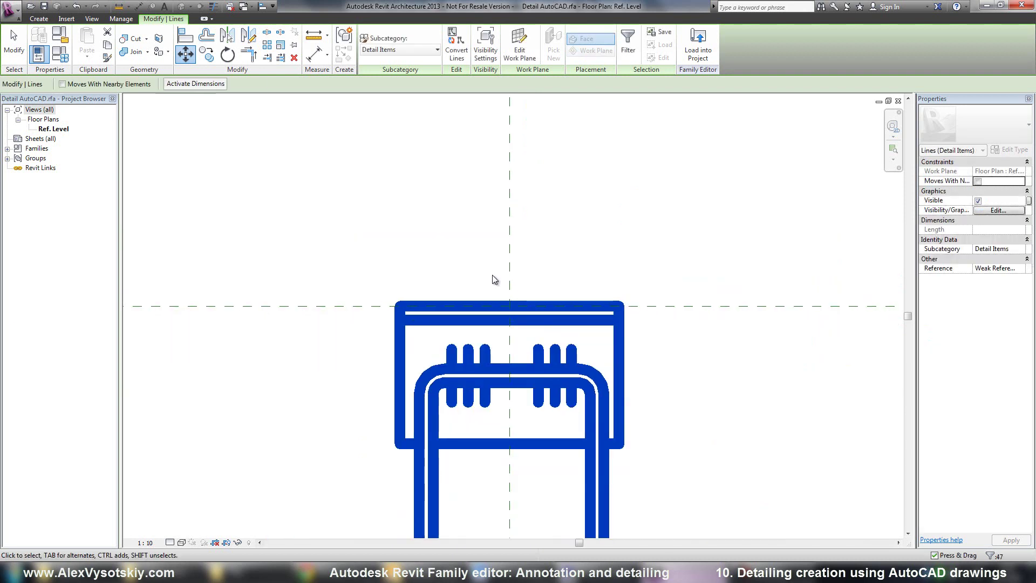
{"action": "scroll", "coordinate": [492, 279], "scroll_direction": "down", "scroll_amount": 2}
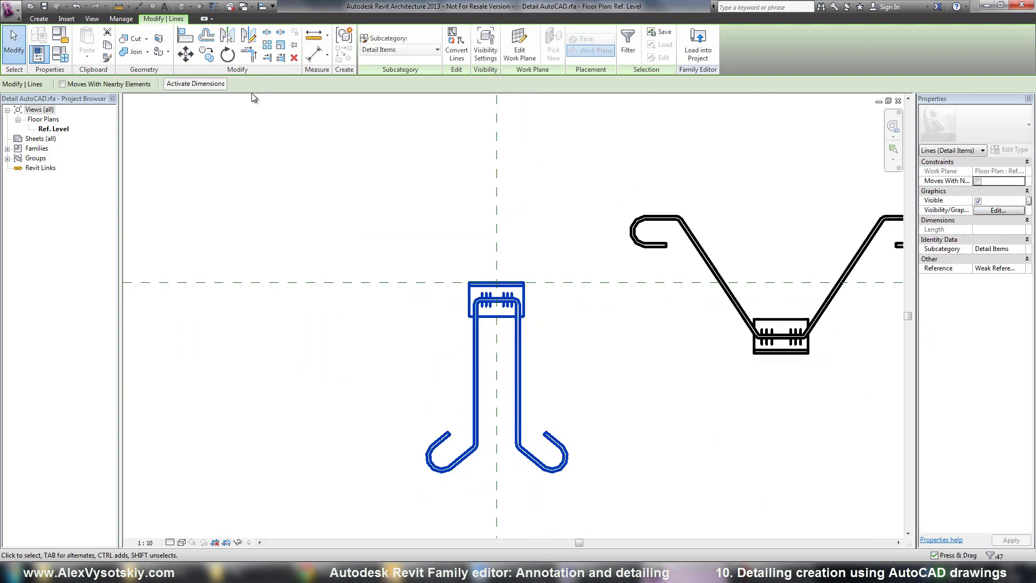
{"action": "key", "text": "m"}
{"action": "key", "text": "m"}
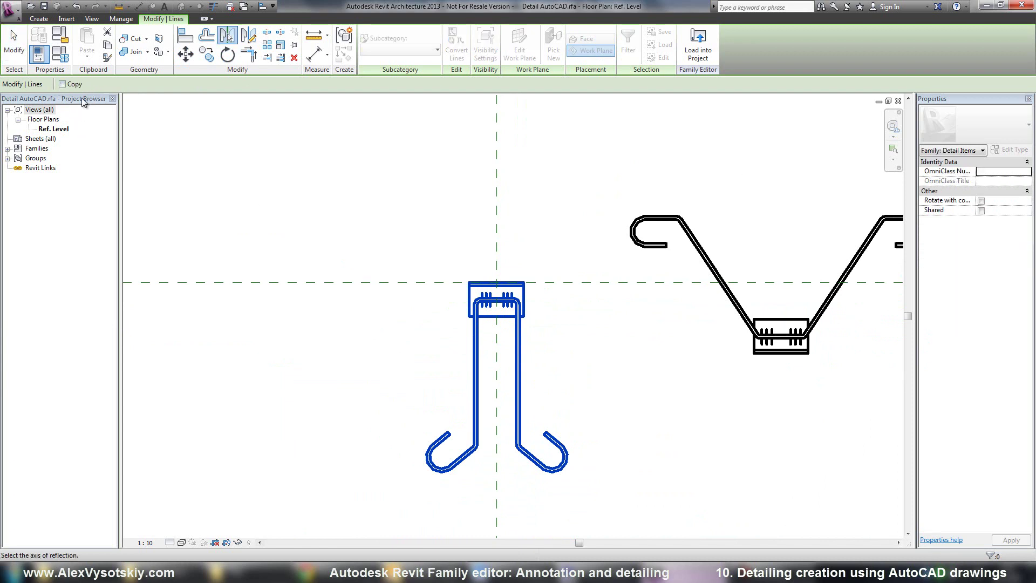
{"action": "left_click", "coordinate": [368, 298]}
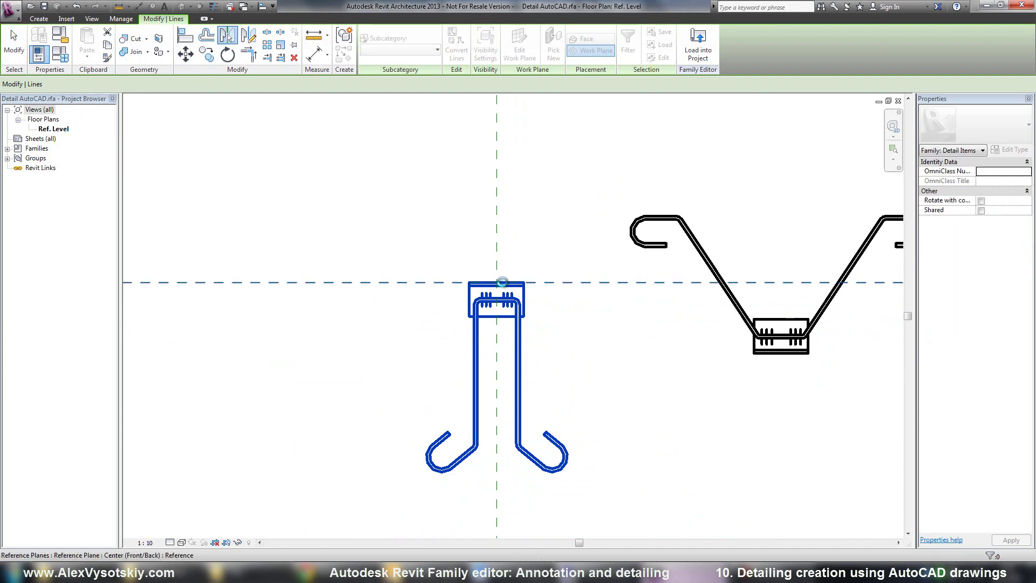
Move the V anchor up so its base midpoint sits on the horizontal reference plane.
{"action": "middle_click_drag", "start_coordinate": [619, 253], "coordinate": [509, 324]}
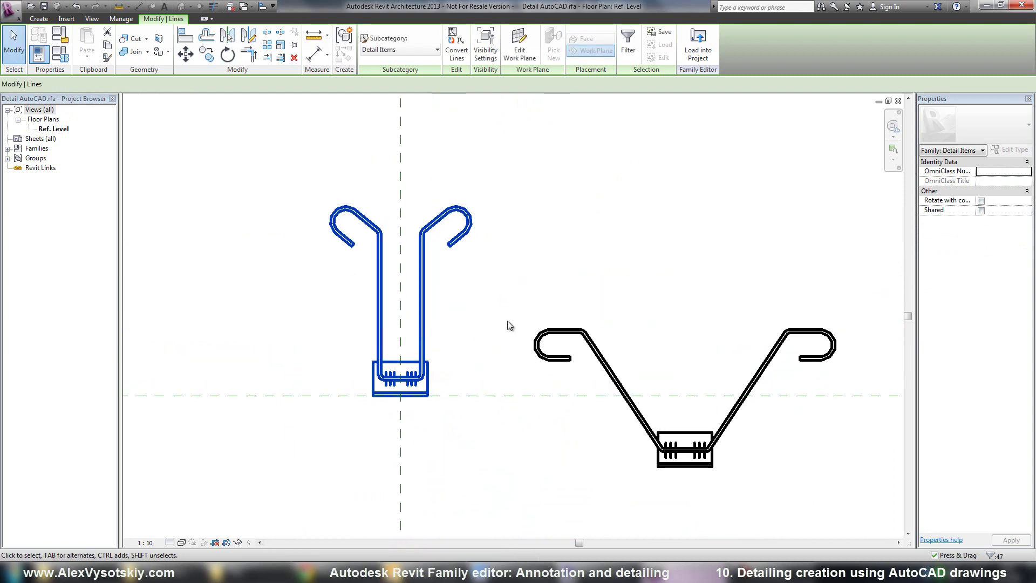
{"action": "left_click_drag", "start_coordinate": [510, 278], "coordinate": [865, 494]}
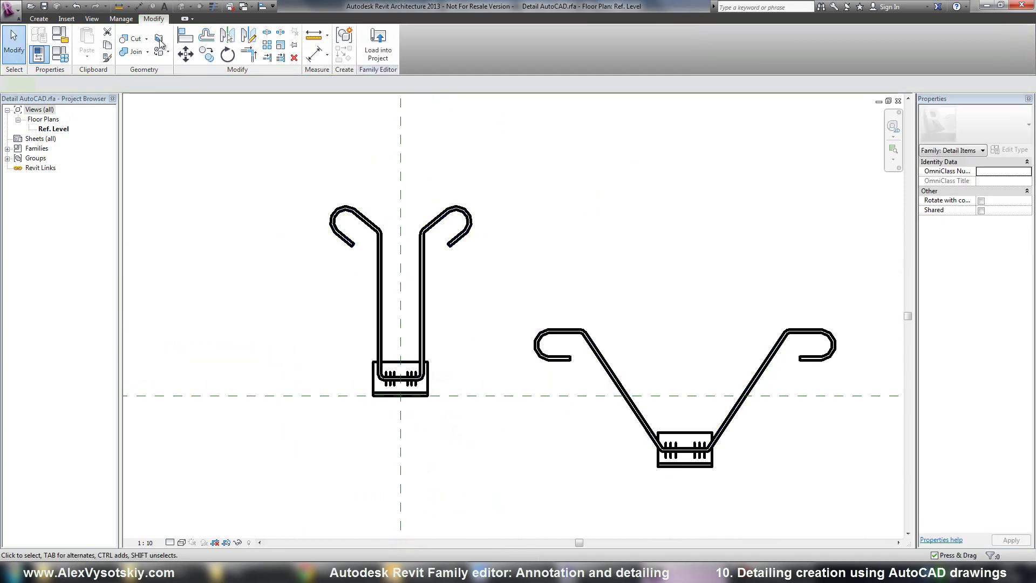
{"action": "key", "text": "m"}
{"action": "key", "text": "v"}
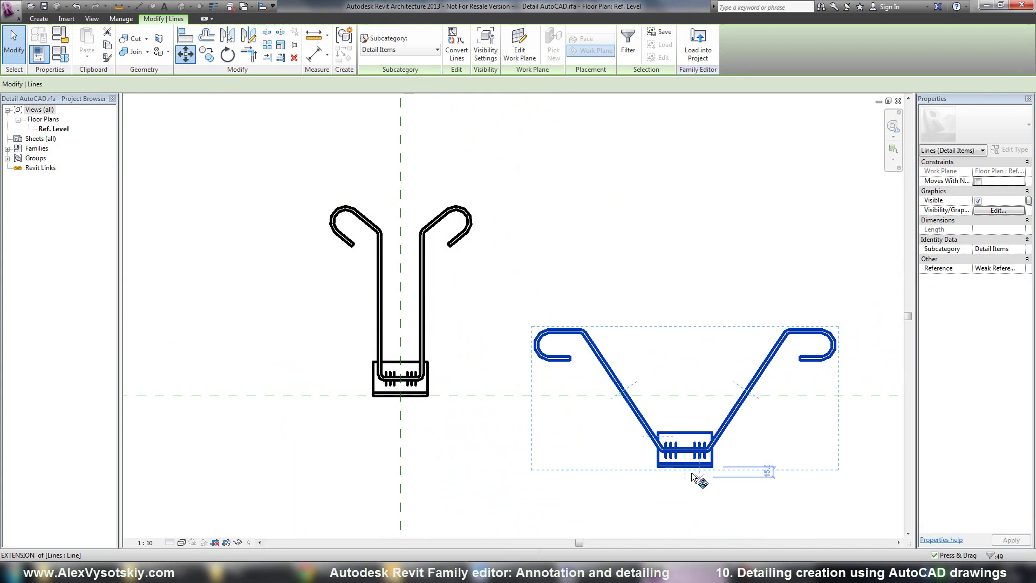
{"action": "left_click", "coordinate": [683, 399]}
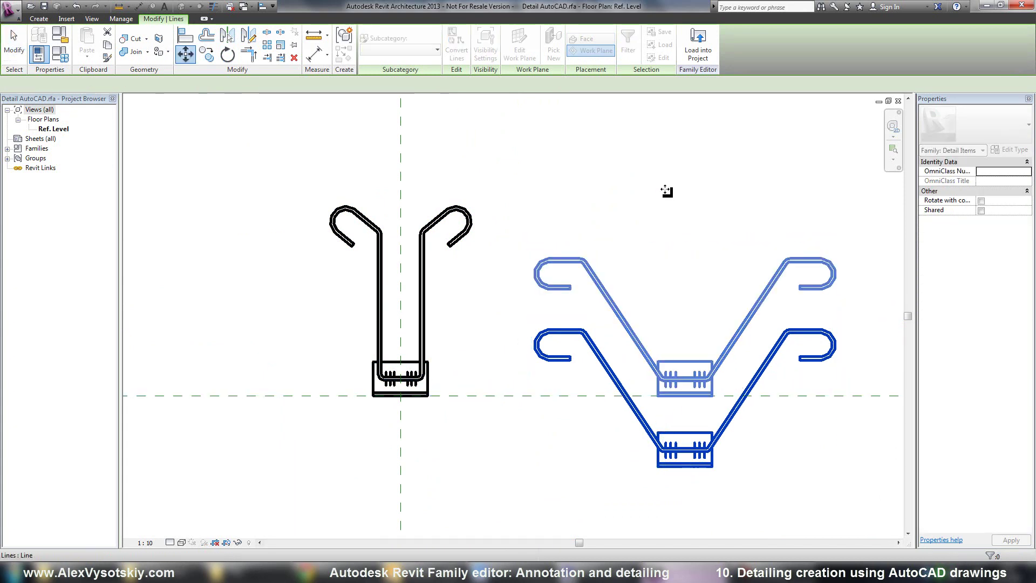
{"action": "left_click", "coordinate": [656, 254]}
{"action": "scroll", "coordinate": [698, 289], "scroll_direction": "down", "scroll_amount": 2}
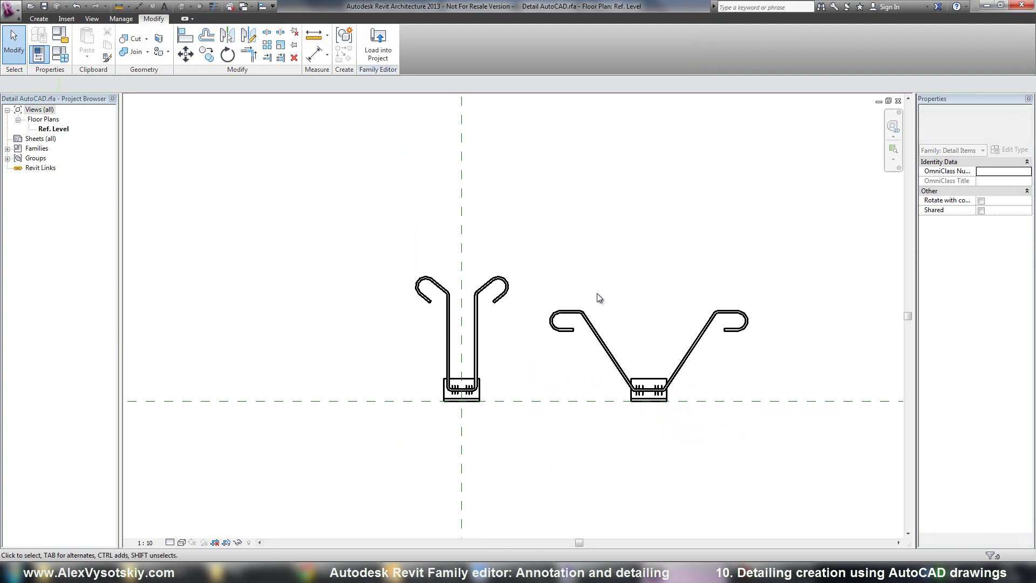
Delete the V anchor and save the family as Detail AutoCAD - A.rfa.
{"action": "left_click_drag", "start_coordinate": [531, 256], "coordinate": [781, 478]}
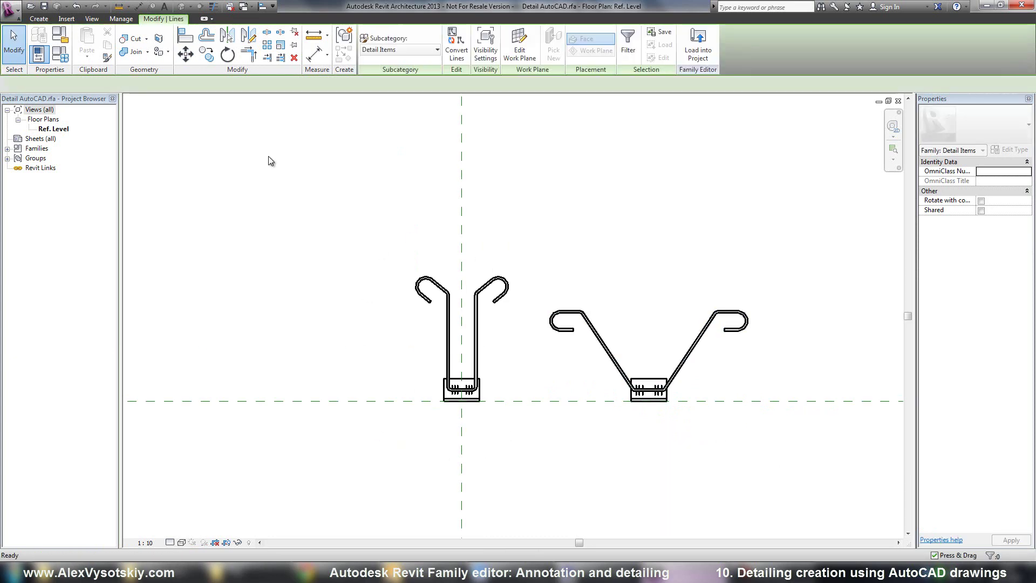
{"action": "key", "text": "Delete"}
{"action": "left_click", "coordinate": [9, 8]}
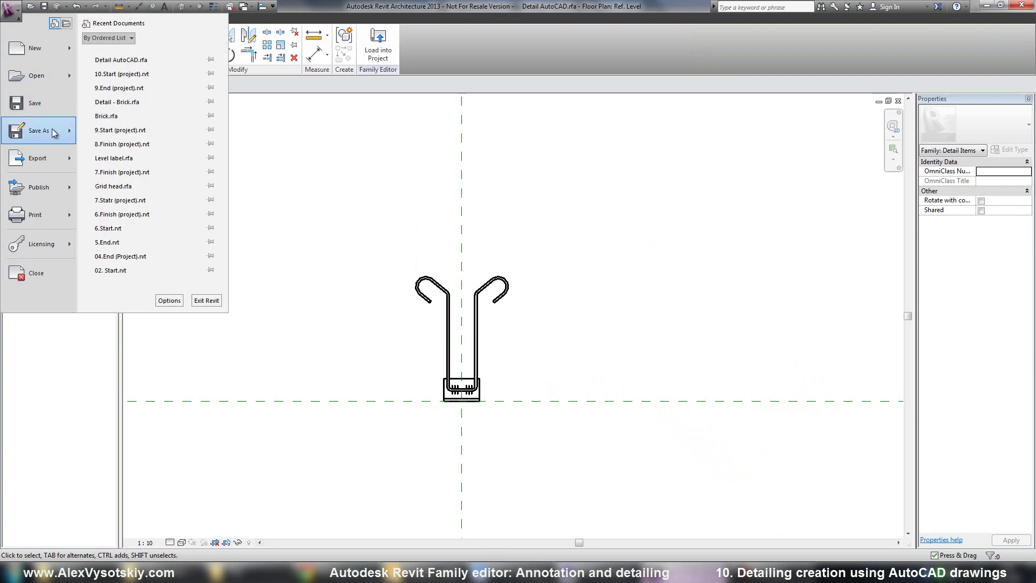
{"action": "mouse_move", "coordinate": [52, 131]}
{"action": "left_click", "coordinate": [127, 92]}
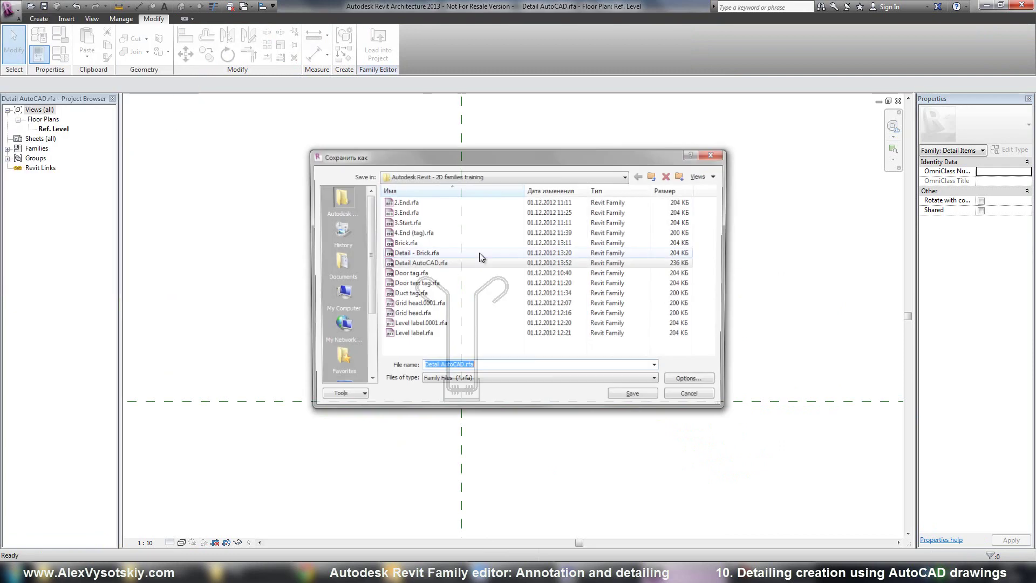
{"action": "left_click", "coordinate": [471, 382]}
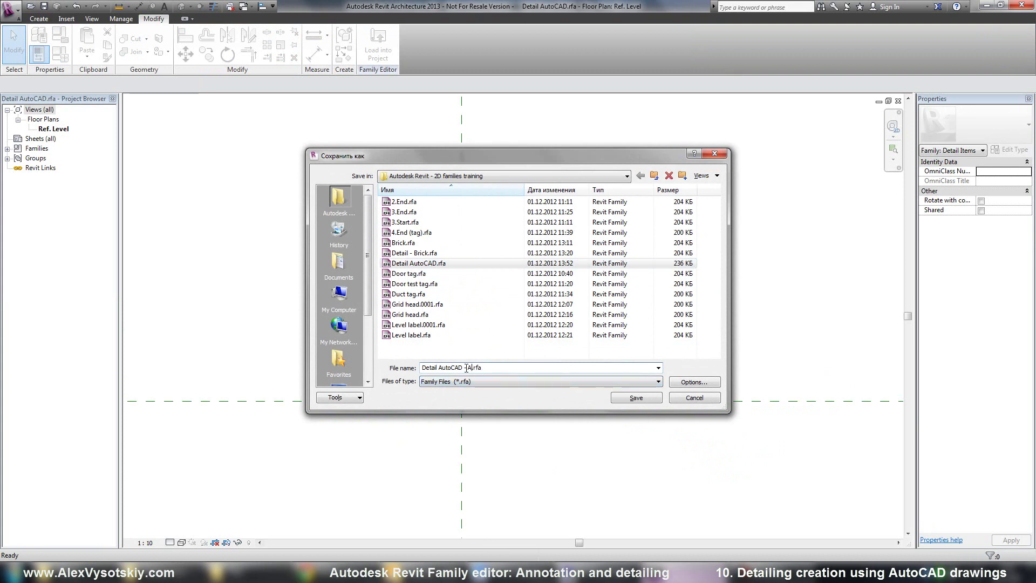
{"action": "key", "text": "Return"}
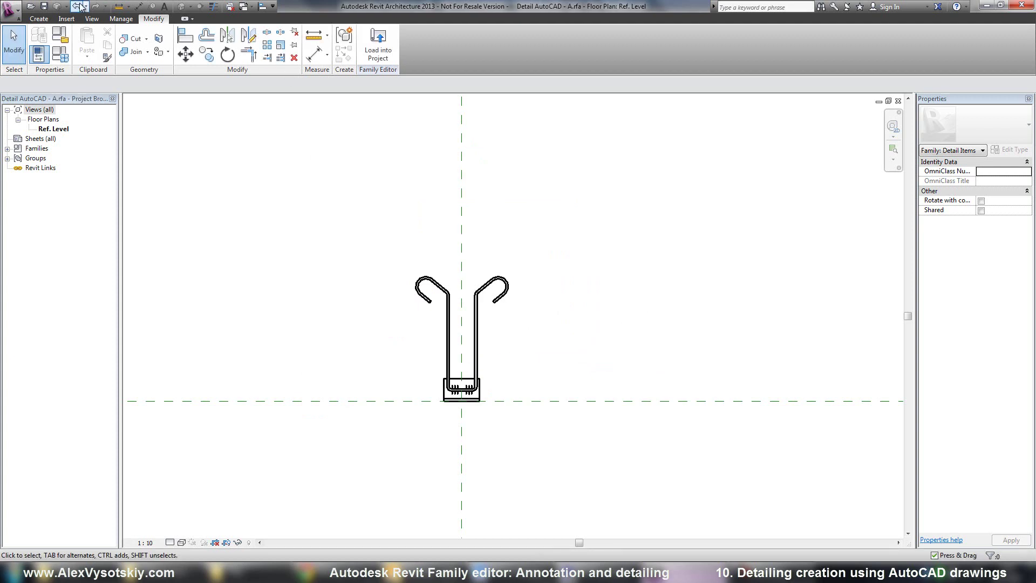
Restore the V anchor and move its base onto the reference-plane intersection.
{"action": "left_click", "coordinate": [79, 7]}
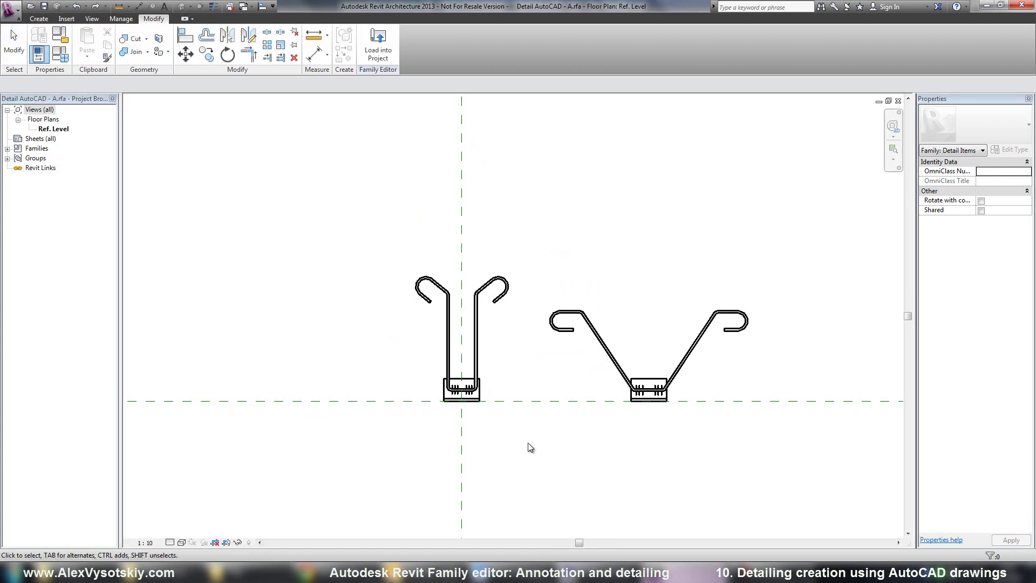
{"action": "left_click_drag", "start_coordinate": [385, 243], "coordinate": [527, 457]}
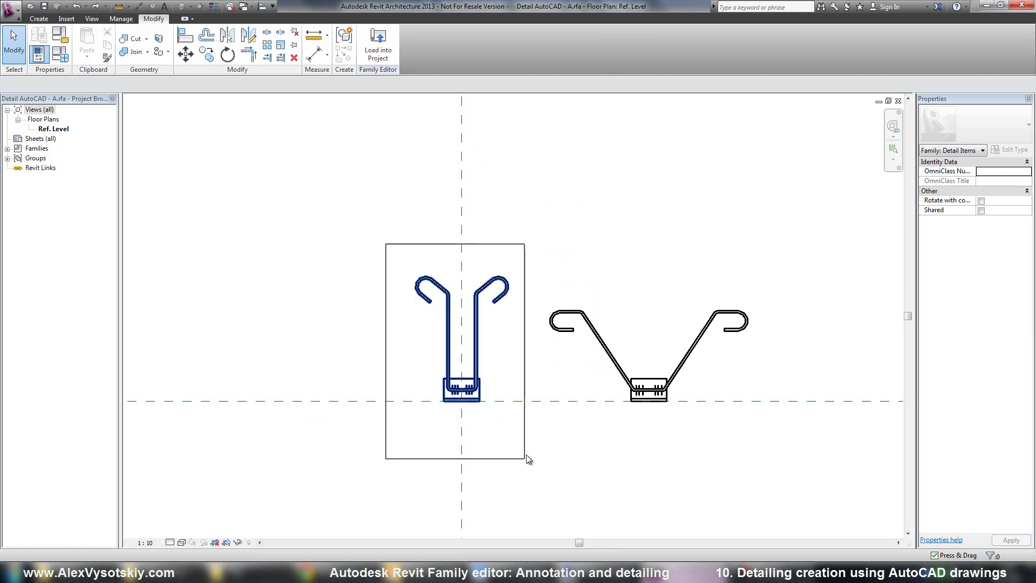
{"action": "key", "text": "Escape"}
{"action": "left_click_drag", "start_coordinate": [543, 249], "coordinate": [788, 493]}
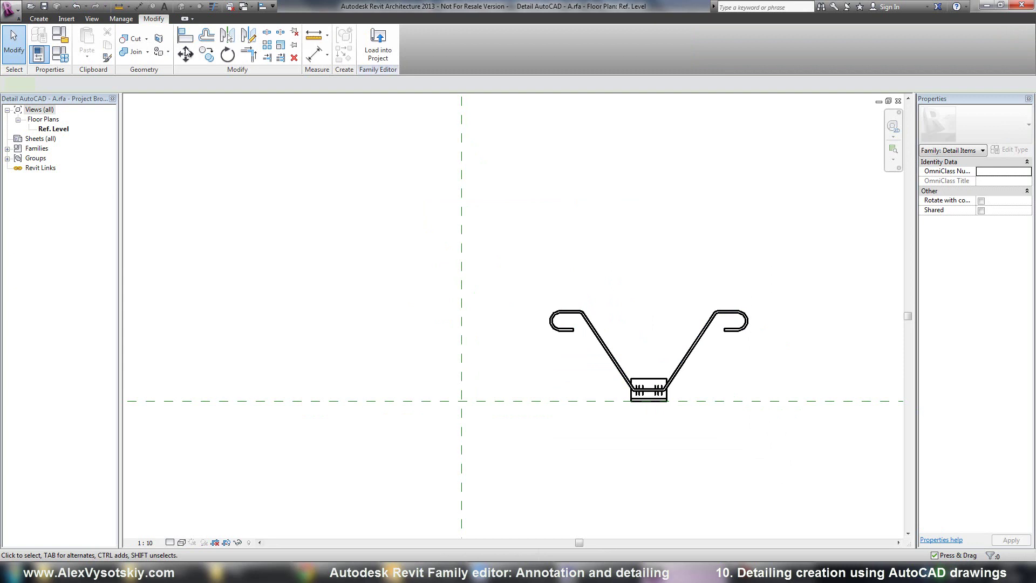
{"action": "key", "text": "m"}
{"action": "key", "text": "v"}
{"action": "left_click", "coordinate": [648, 402]}
{"action": "left_click", "coordinate": [463, 402]}
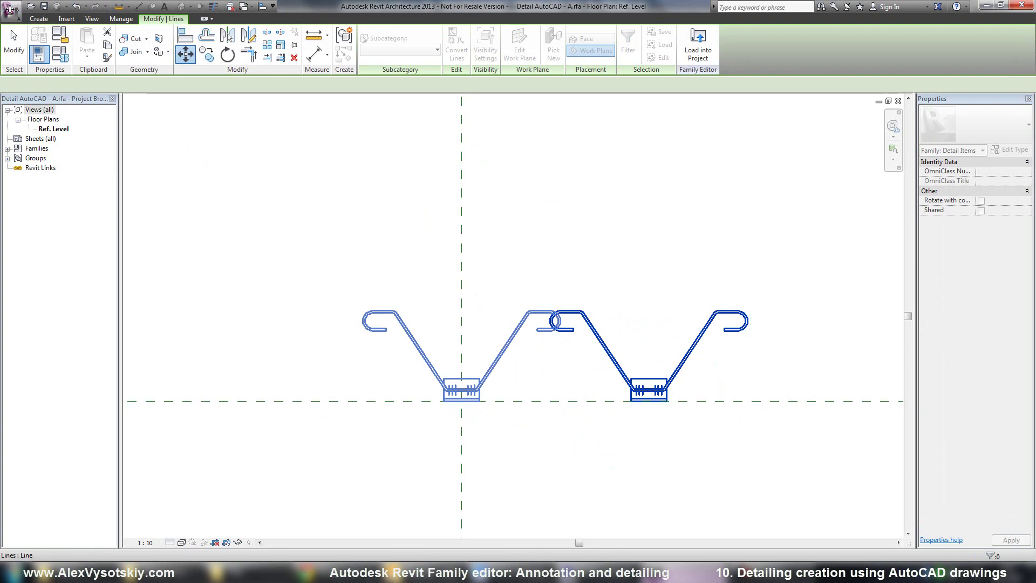
Save the family as Detail AutoCAD - B.rfa.
{"action": "left_click", "coordinate": [10, 9]}
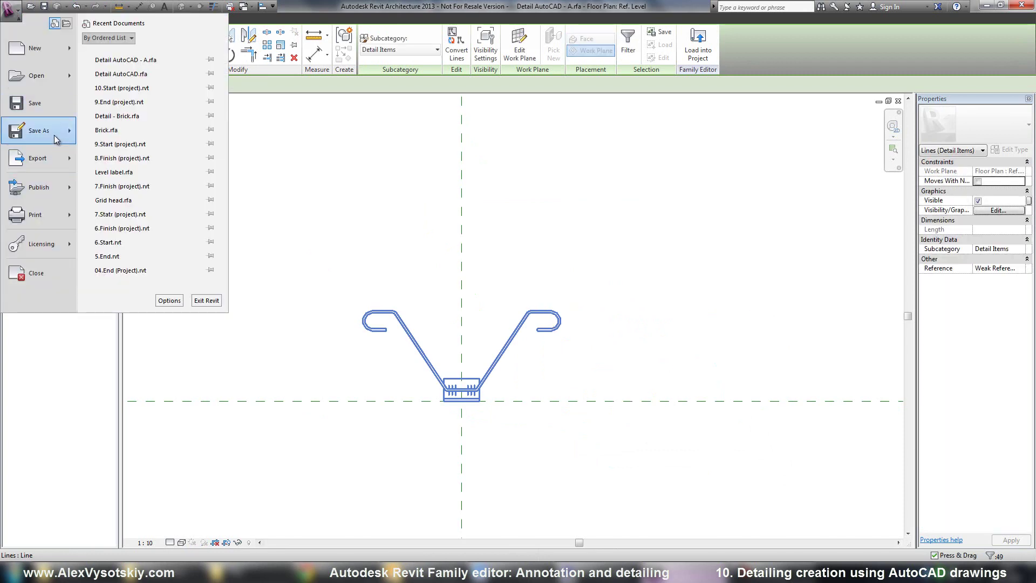
{"action": "left_click", "coordinate": [32, 102]}
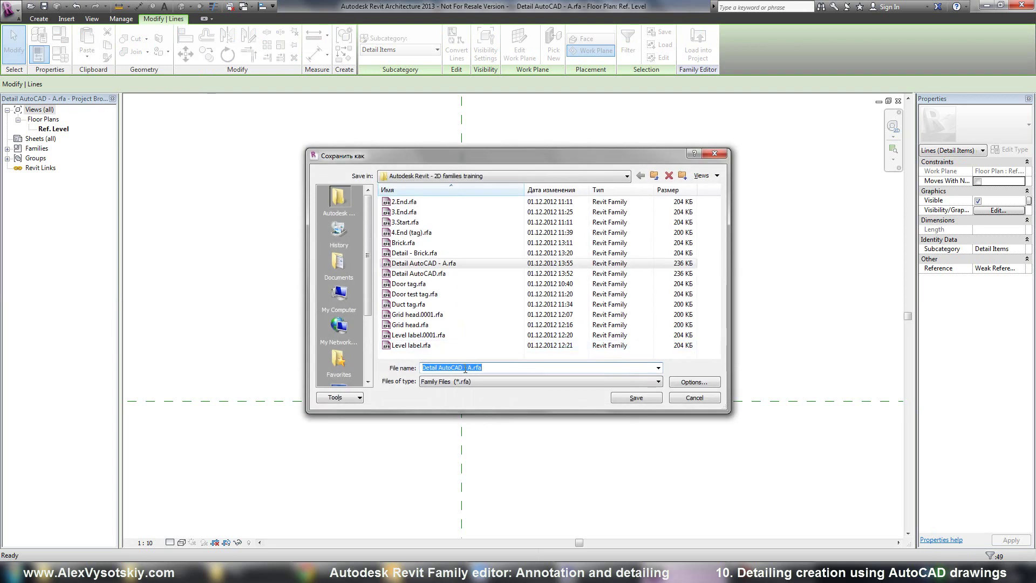
{"action": "left_click", "coordinate": [468, 368]}
{"action": "left_click", "coordinate": [637, 398]}
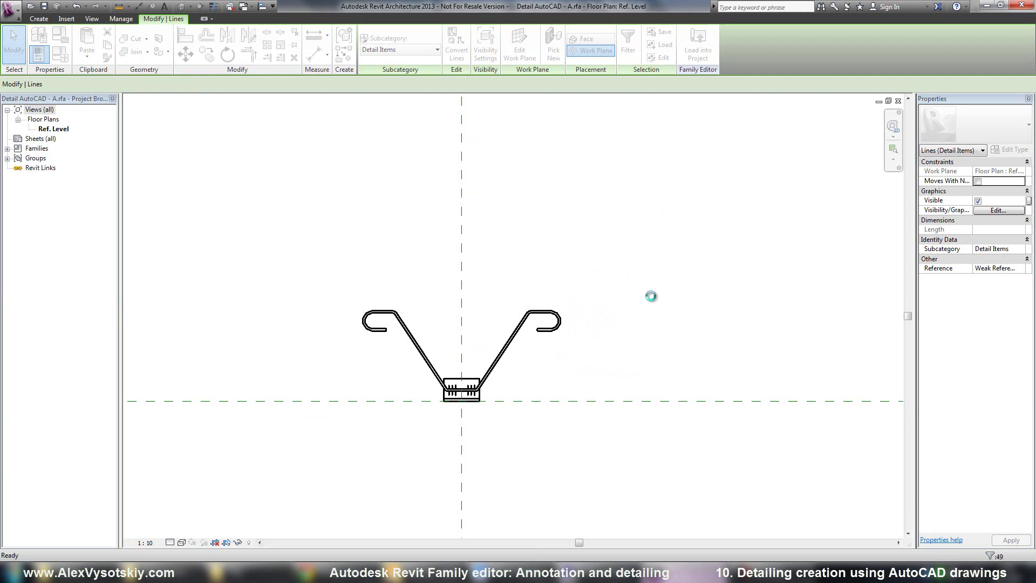
Load Detail AutoCAD - B into 10.Start and open the Callout of Section 1 view.
{"action": "key", "text": "Escape"}
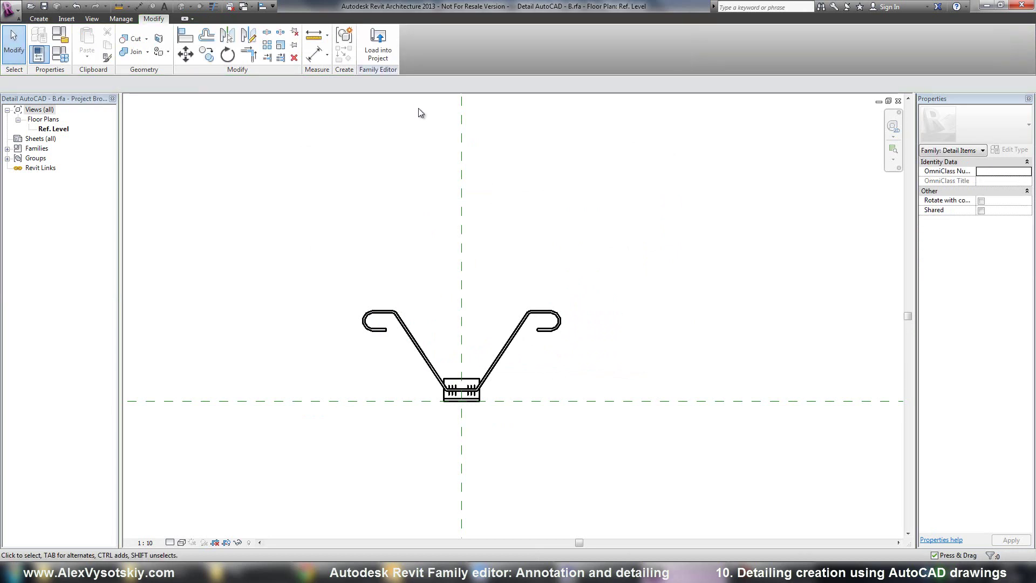
{"action": "left_click", "coordinate": [376, 44]}
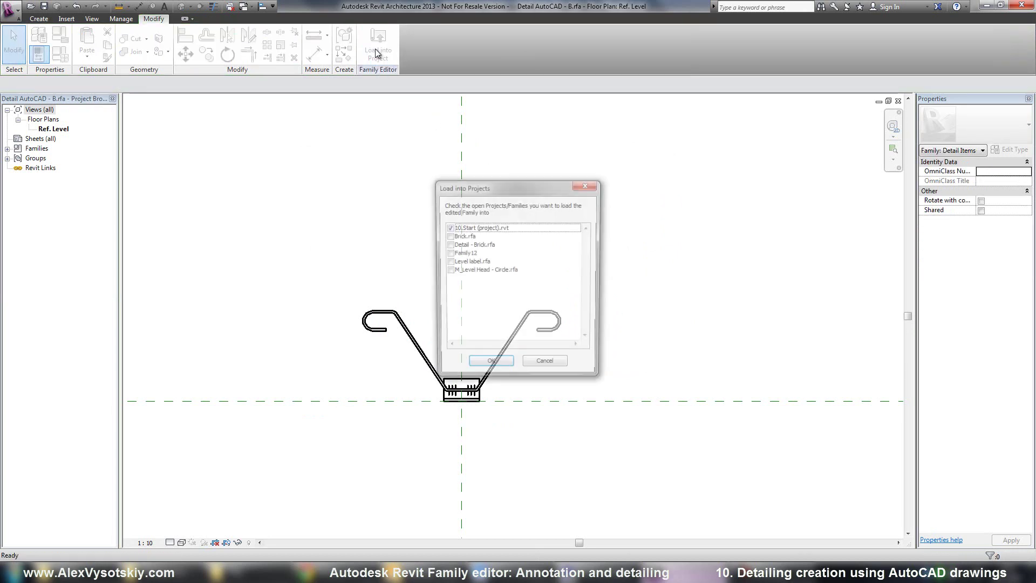
{"action": "left_click", "coordinate": [490, 367]}
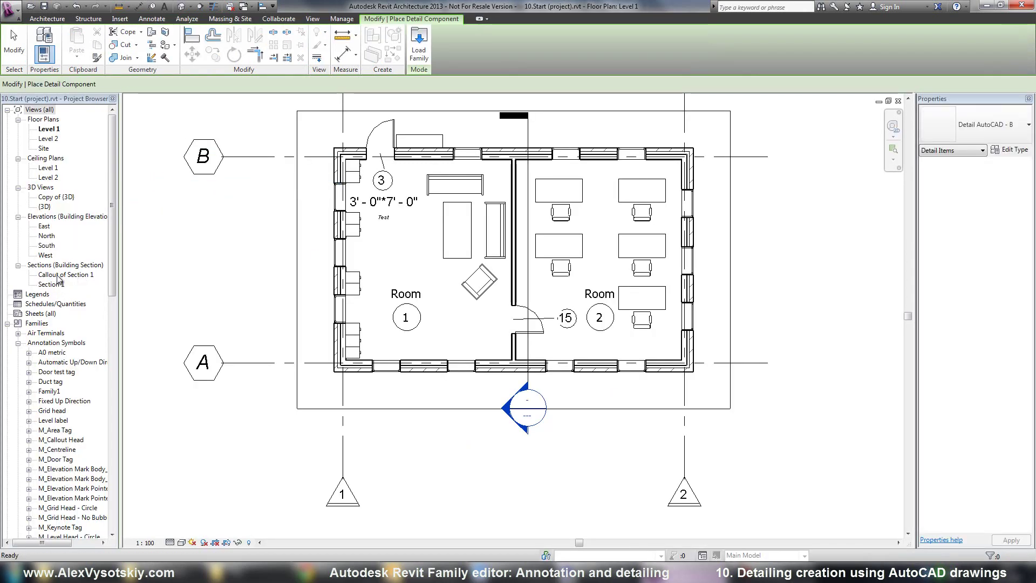
{"action": "double_click", "coordinate": [61, 275]}
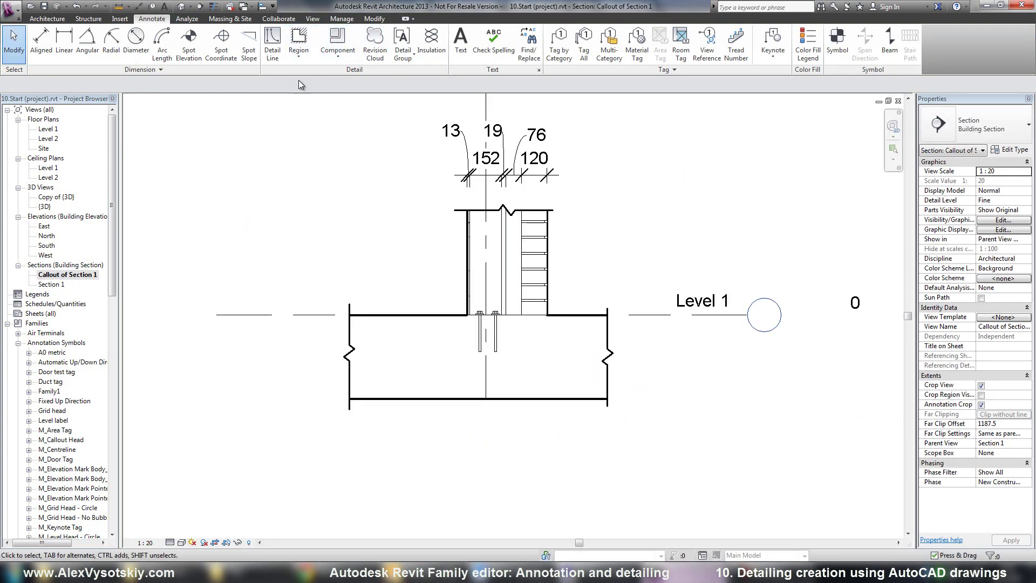
{"action": "left_click", "coordinate": [336, 38]}
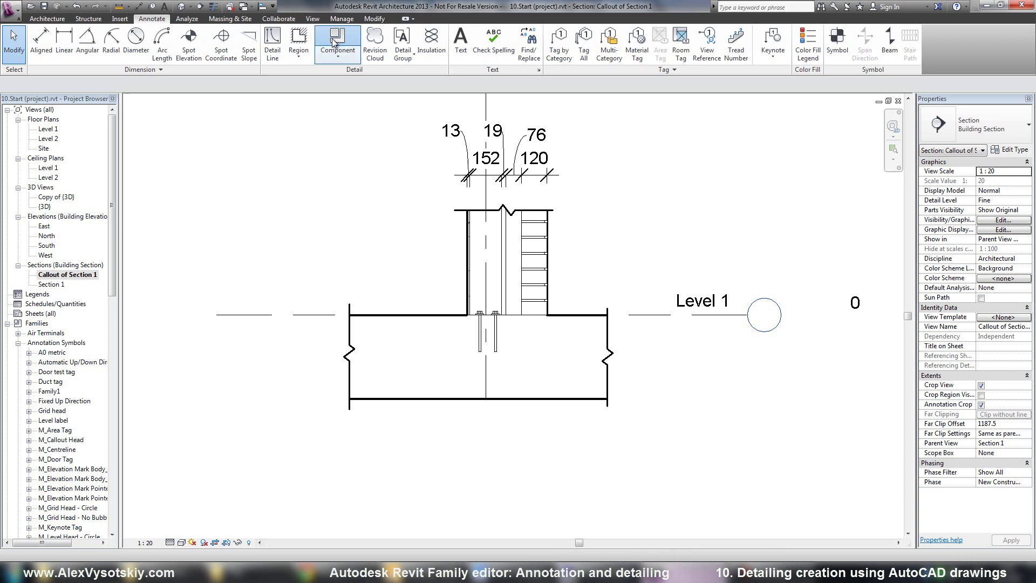
Load Detail AutoCAD - A.rfa from the 2D families folder and place it hooks-down in the slab.
{"action": "left_click", "coordinate": [419, 51]}
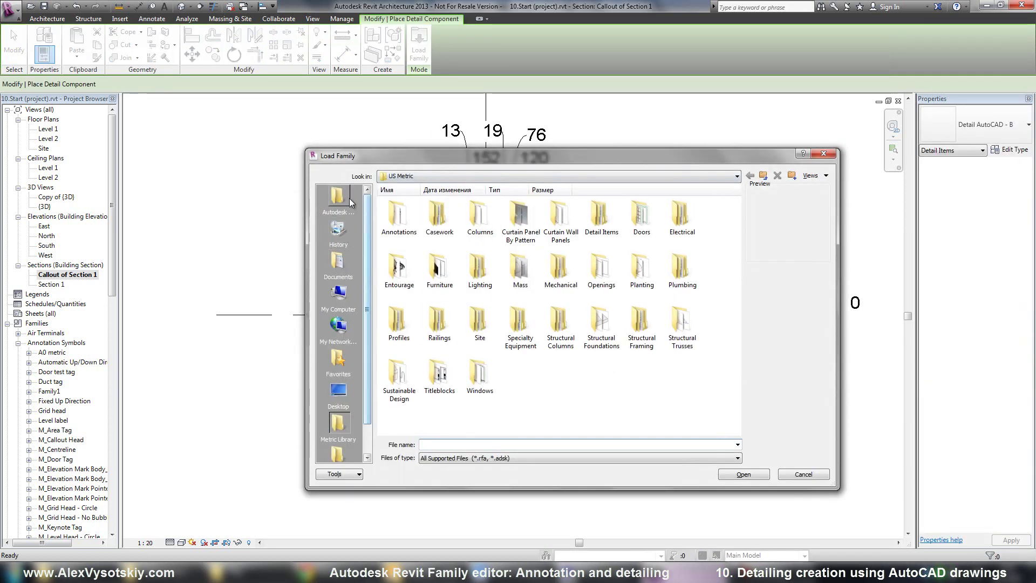
{"action": "left_click", "coordinate": [507, 177]}
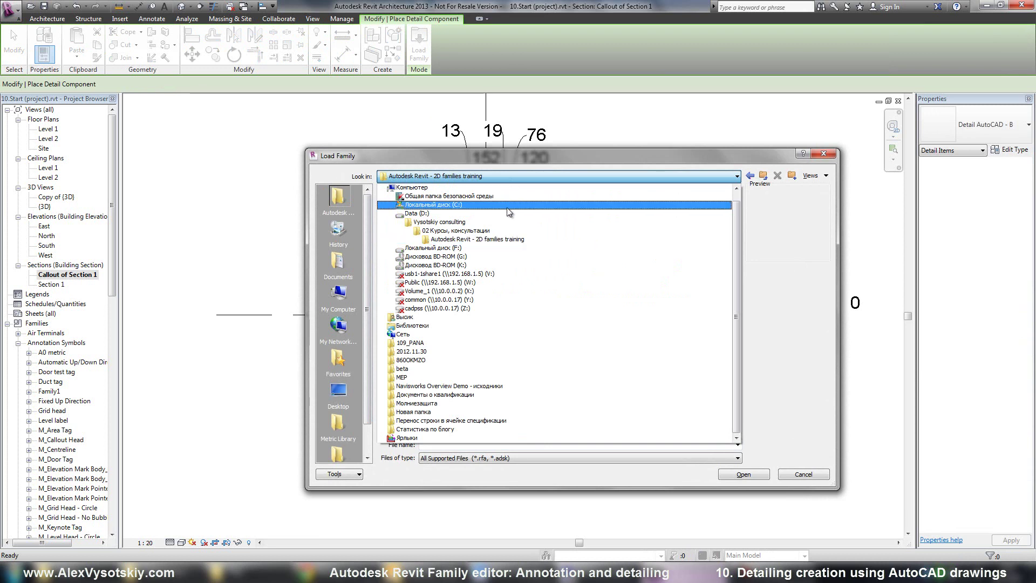
{"action": "left_click", "coordinate": [504, 231]}
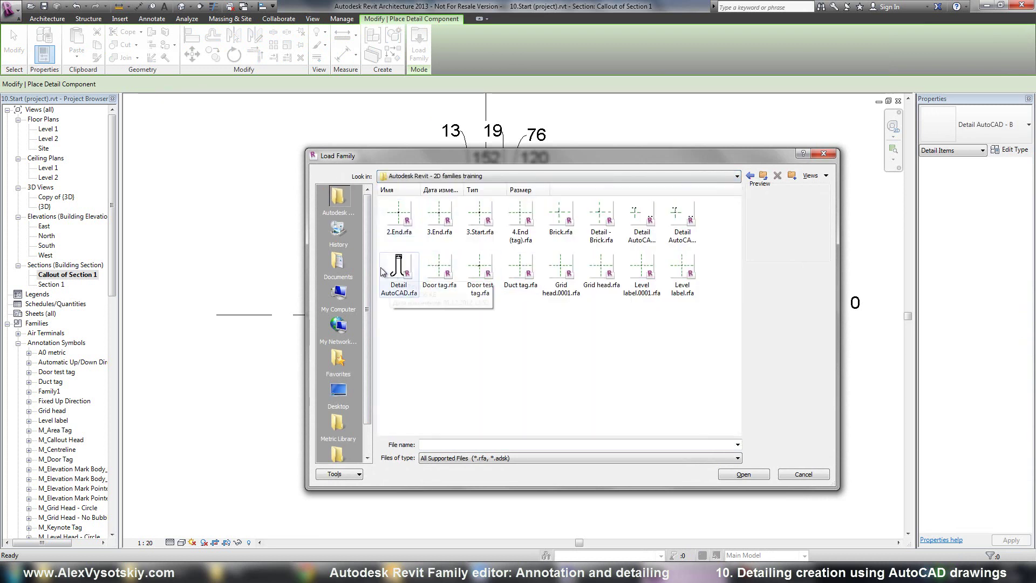
{"action": "left_click", "coordinate": [401, 262]}
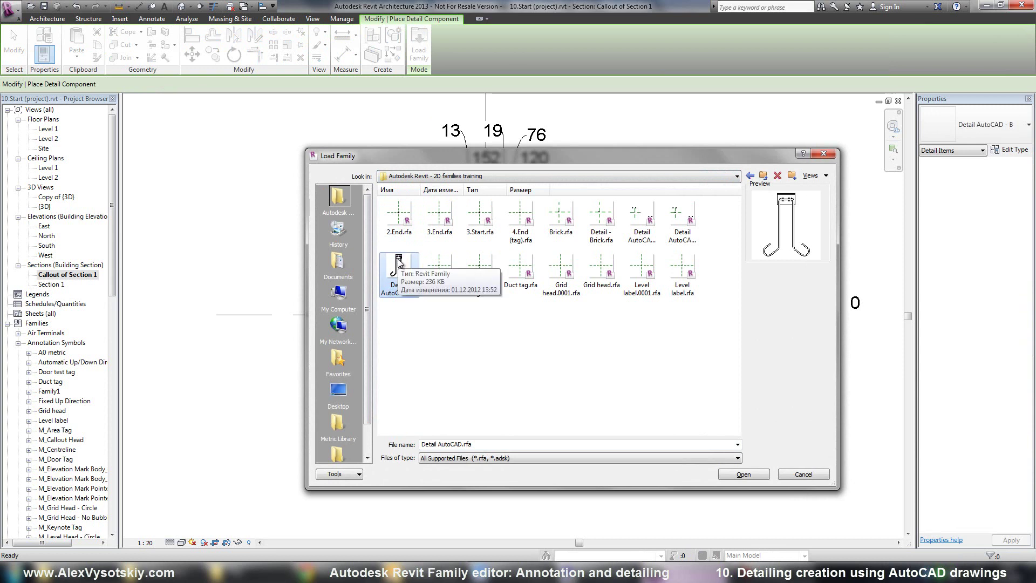
{"action": "left_click", "coordinate": [673, 227]}
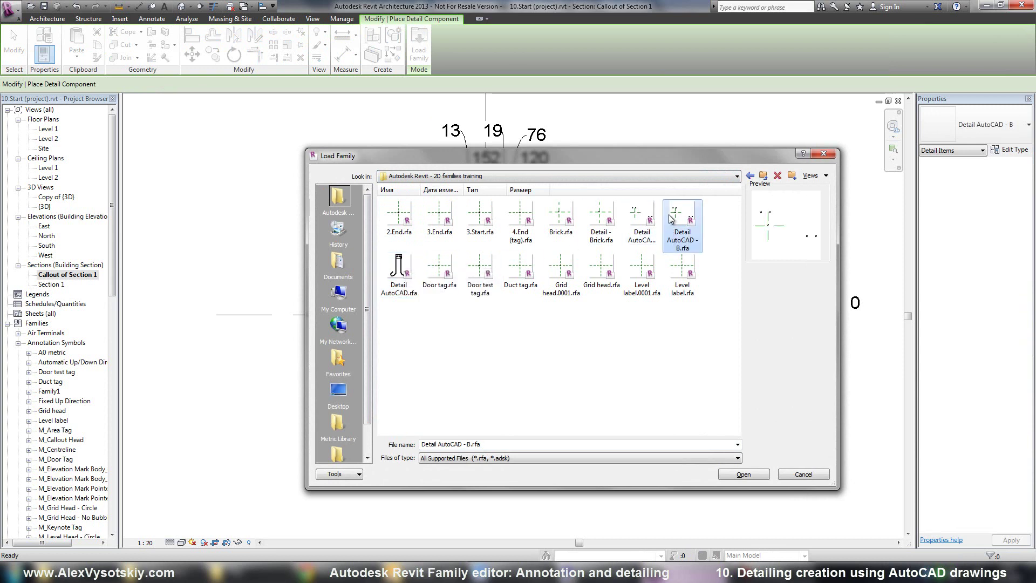
{"action": "left_click", "coordinate": [638, 218]}
{"action": "double_click", "coordinate": [637, 218]}
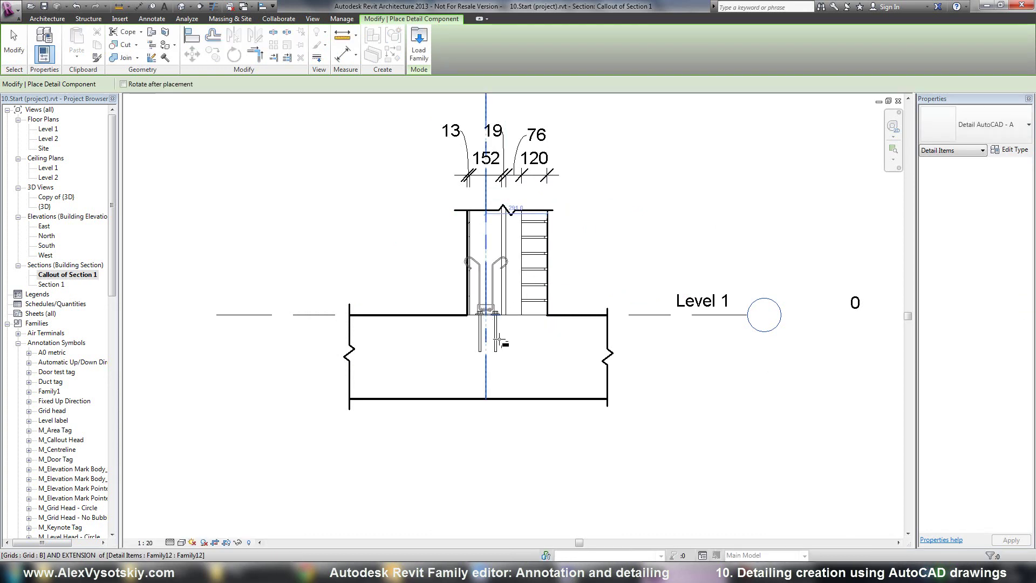
{"action": "key", "text": "space"}
{"action": "scroll", "coordinate": [532, 313], "scroll_direction": "up", "scroll_amount": 1}
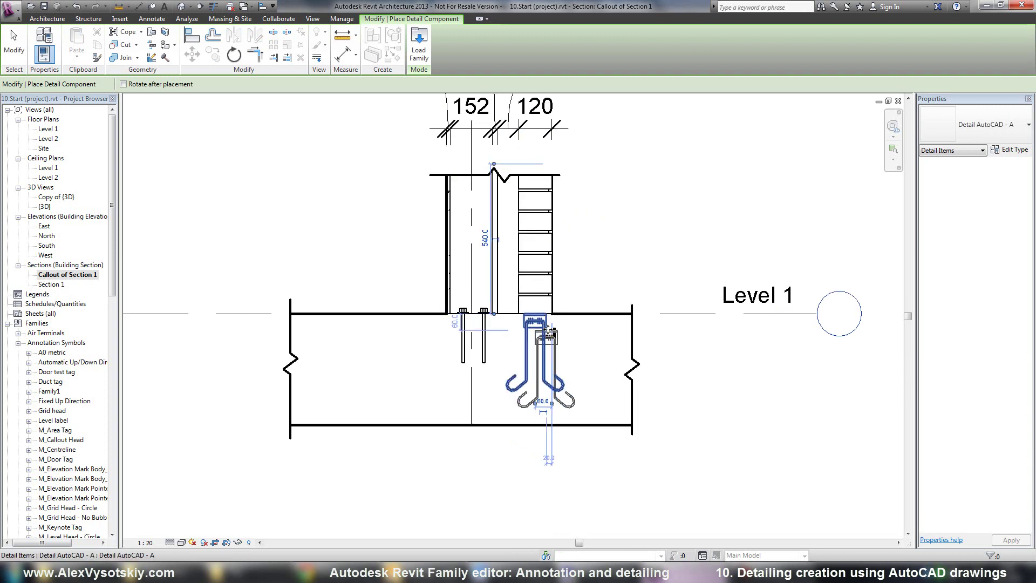
{"action": "left_click", "coordinate": [535, 313]}
{"action": "key", "text": "Escape"}
{"action": "key", "text": "Escape"}
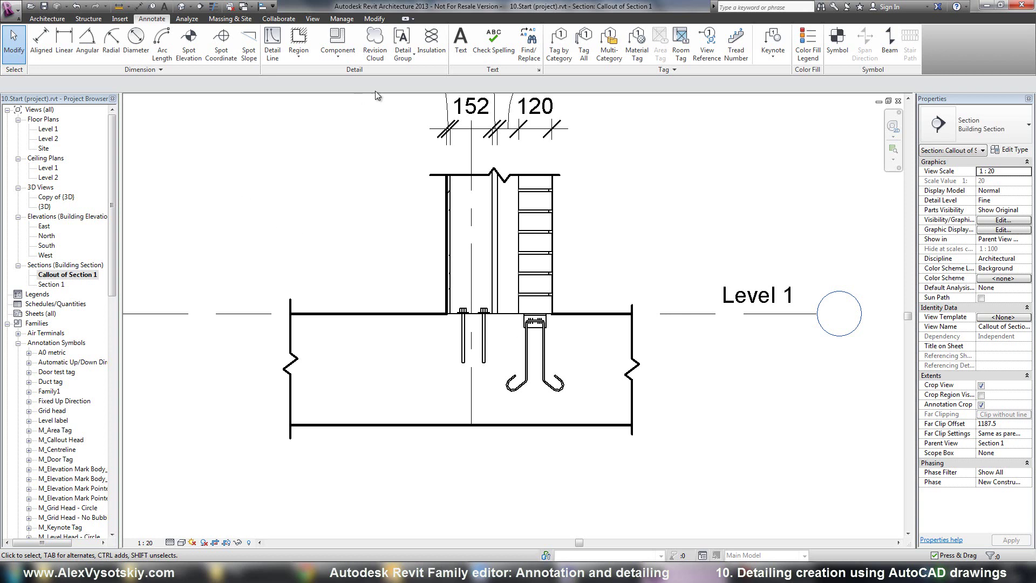
Place a Detail AutoCAD - B clip, rotated into a downward V, on the slab top left of the wall.
{"action": "left_click", "coordinate": [1000, 125]}
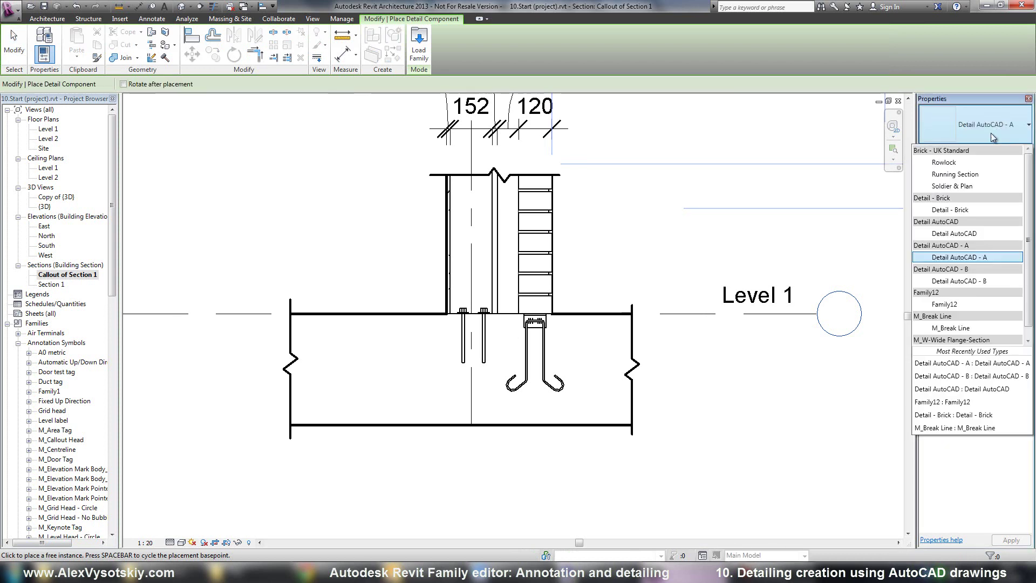
{"action": "left_click", "coordinate": [964, 282]}
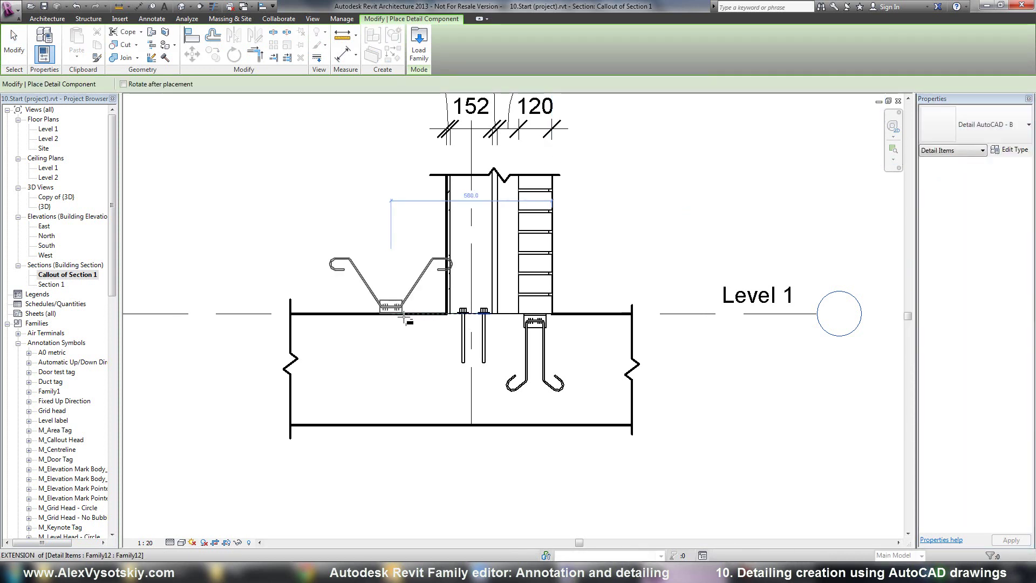
{"action": "key", "text": "space"}
{"action": "key", "text": "space"}
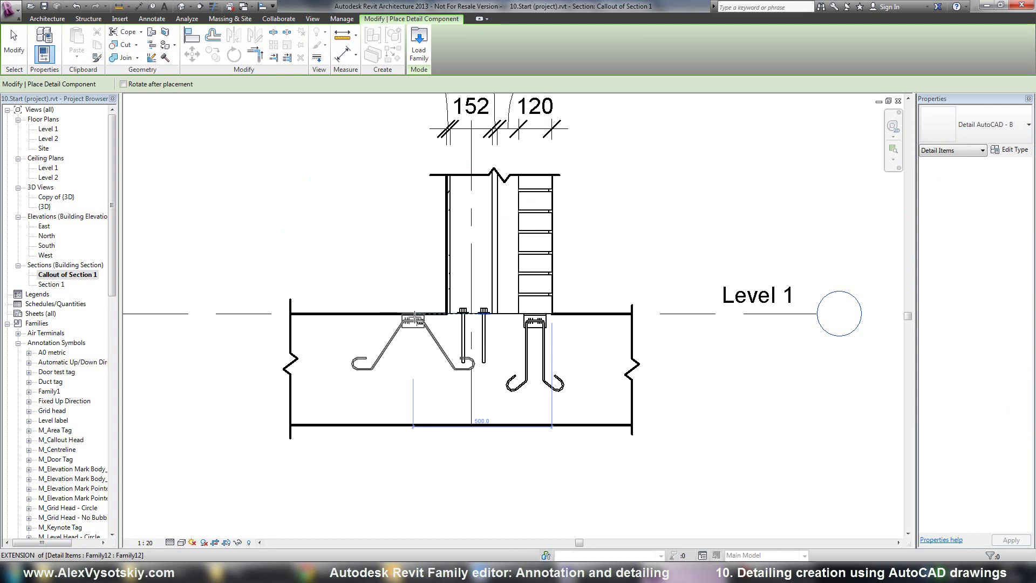
{"action": "key", "text": "space"}
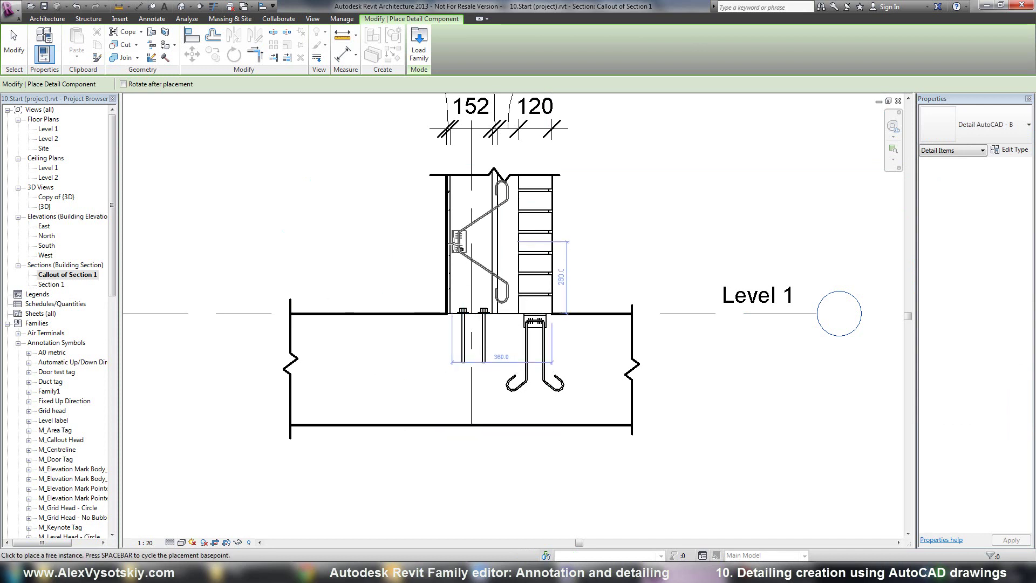
{"action": "key", "text": "space"}
{"action": "key", "text": "space"}
{"action": "key", "text": "space"}
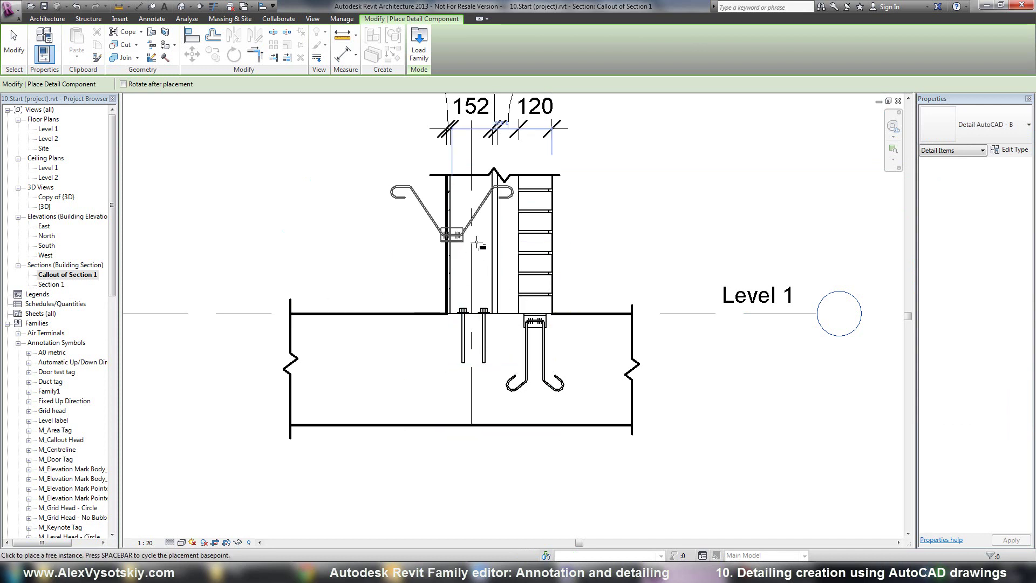
{"action": "key", "text": "space"}
{"action": "key", "text": "space"}
{"action": "key", "text": "space"}
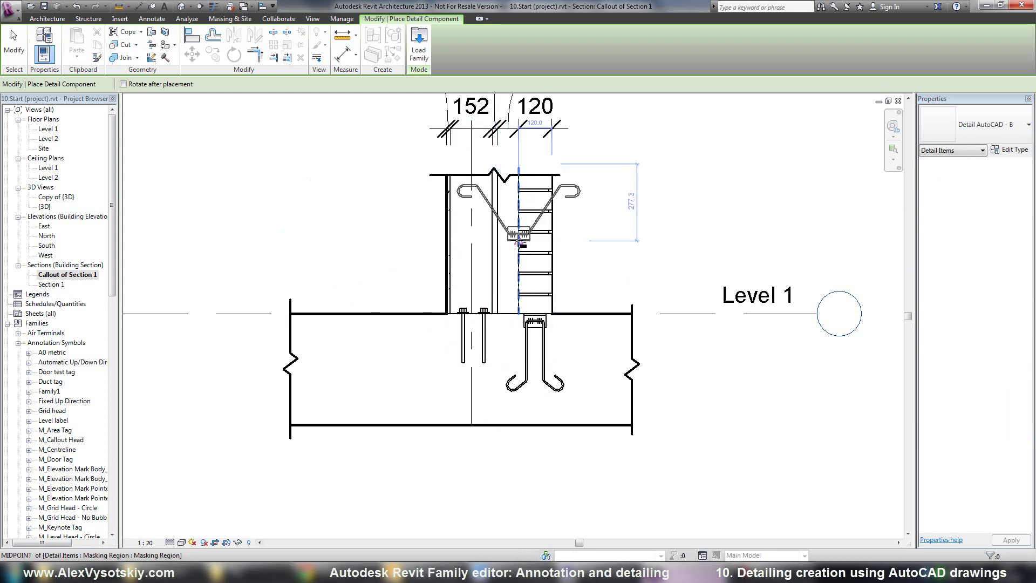
{"action": "key", "text": "space"}
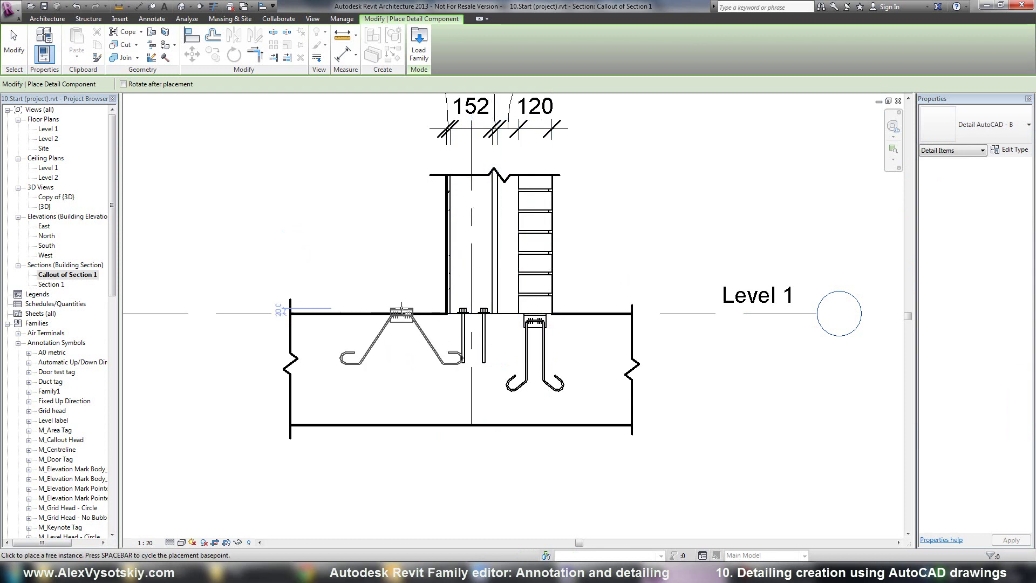
{"action": "left_click", "coordinate": [391, 314]}
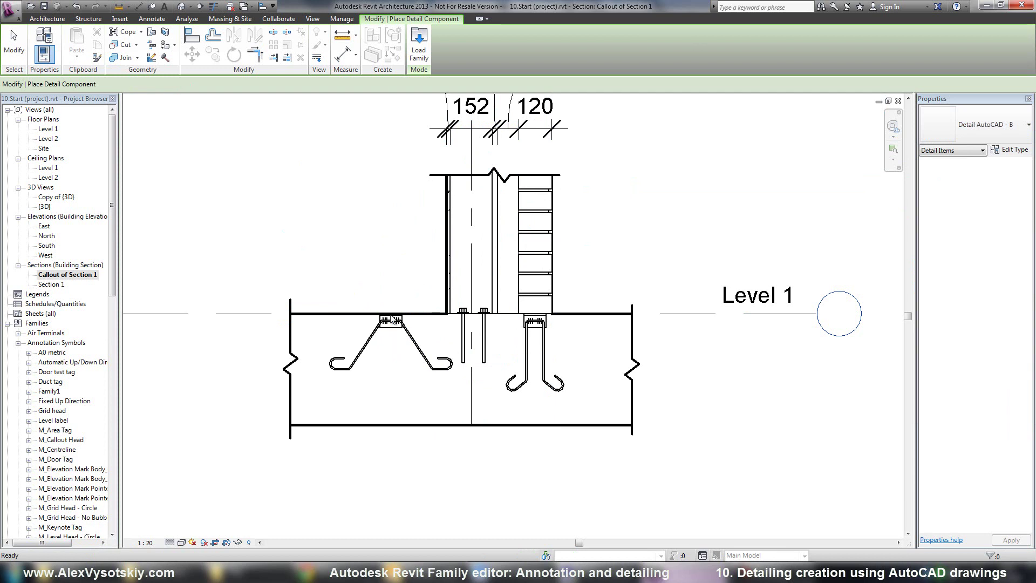